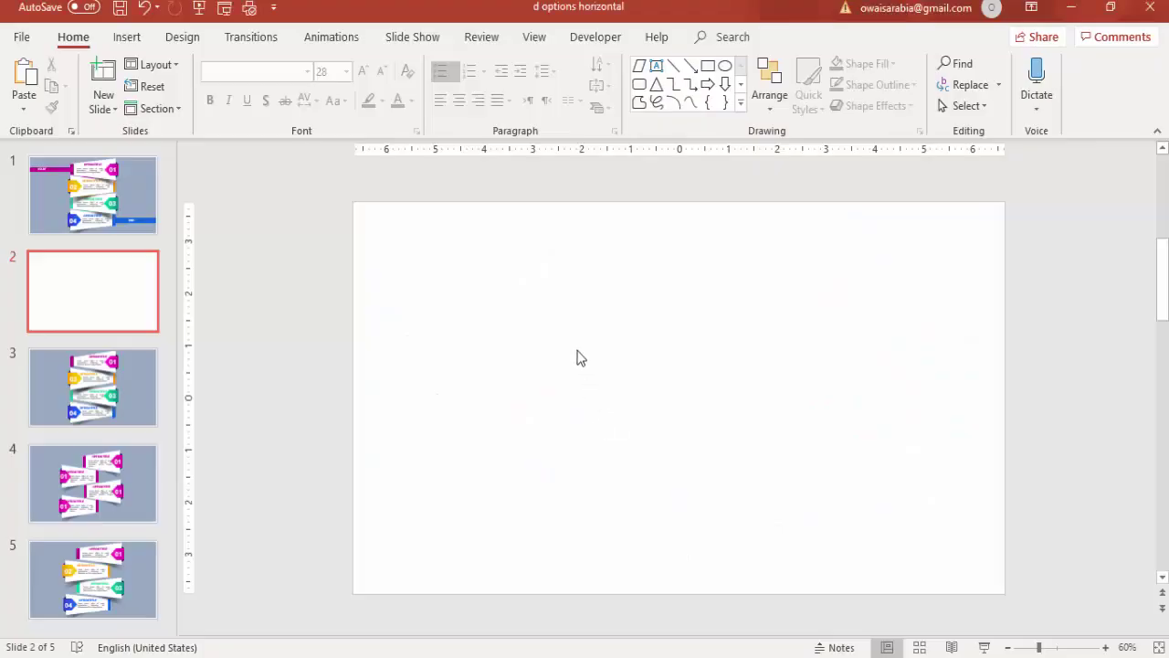
Fill slide 2's background with the solid grey-blue recent colour through Format Background
right_click(576, 357)
click(658, 502)
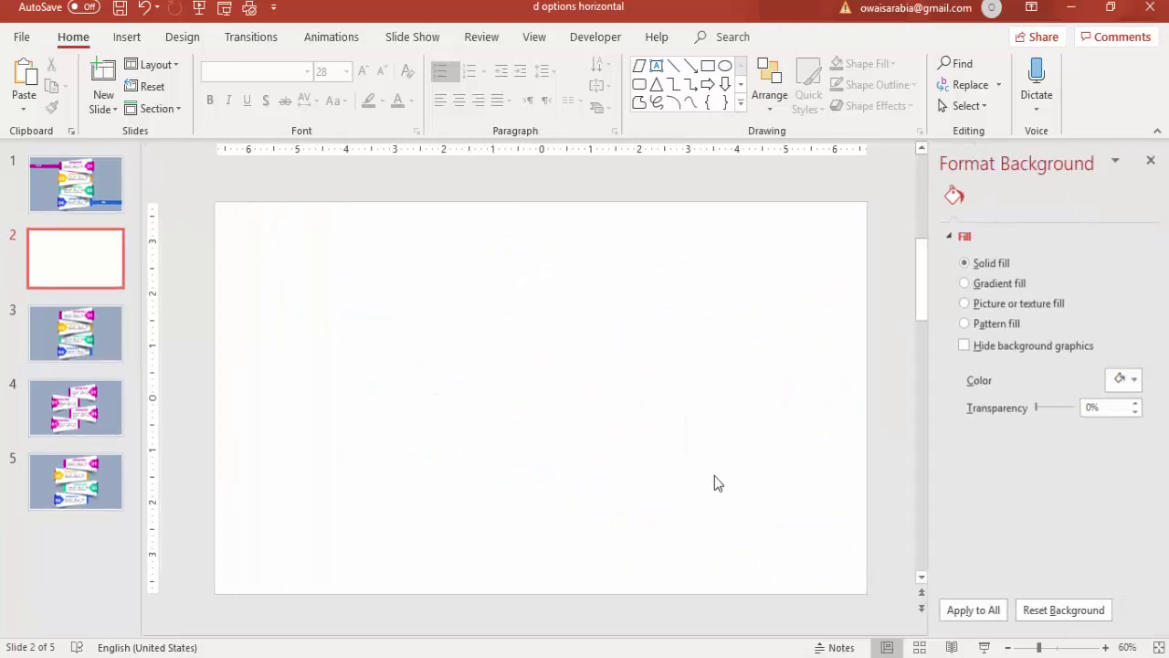
click(1131, 380)
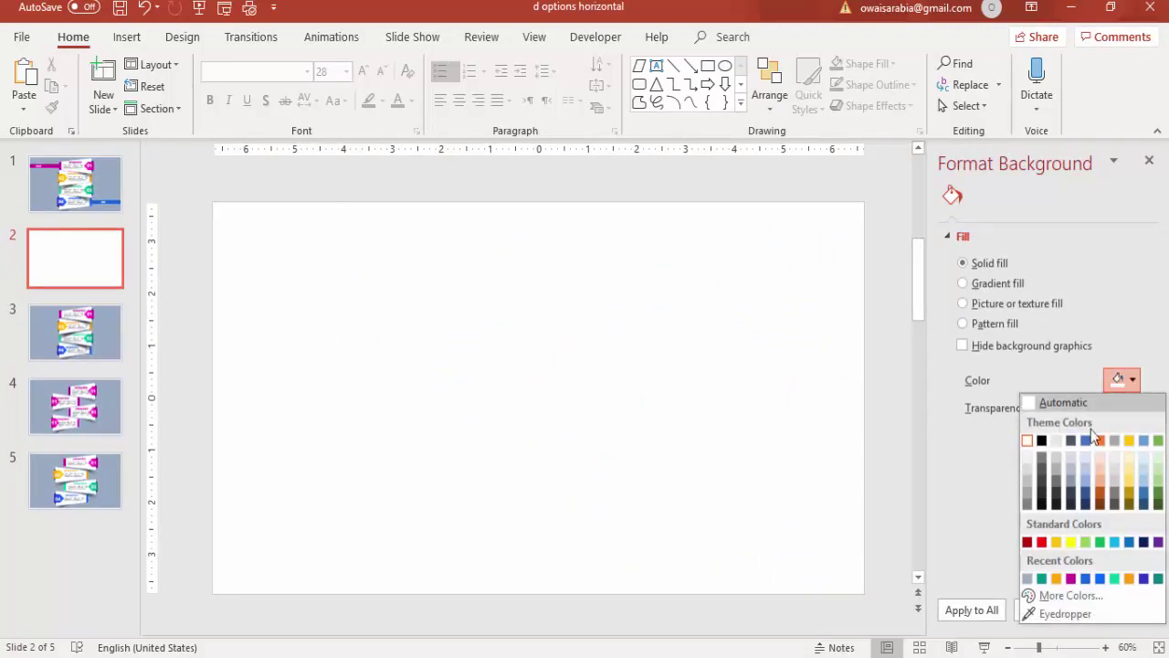
click(1027, 579)
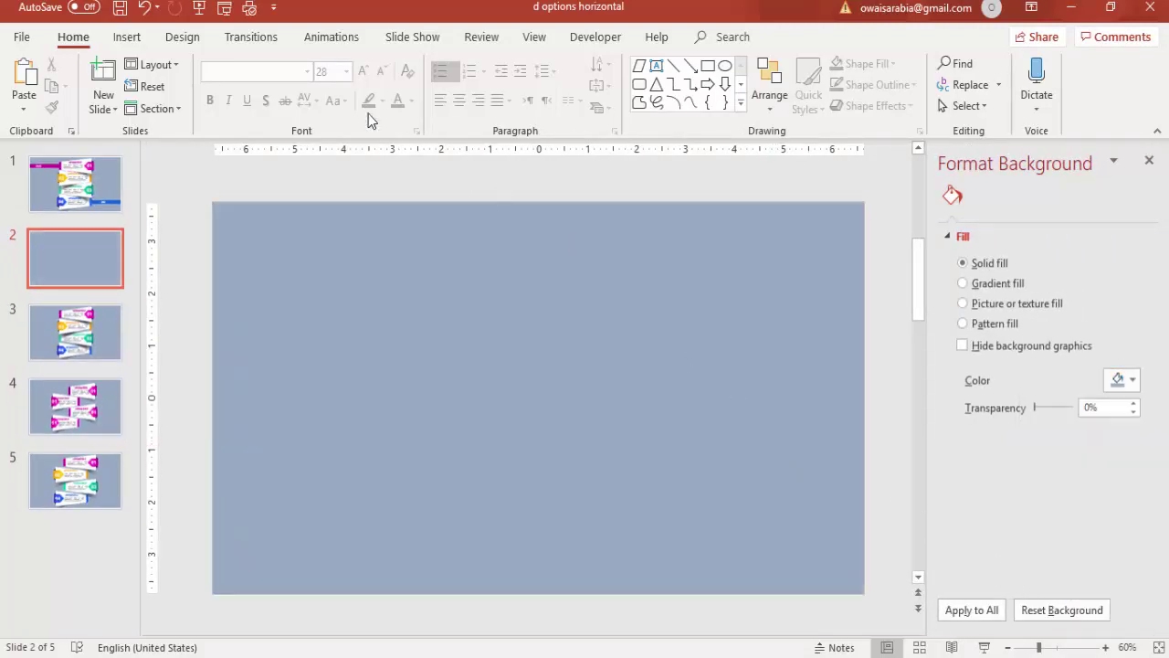
click(1148, 161)
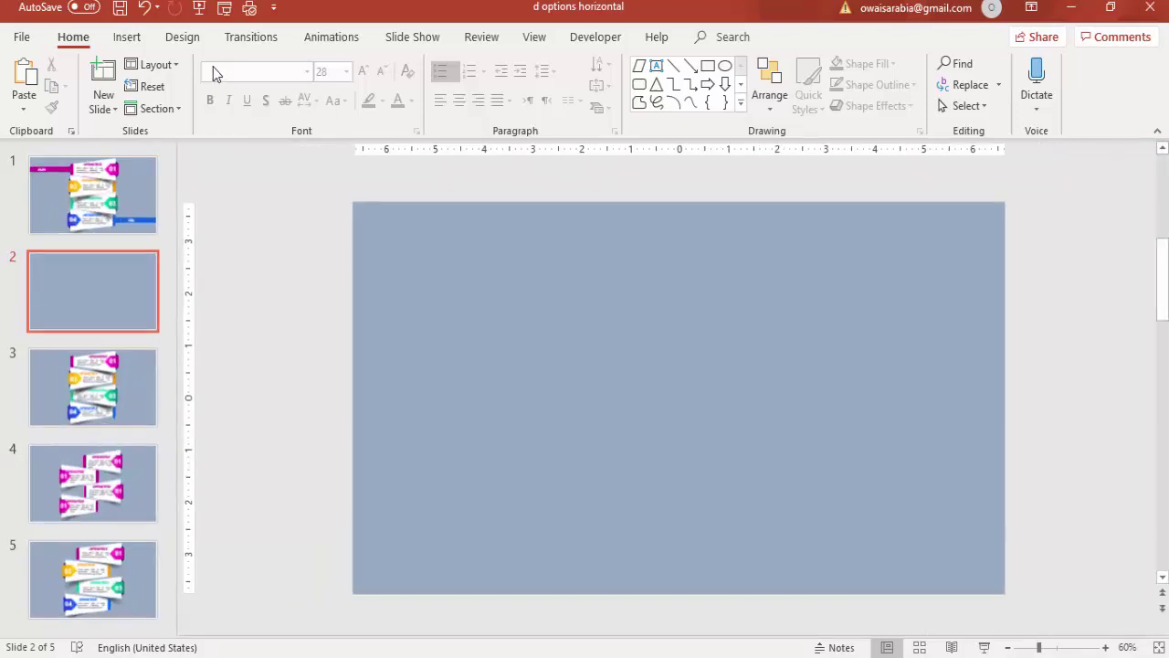
Draw a trapezoid, rotate it left 90°, and size it to about 4.21 × 2.04 inches up high
click(127, 36)
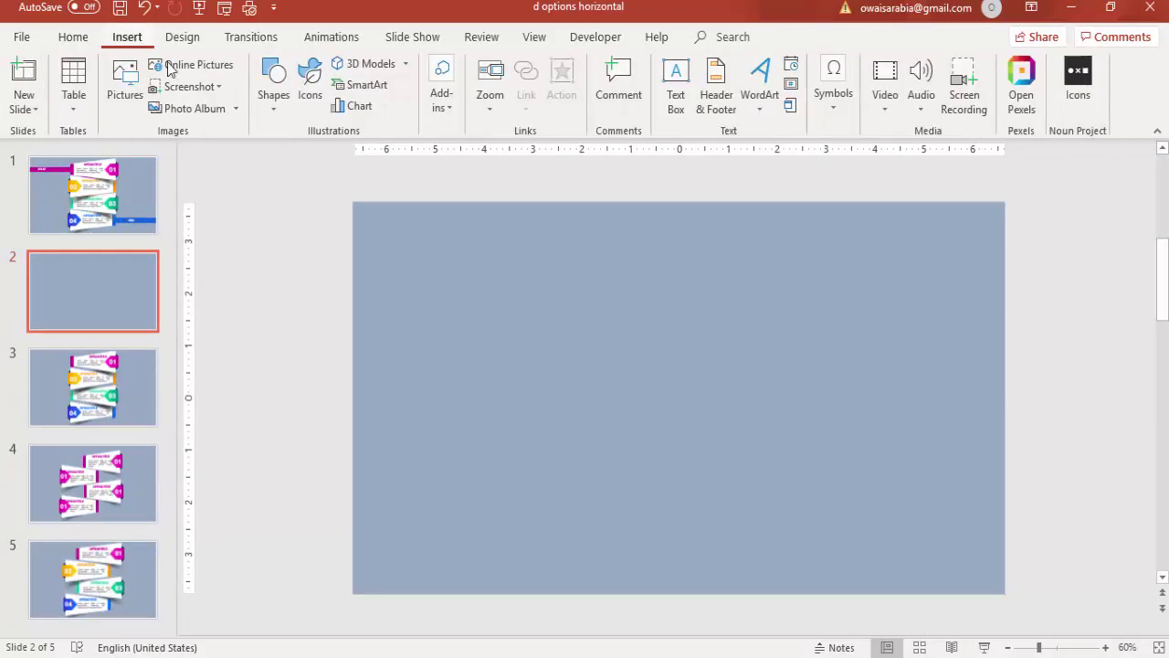
click(273, 116)
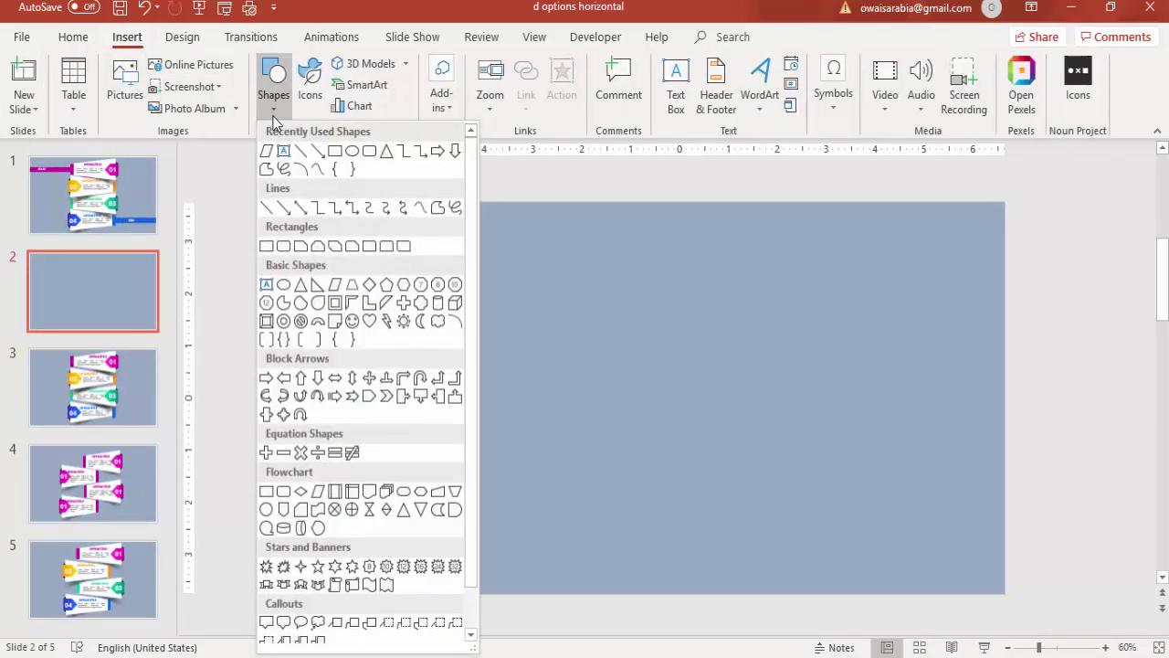
click(351, 286)
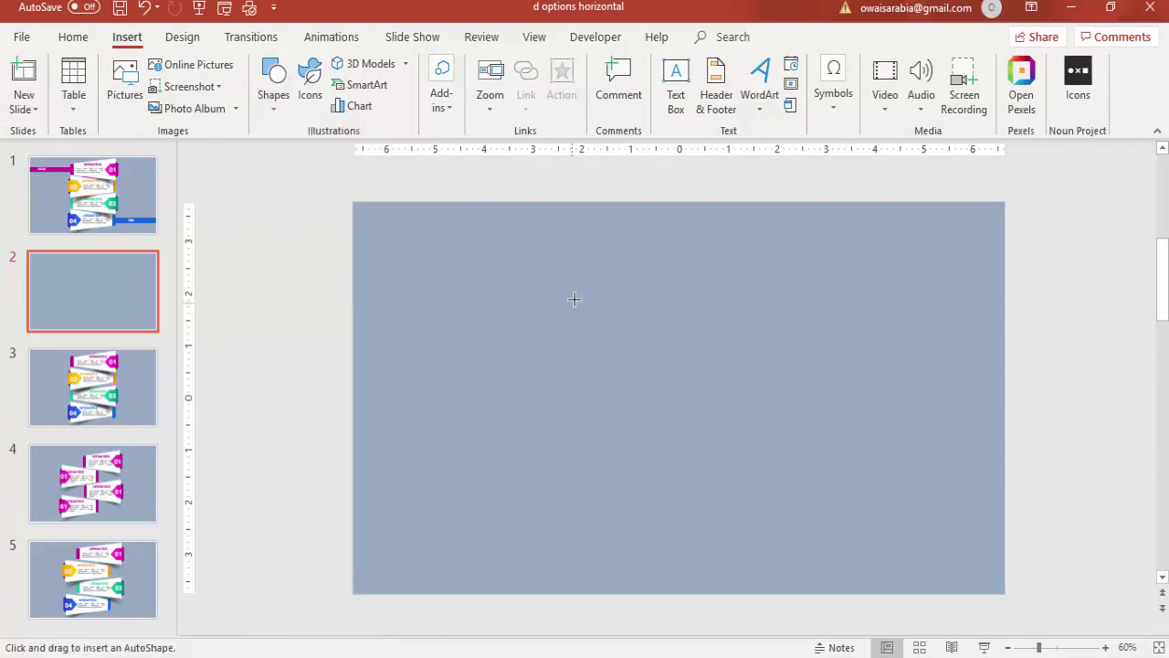
mouse_move(574, 299)
mouse_down()
mouse_move(682, 418)
mouse_move(690, 462)
mouse_up()
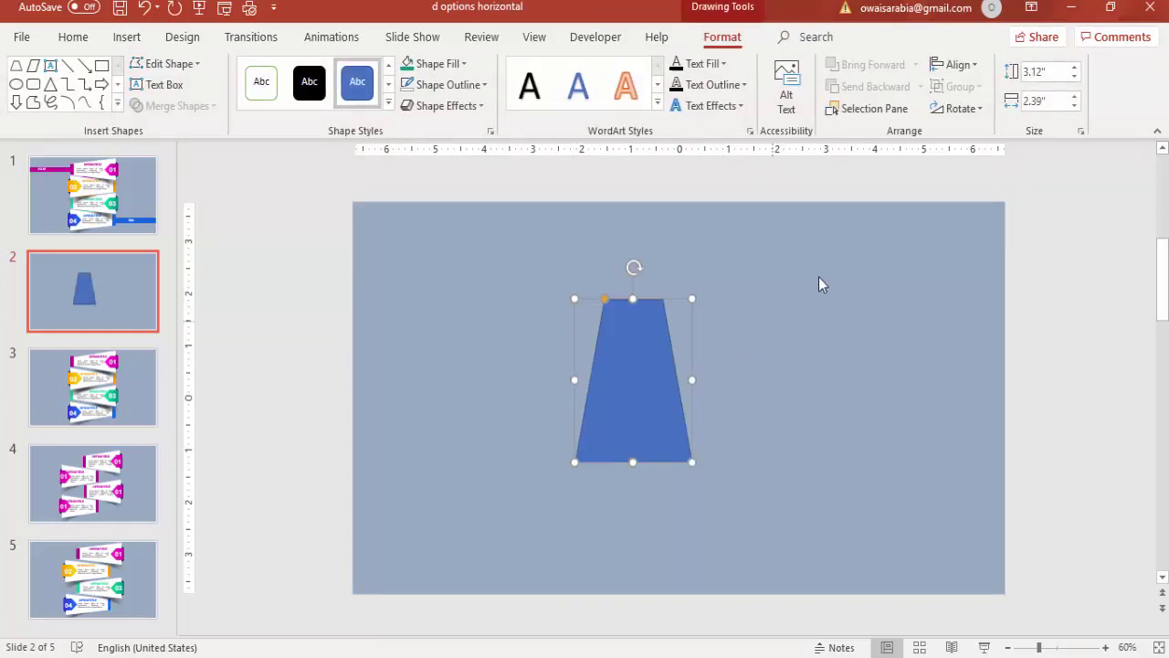
click(961, 108)
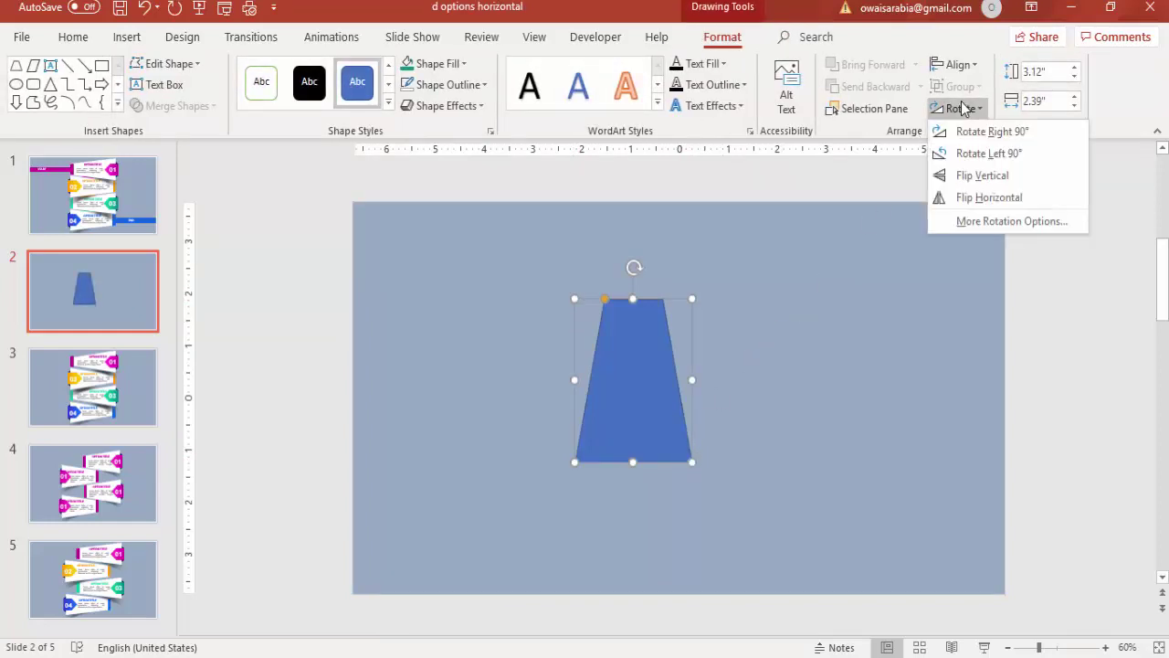
click(968, 157)
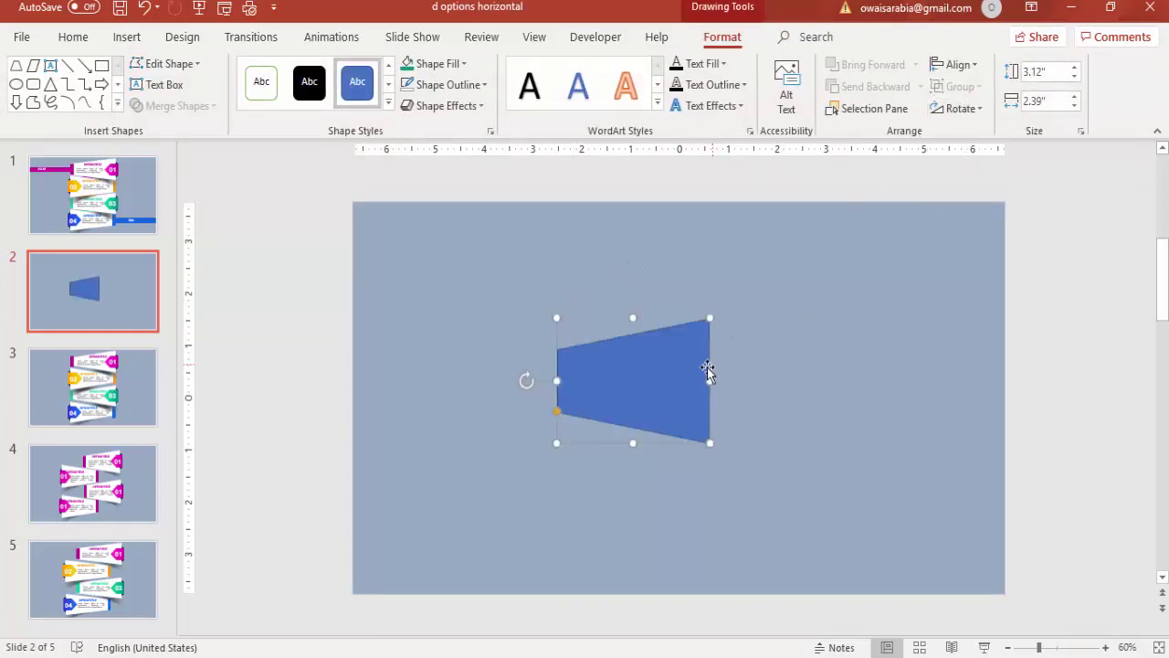
drag(709, 378, 764, 378)
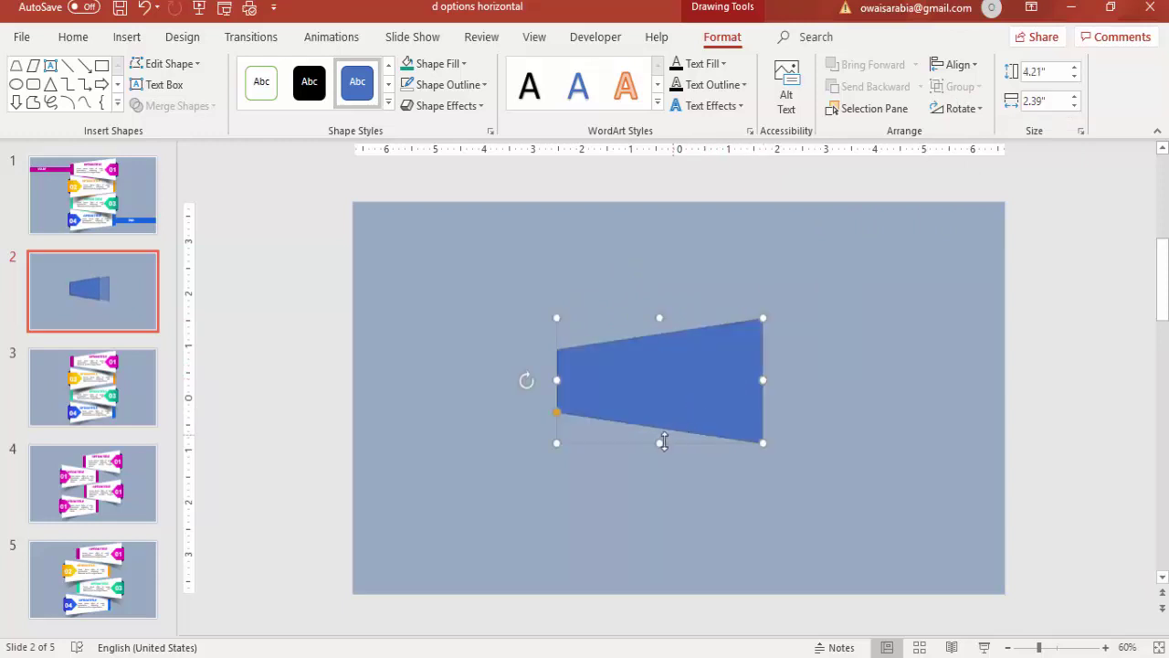
drag(661, 441, 662, 423)
drag(662, 373, 661, 302)
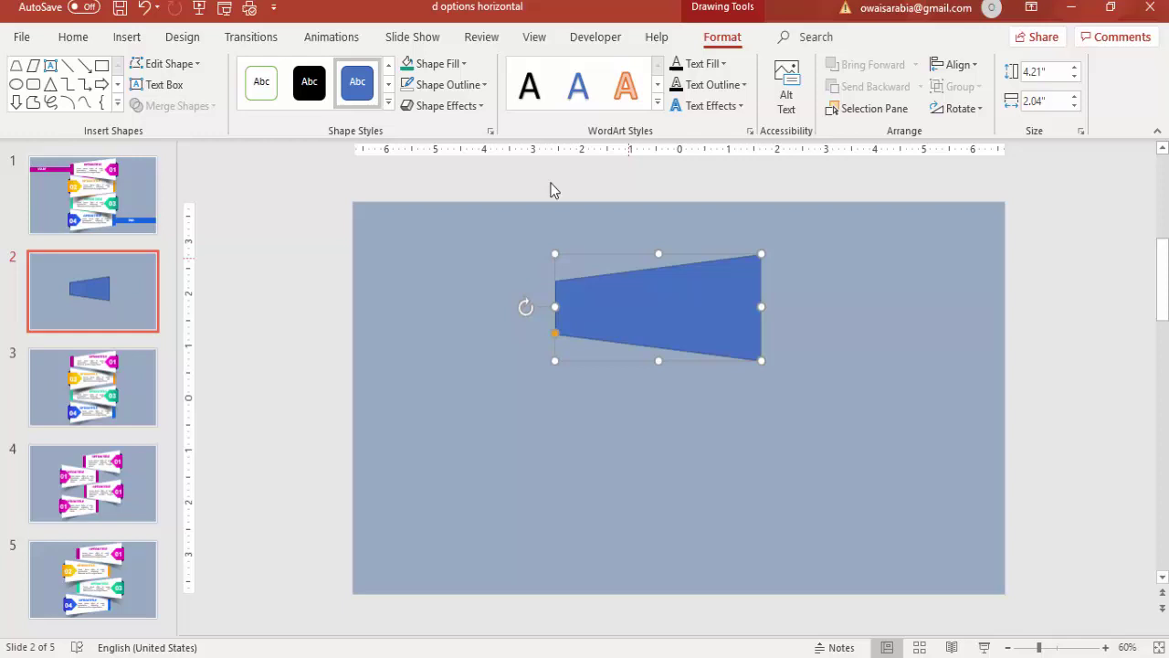
Remove the trapezoid's outline and fill it white
click(448, 84)
click(435, 282)
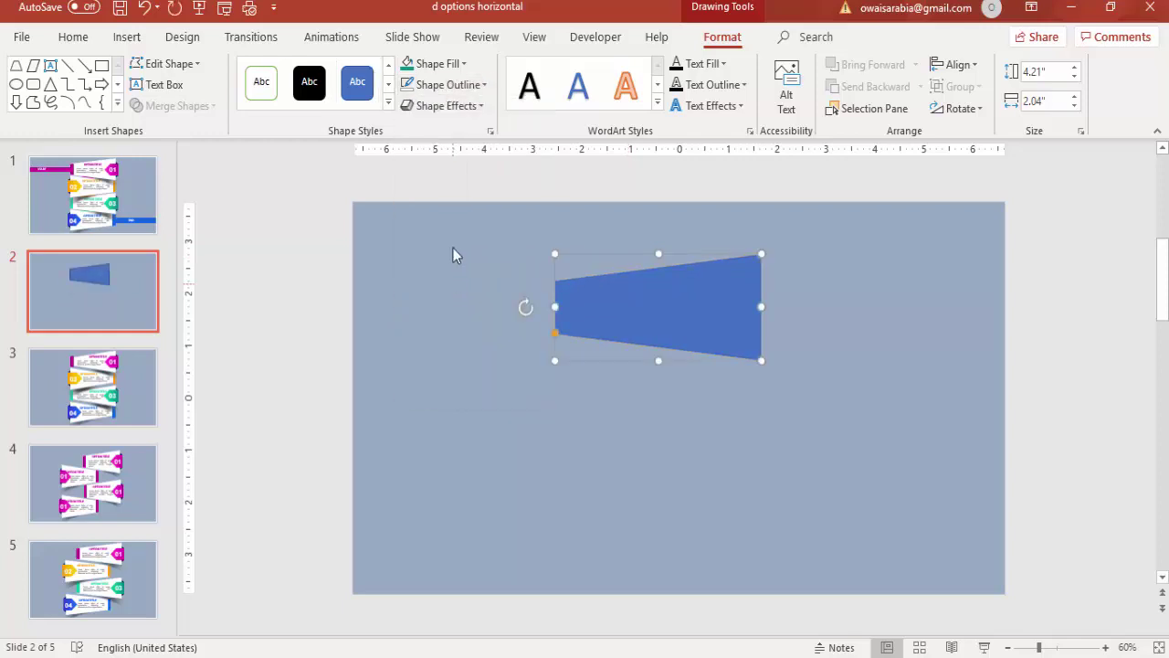
click(446, 64)
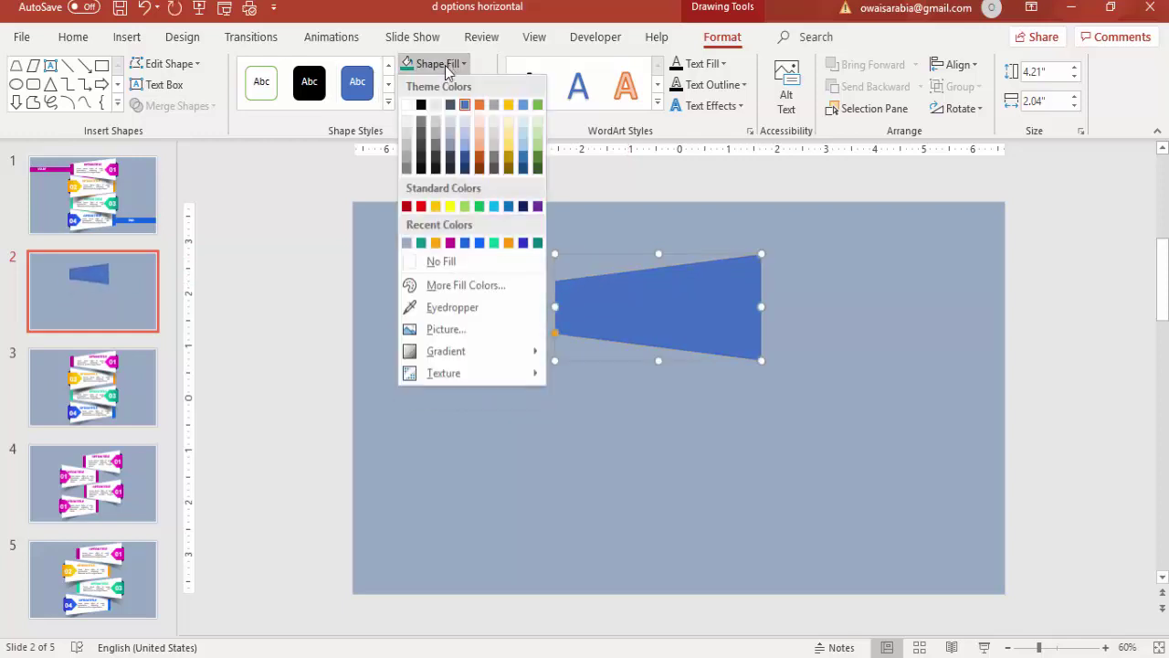
click(407, 105)
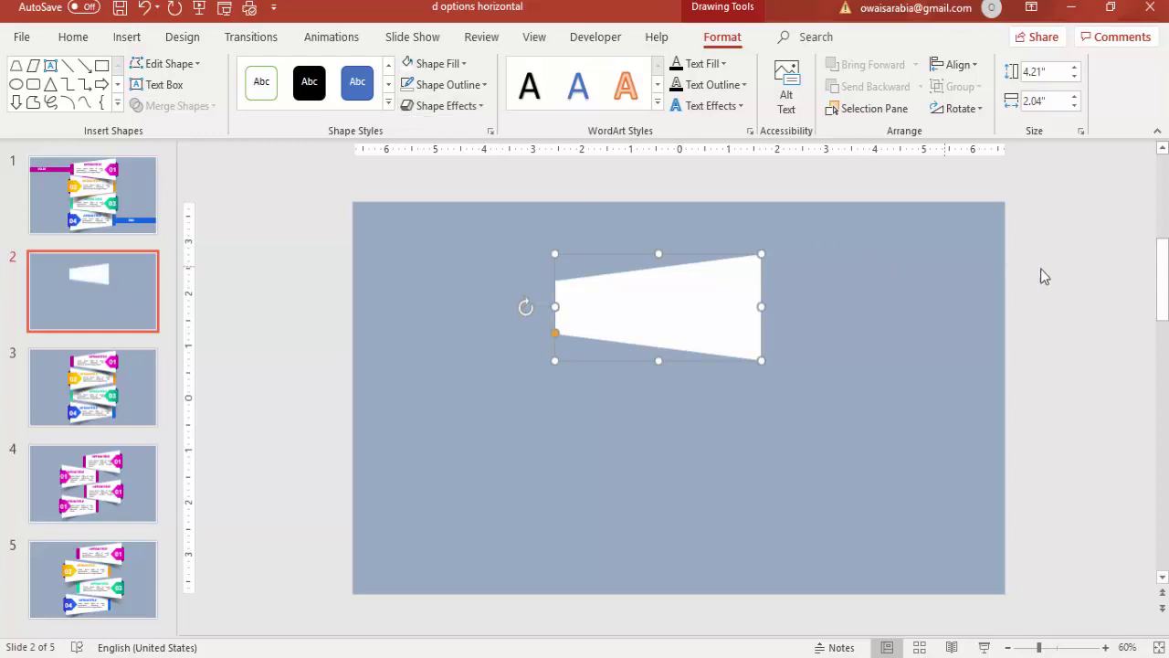
click(1041, 270)
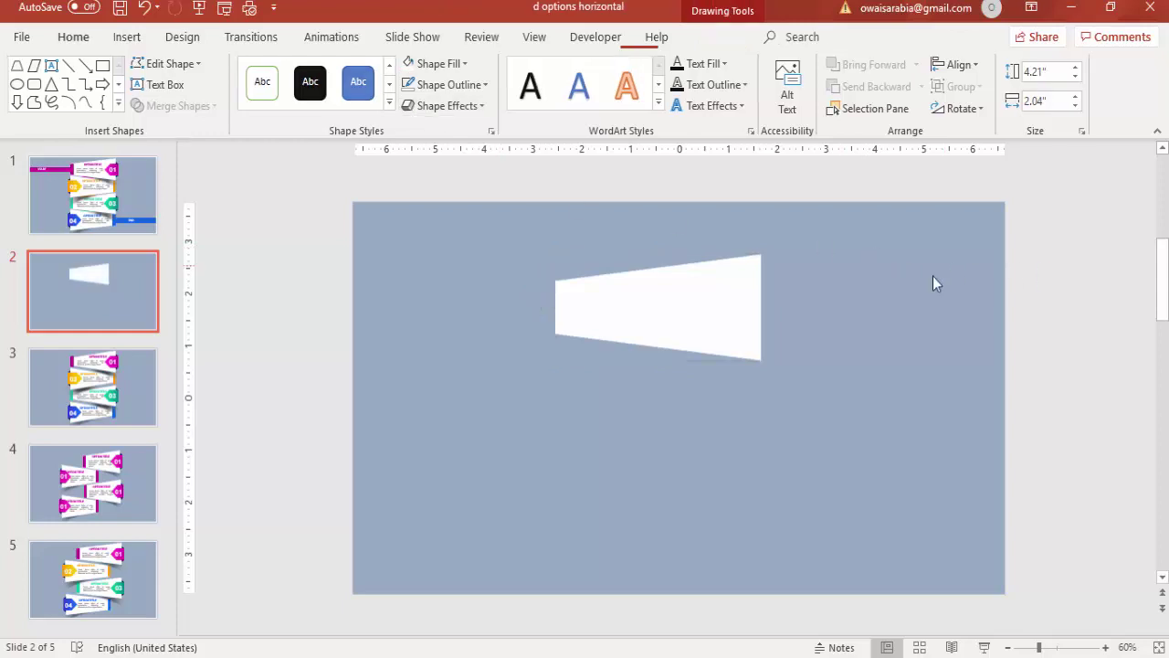
Turn on the guides and align the white trapezoid to the slide's centre and middle
click(535, 39)
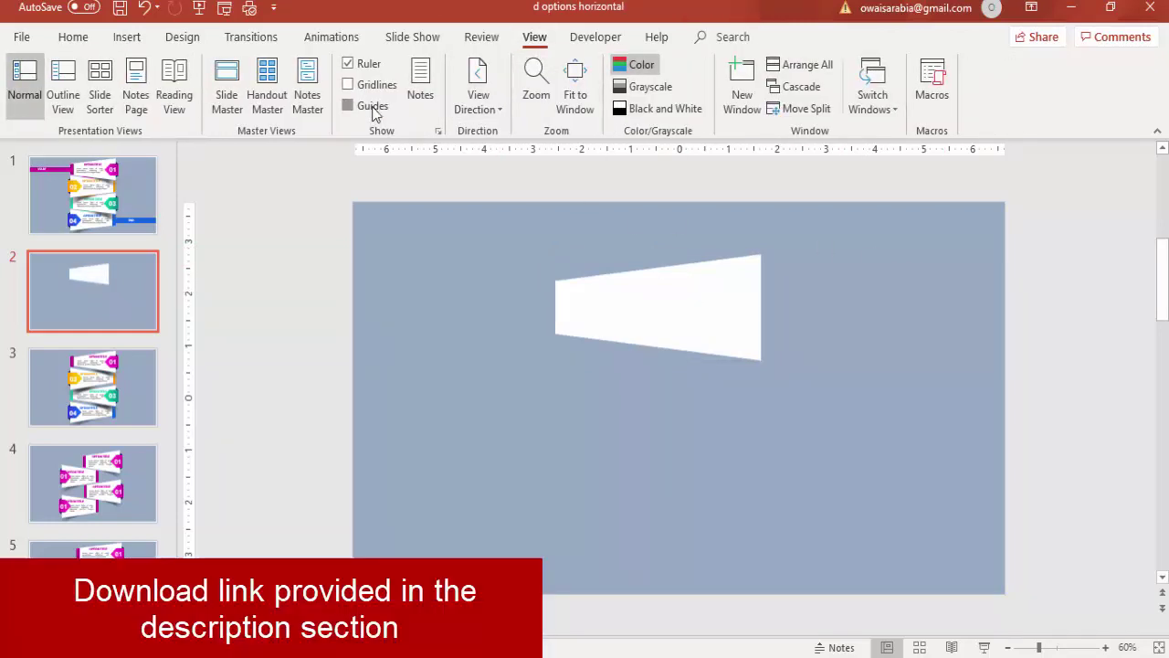
click(696, 294)
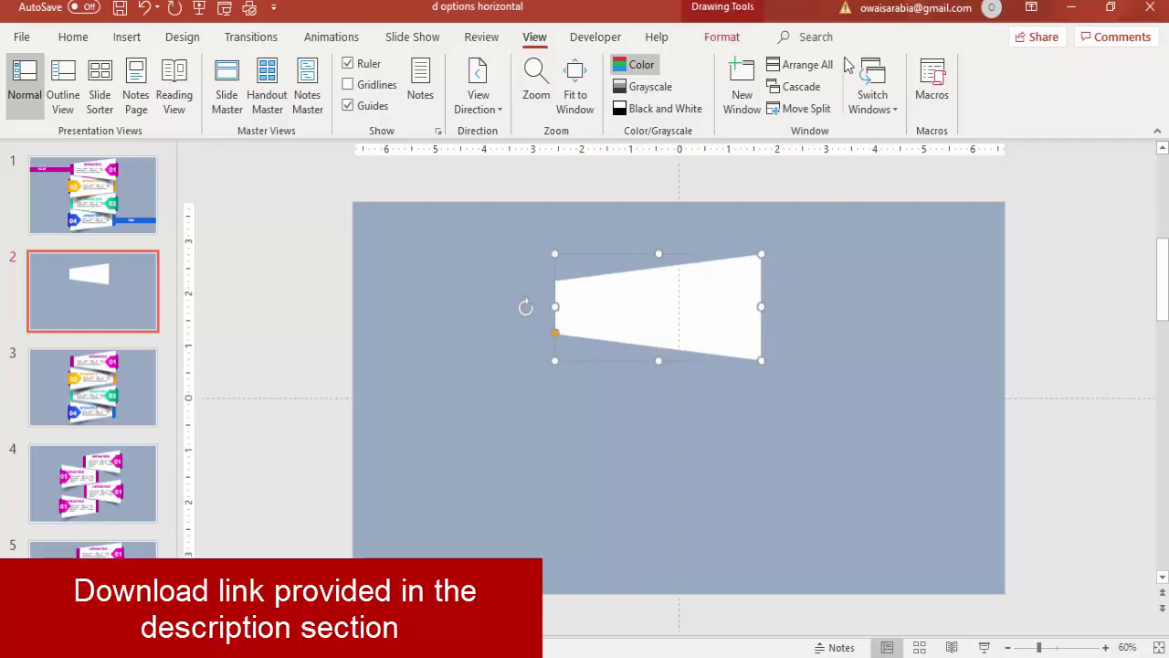
click(733, 38)
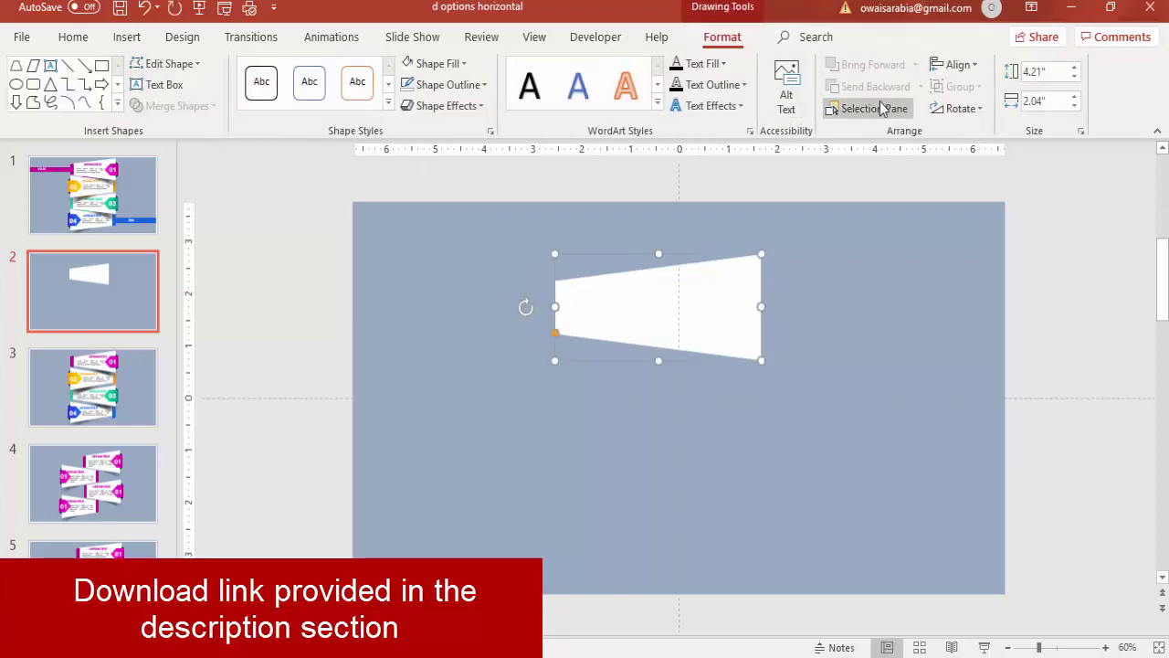
click(955, 65)
click(970, 107)
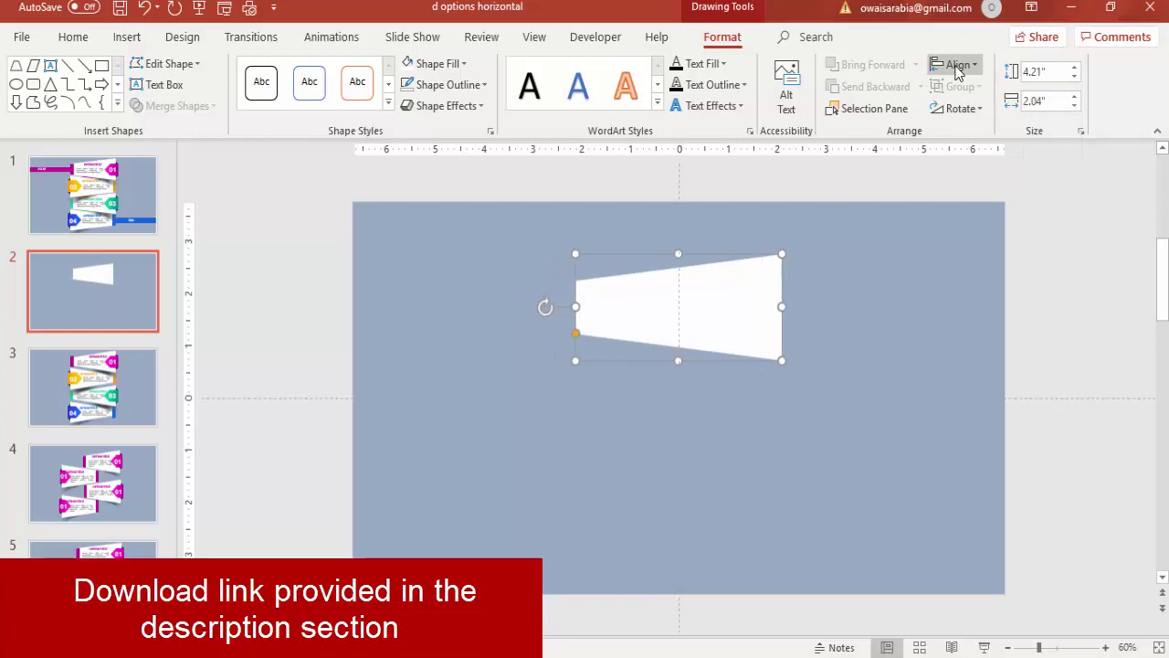
click(954, 65)
click(976, 181)
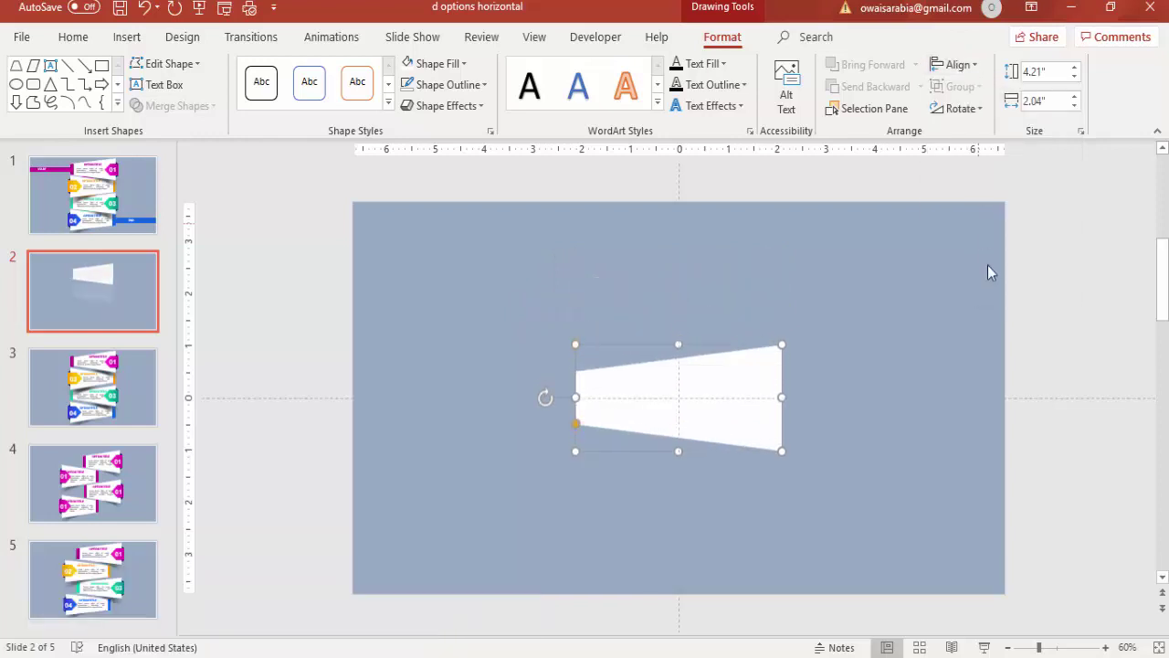
click(1046, 287)
Ctrl-drag a copy of the trapezoid, fill it orange, and align it to the slide's middle
click(752, 362)
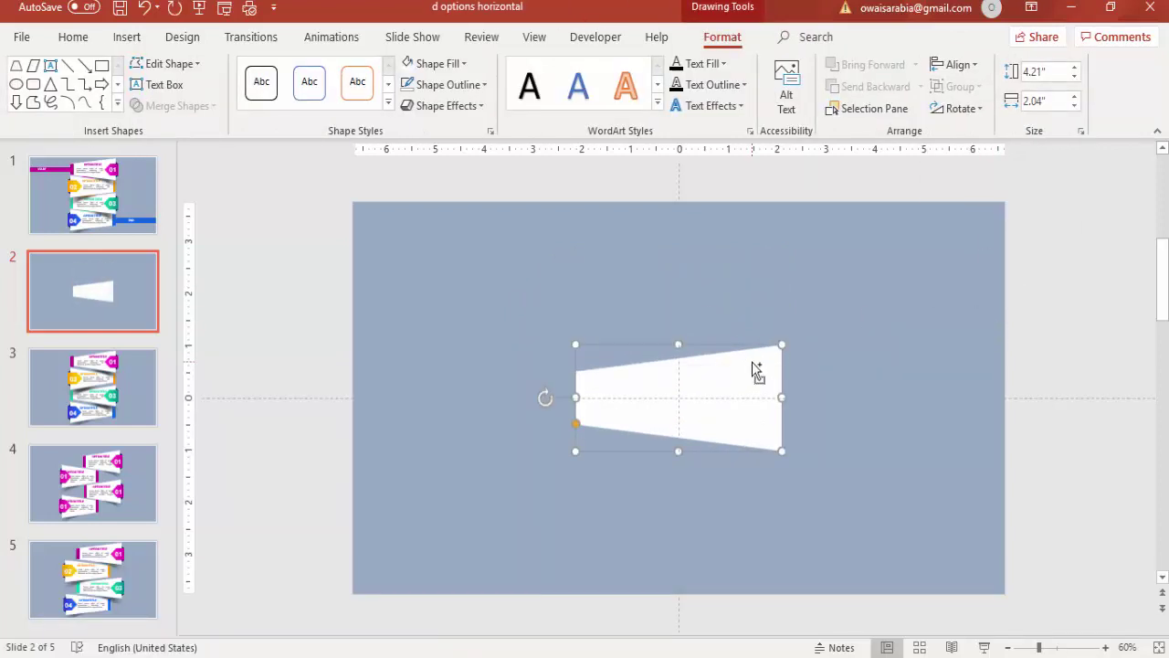
drag(757, 370, 733, 264)
click(445, 63)
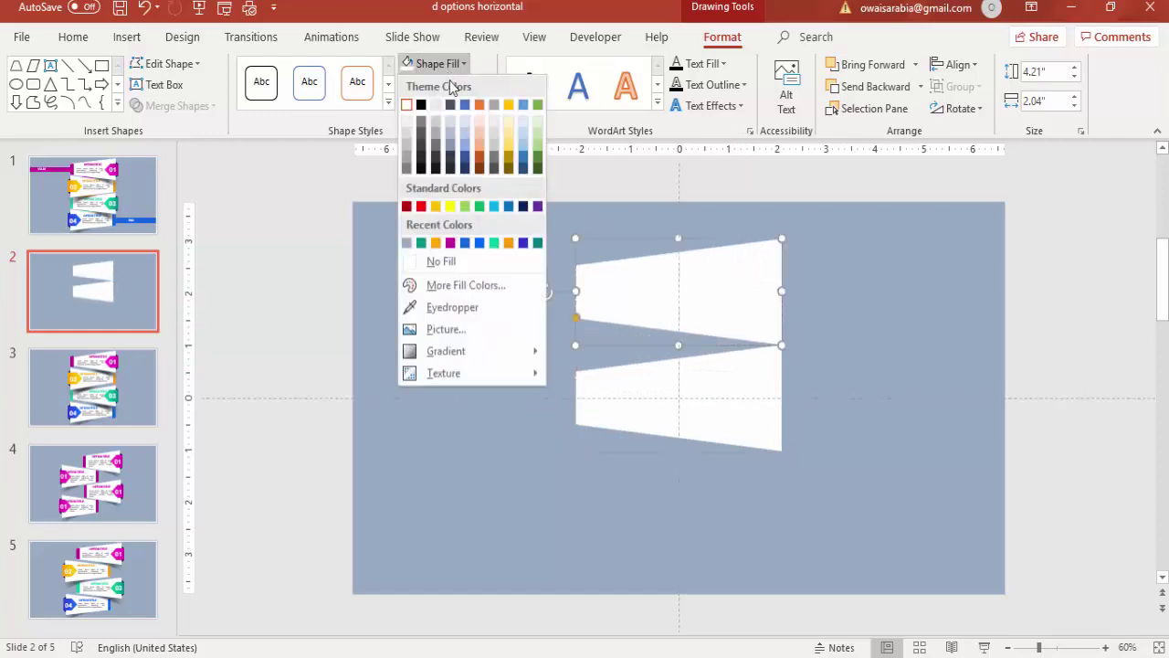
click(510, 243)
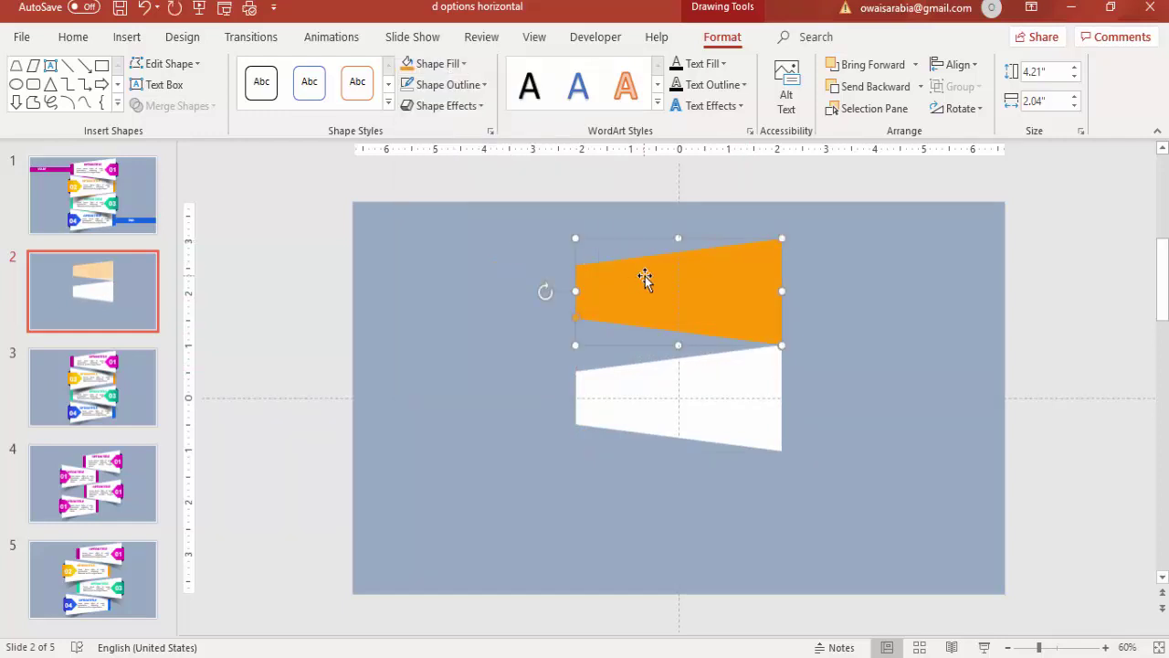
click(947, 65)
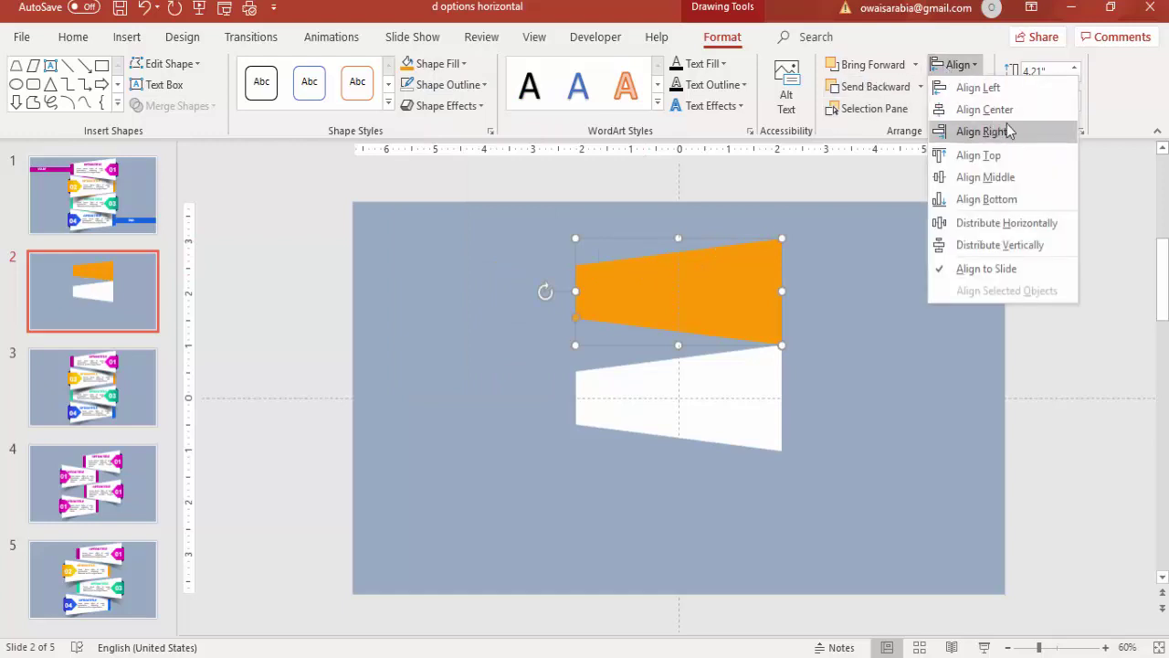
click(995, 110)
click(957, 66)
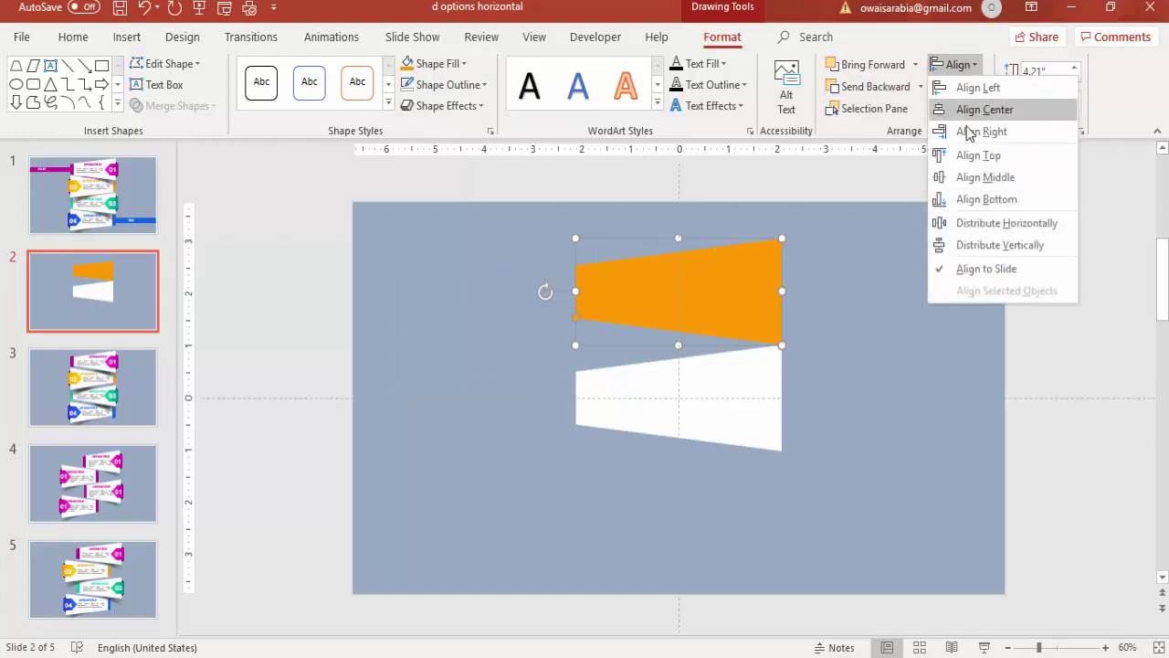
click(983, 176)
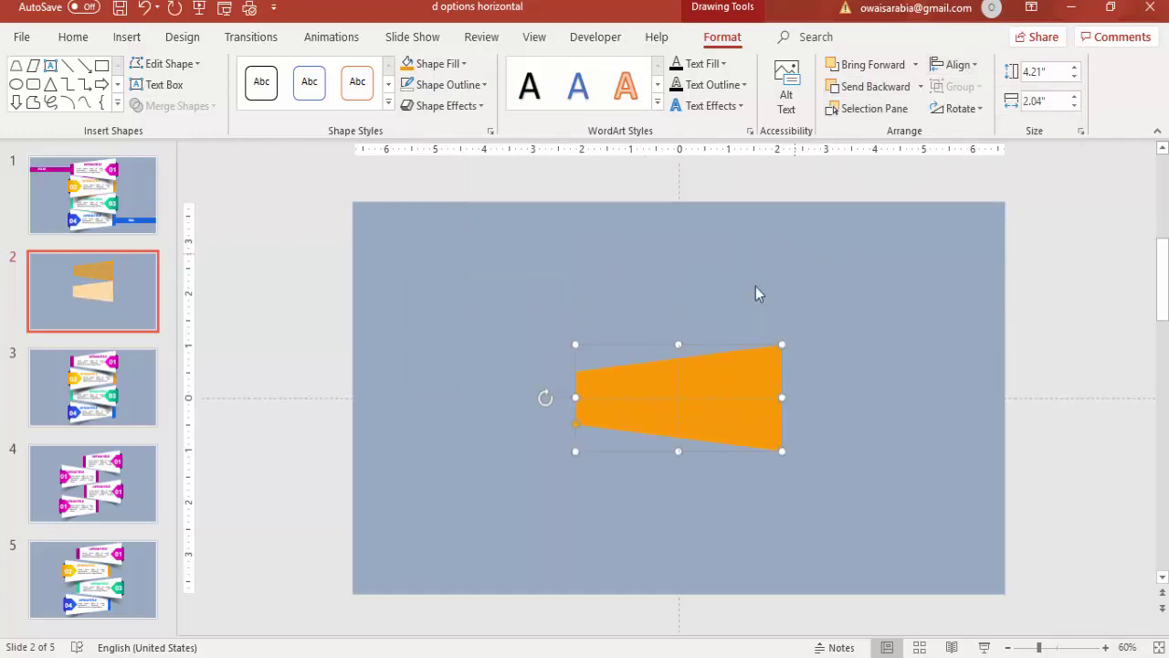
click(804, 327)
Draw a rectangle covering all of the orange shape except a thin left strip
click(128, 38)
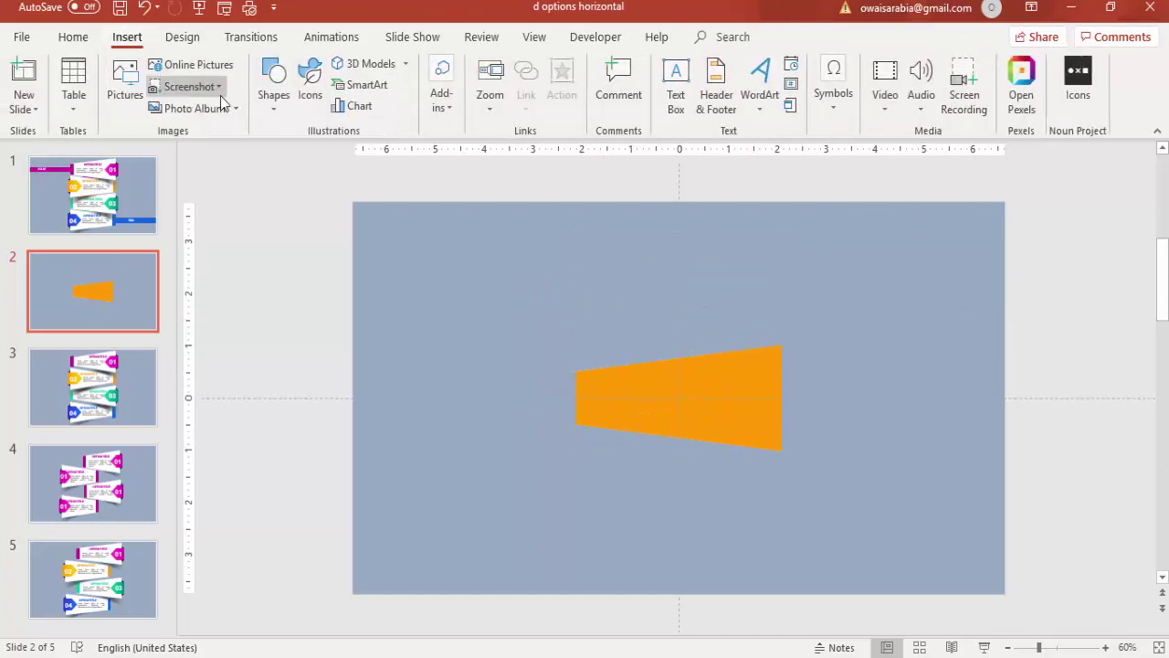
click(274, 117)
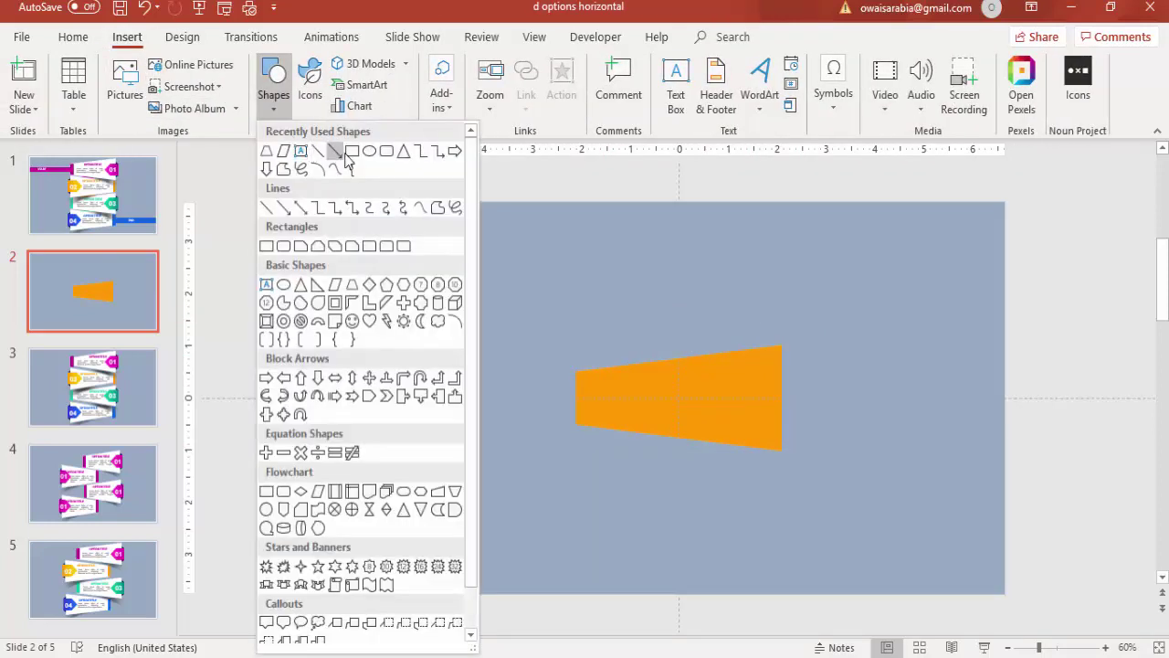
click(265, 246)
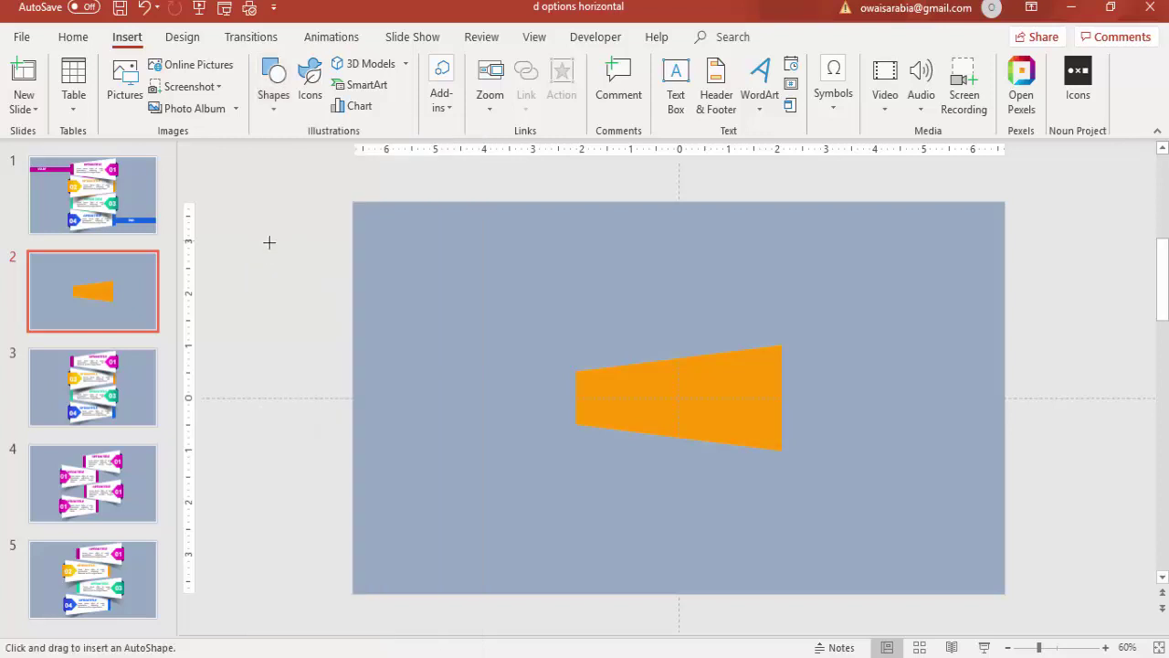
drag(599, 320, 823, 485)
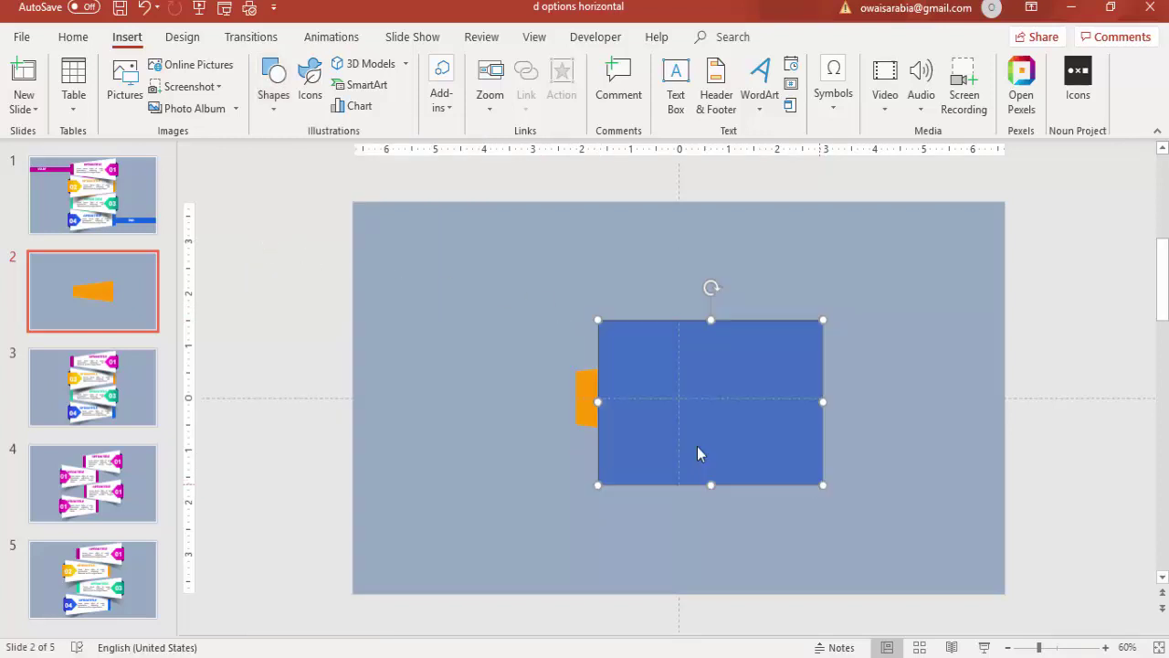
drag(595, 400, 588, 399)
Subtract the rectangle from the orange shape and remove the remaining strip's outline
click(576, 380)
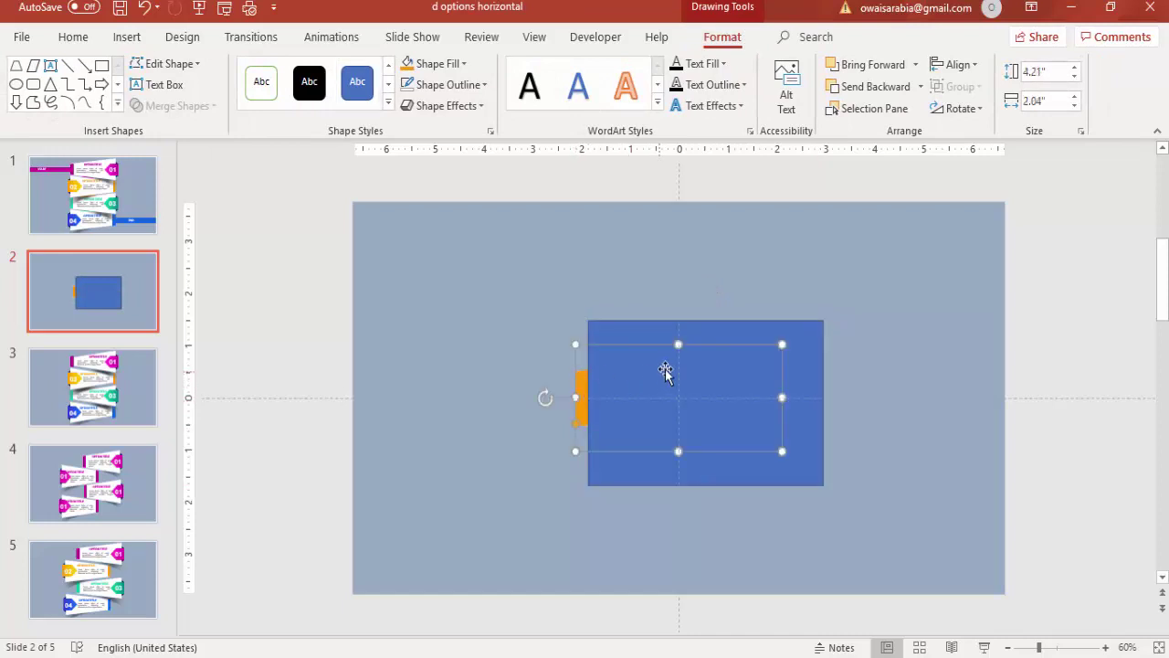
shift+click(670, 332)
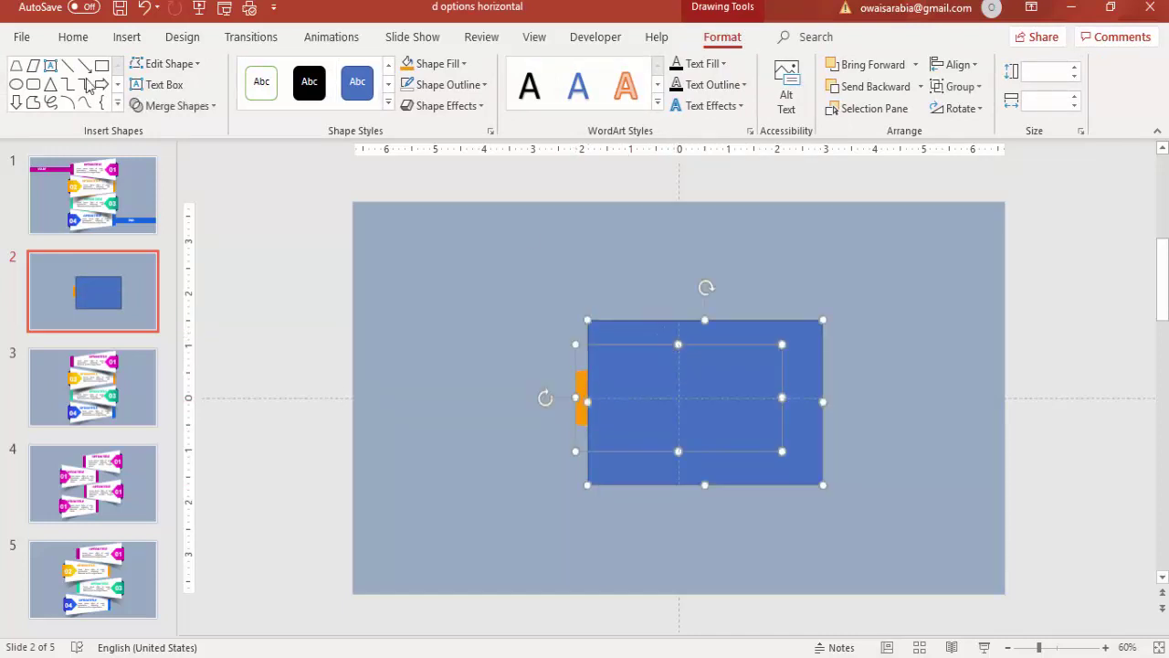
click(174, 105)
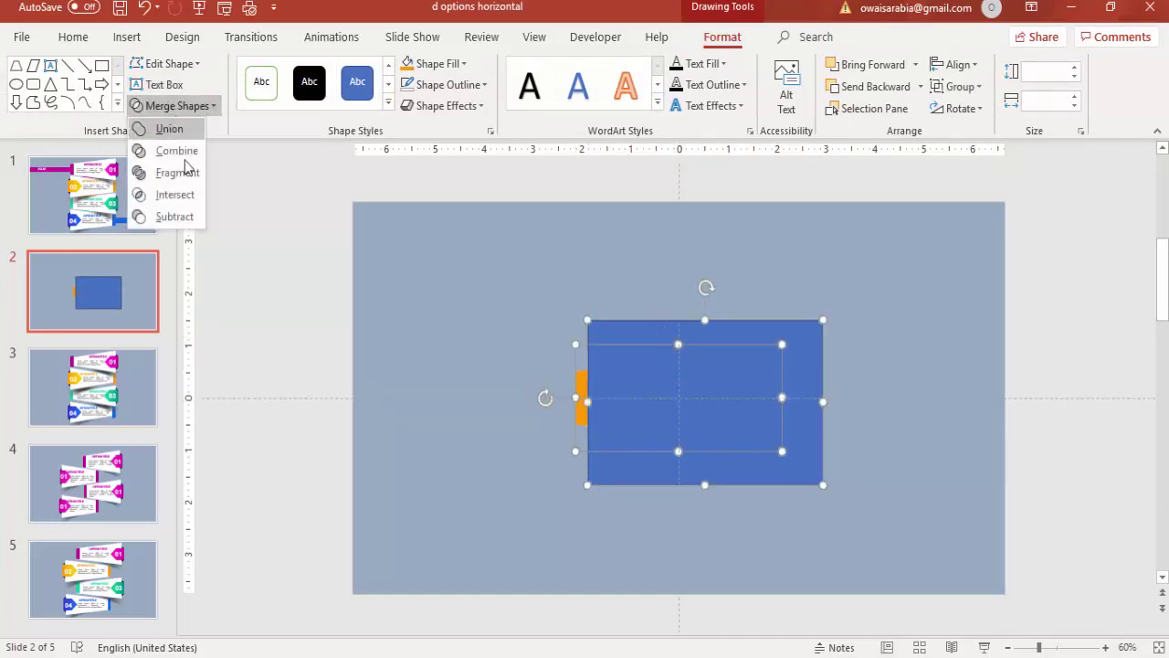
click(173, 216)
click(447, 84)
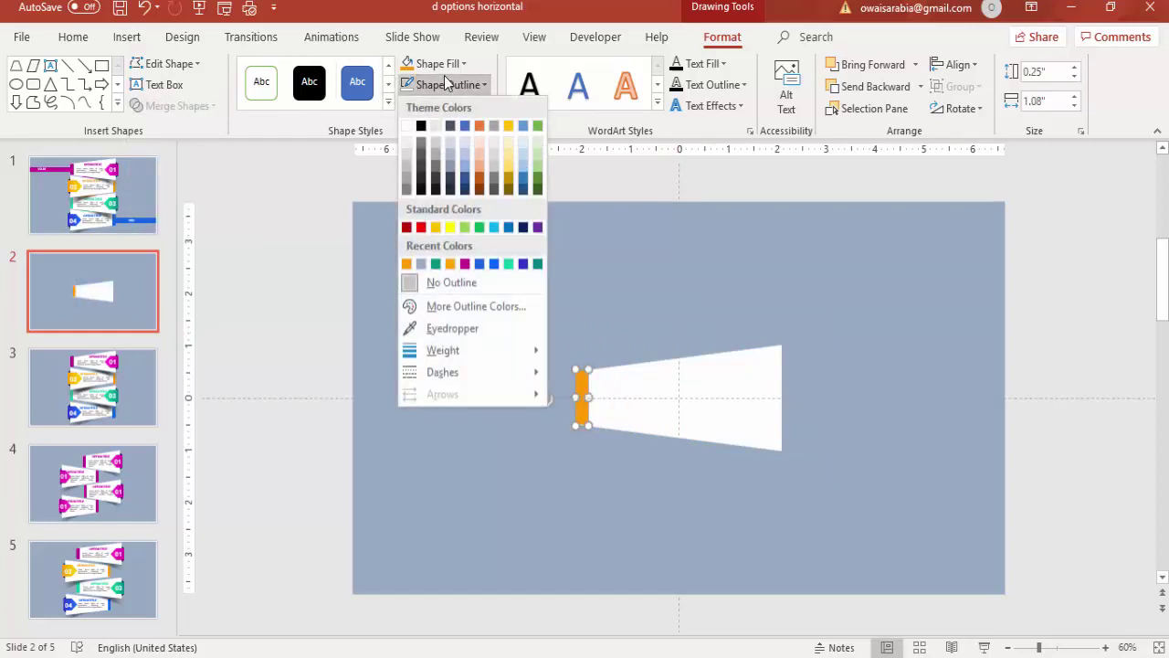
click(438, 284)
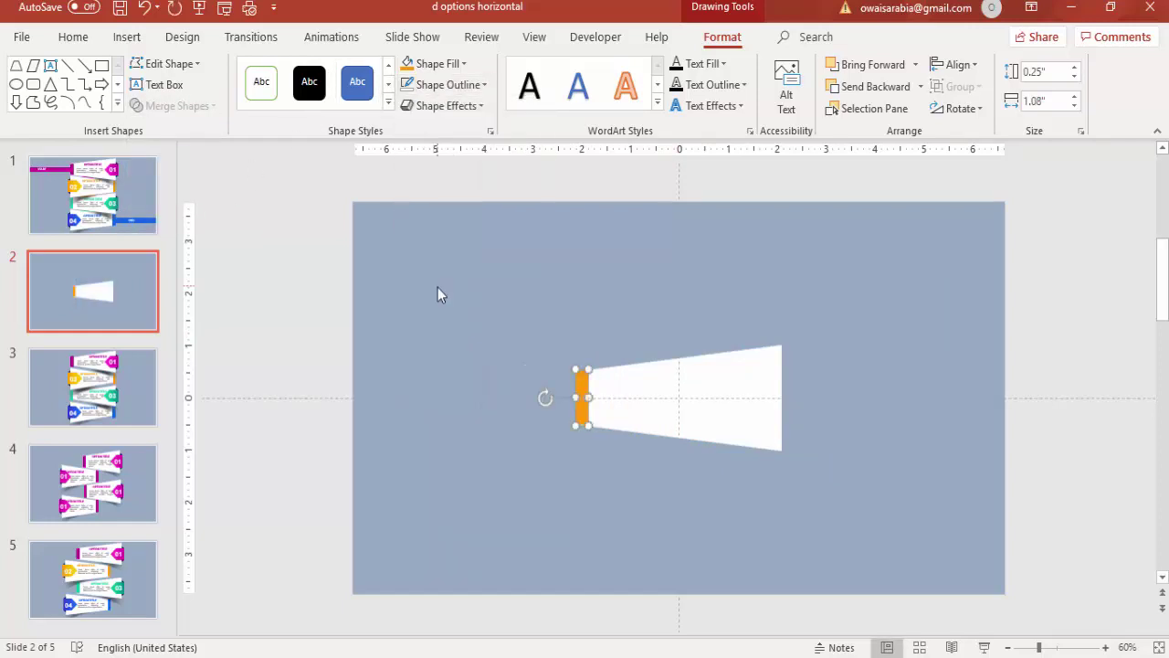
click(291, 297)
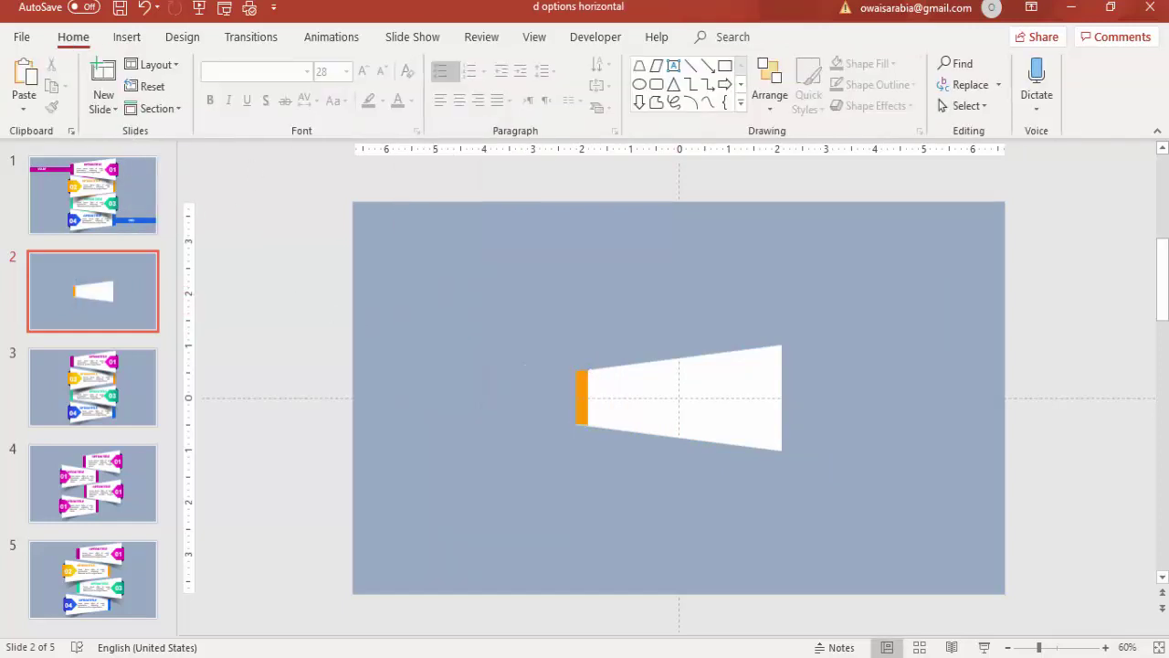
Group the orange strip and white trapezoid into one 4.21 × 2.04 inch tab
click(580, 404)
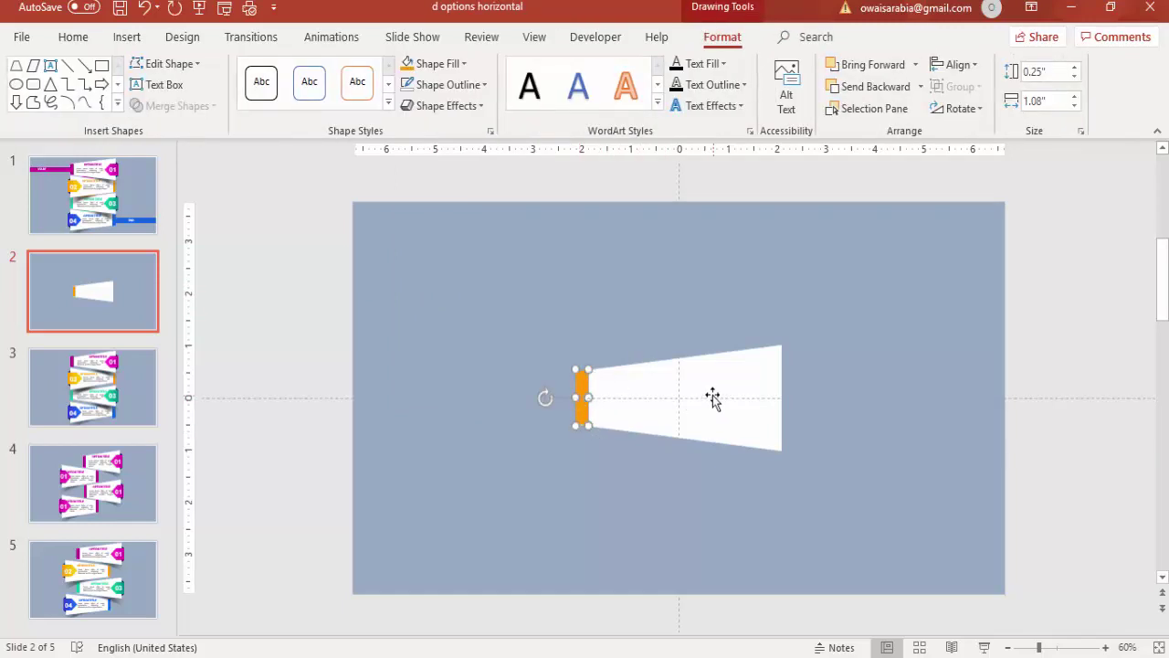
shift+click(673, 373)
right_click(671, 372)
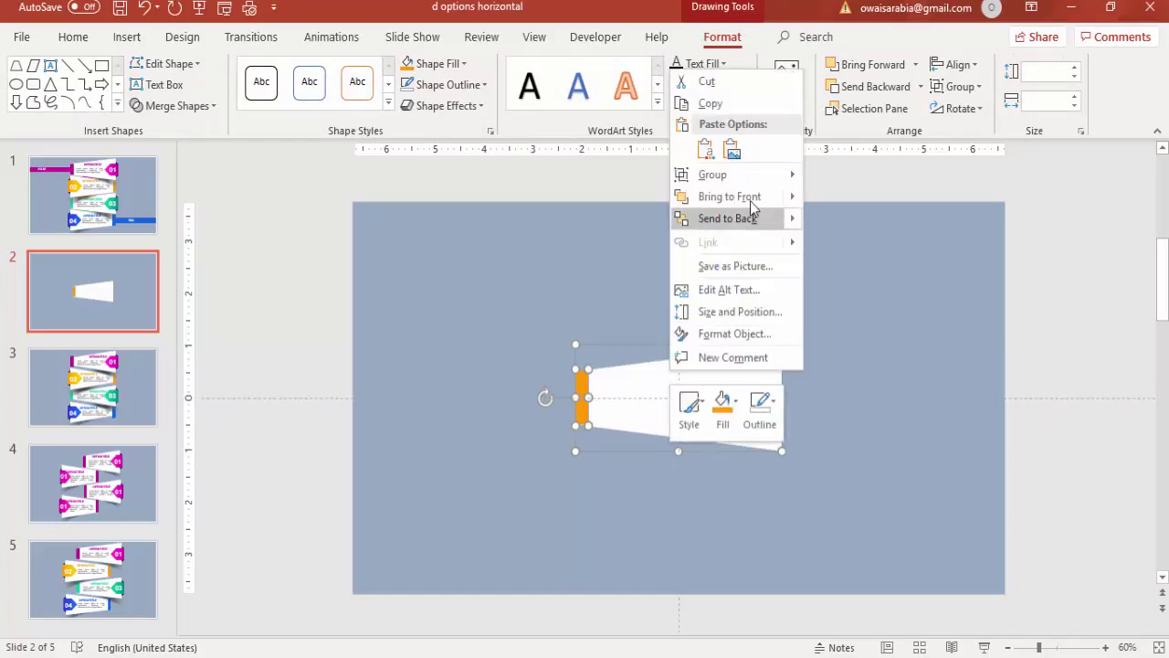
mouse_move(752, 174)
click(842, 177)
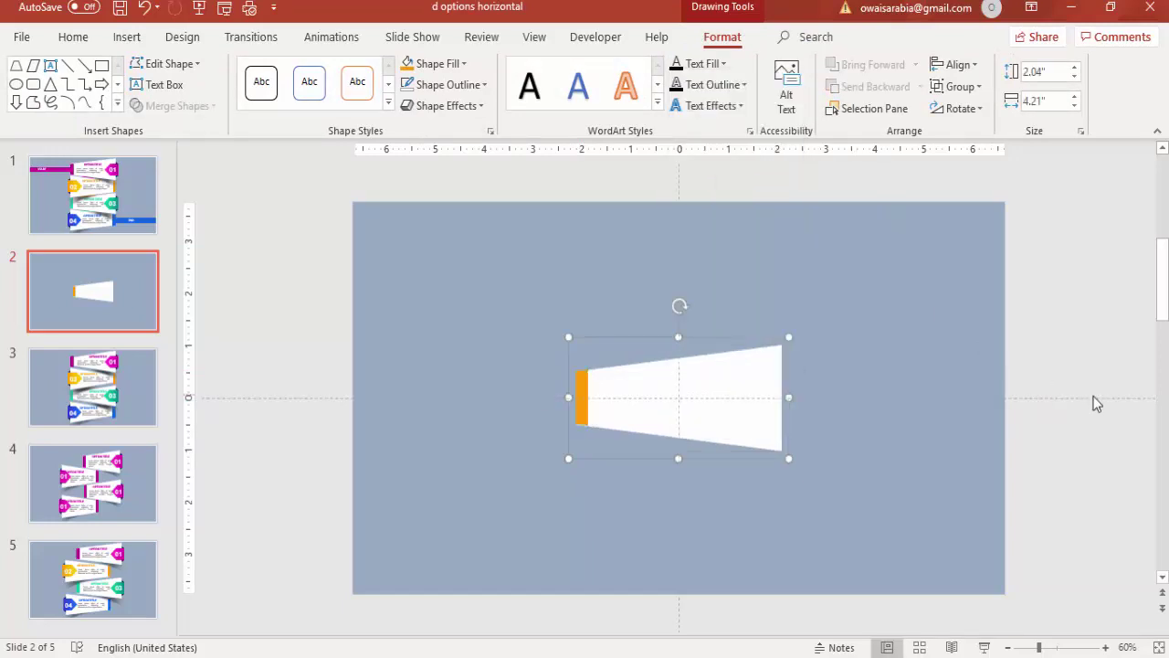
click(1048, 325)
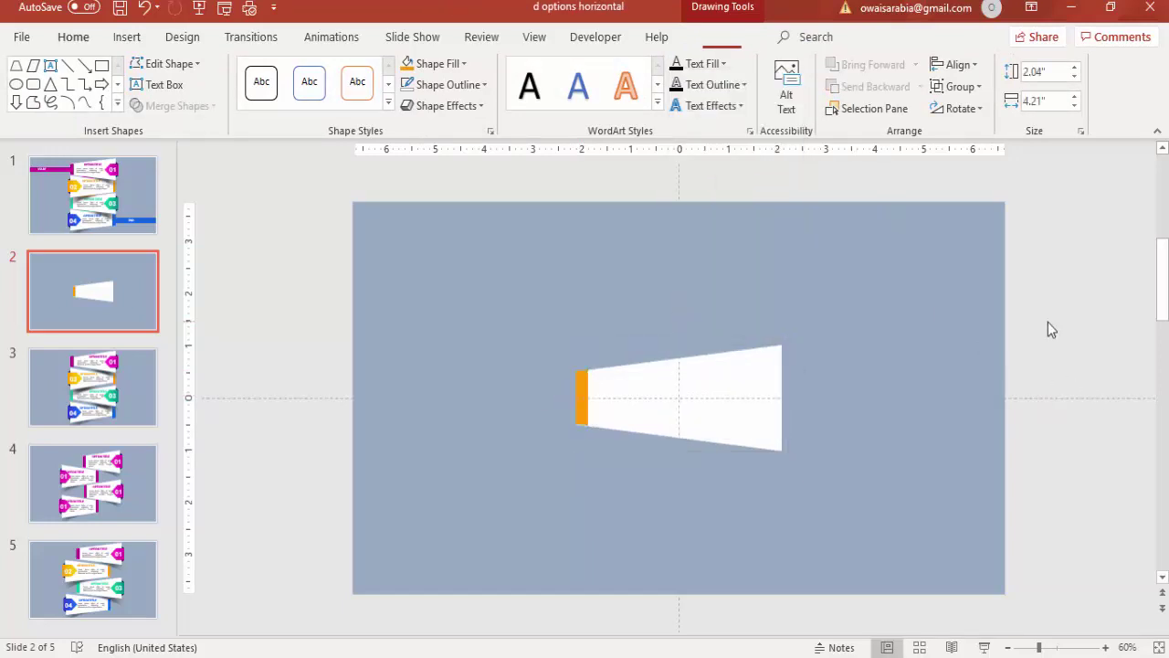
click(127, 38)
Draw a pentagon arrow near the tab's right end, fill it orange, and remove its outline
click(266, 112)
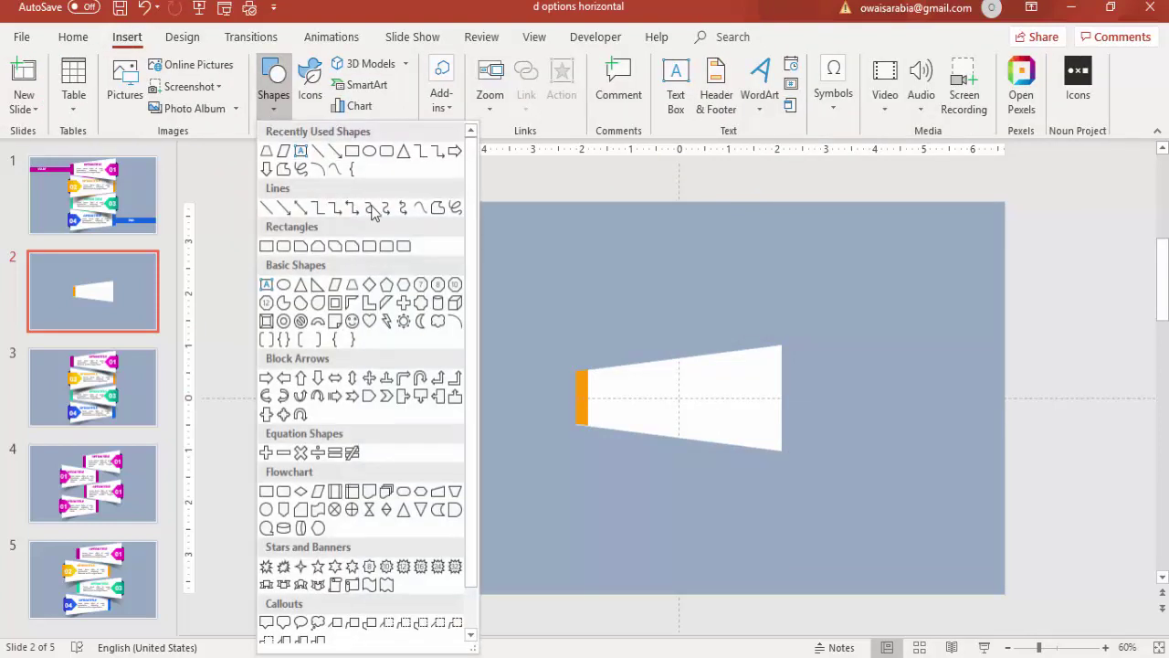
click(369, 395)
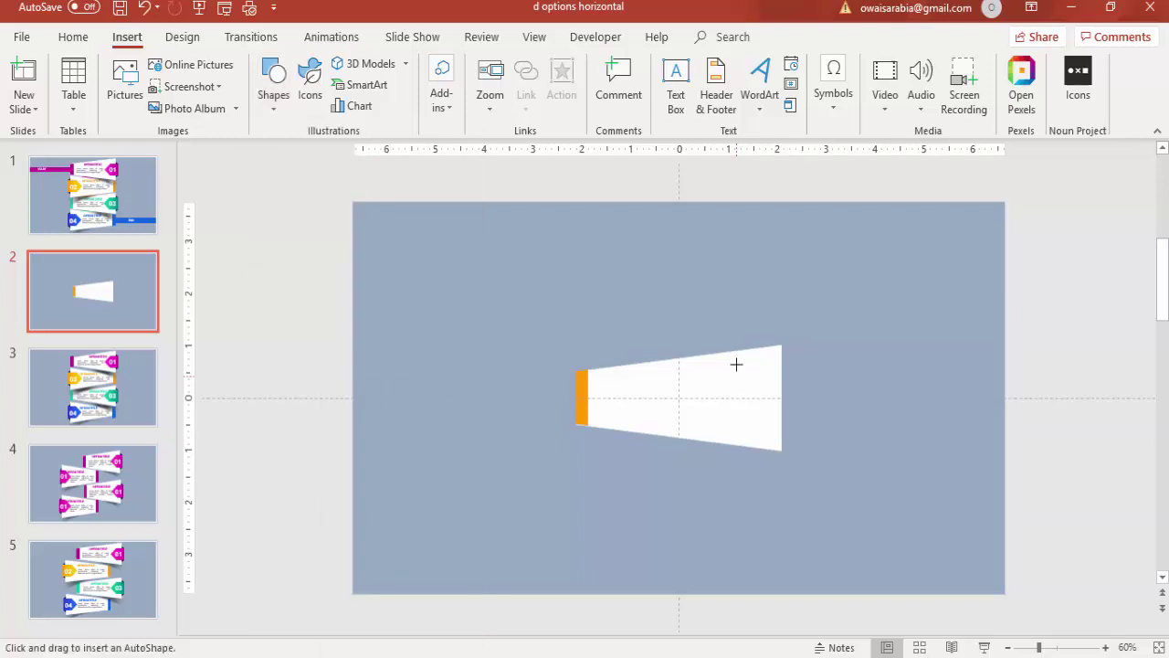
drag(738, 371, 782, 425)
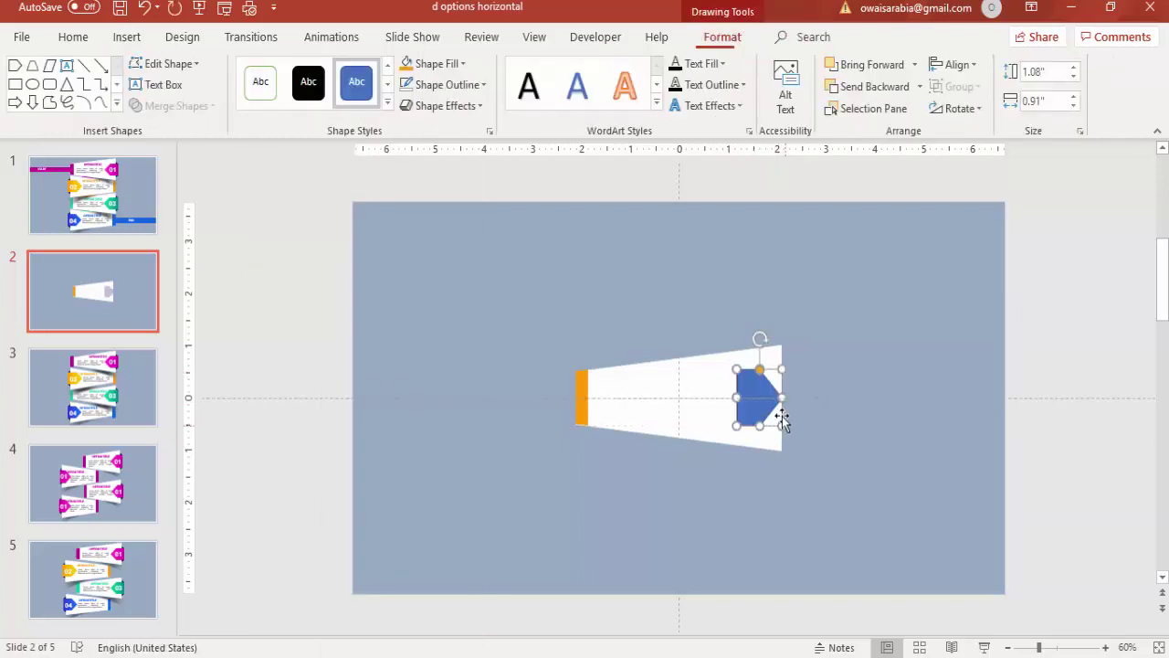
click(406, 70)
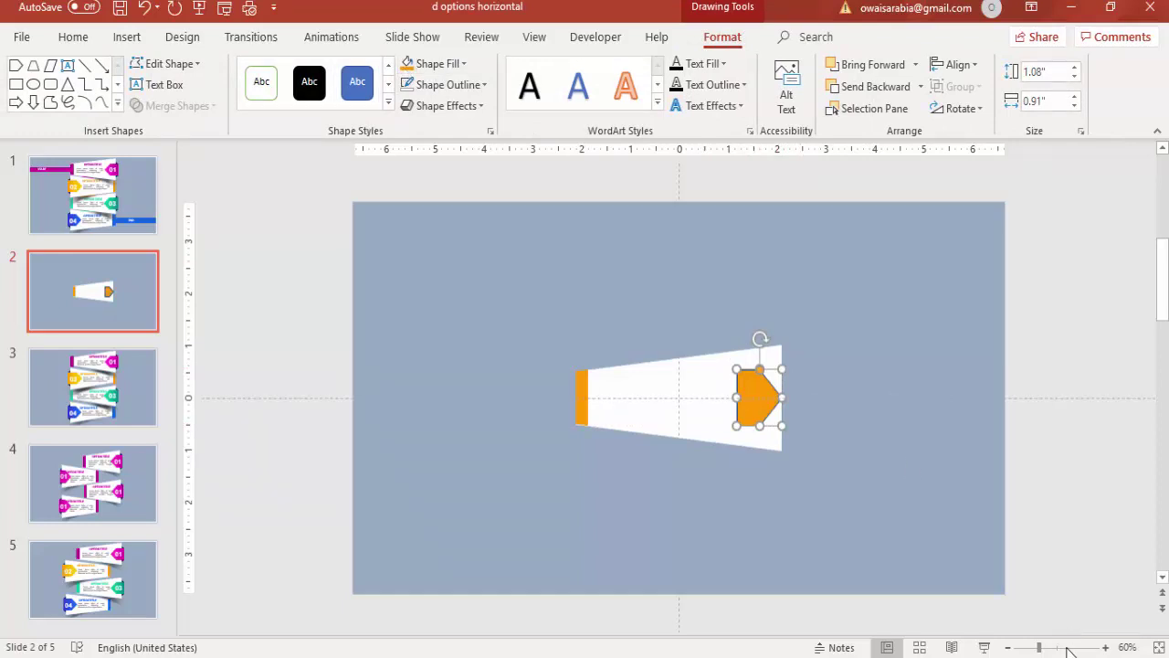
click(1066, 648)
click(477, 84)
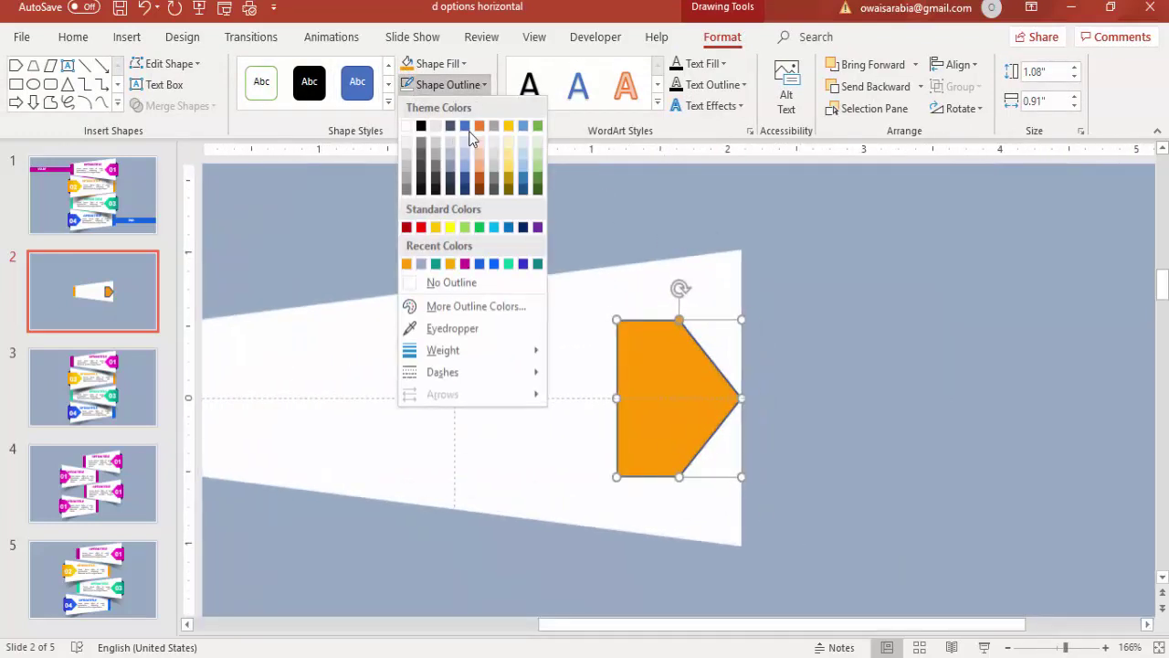
click(477, 283)
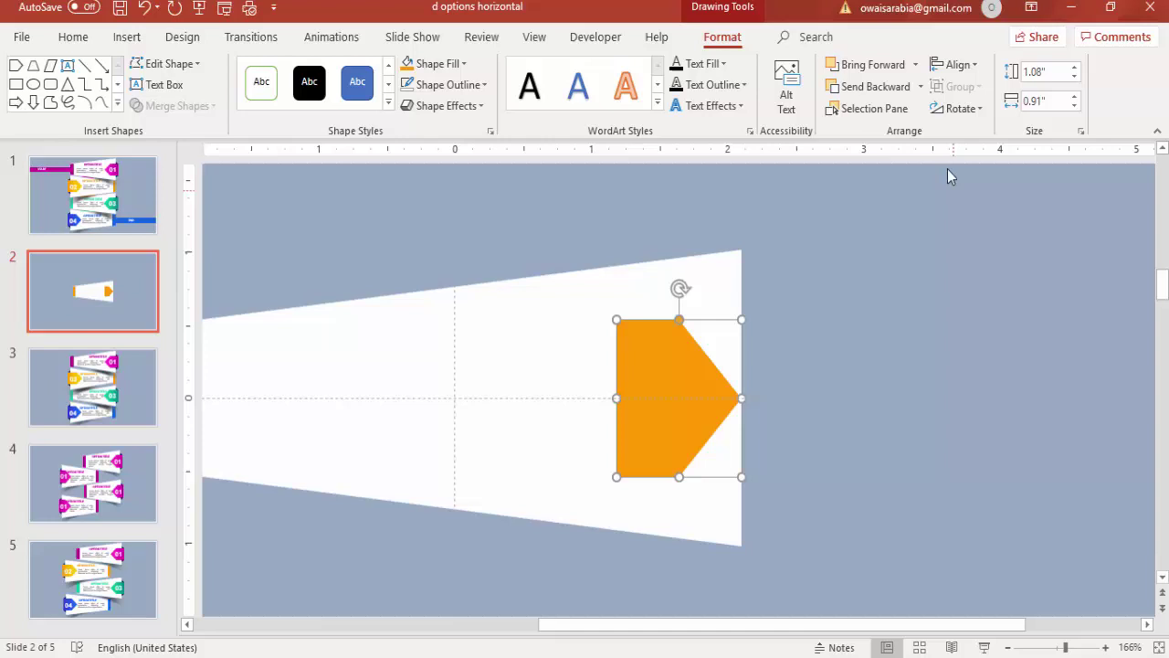
Flip the arrow horizontally to point left and resize it to about 1.17 × 1.08 inches
click(956, 113)
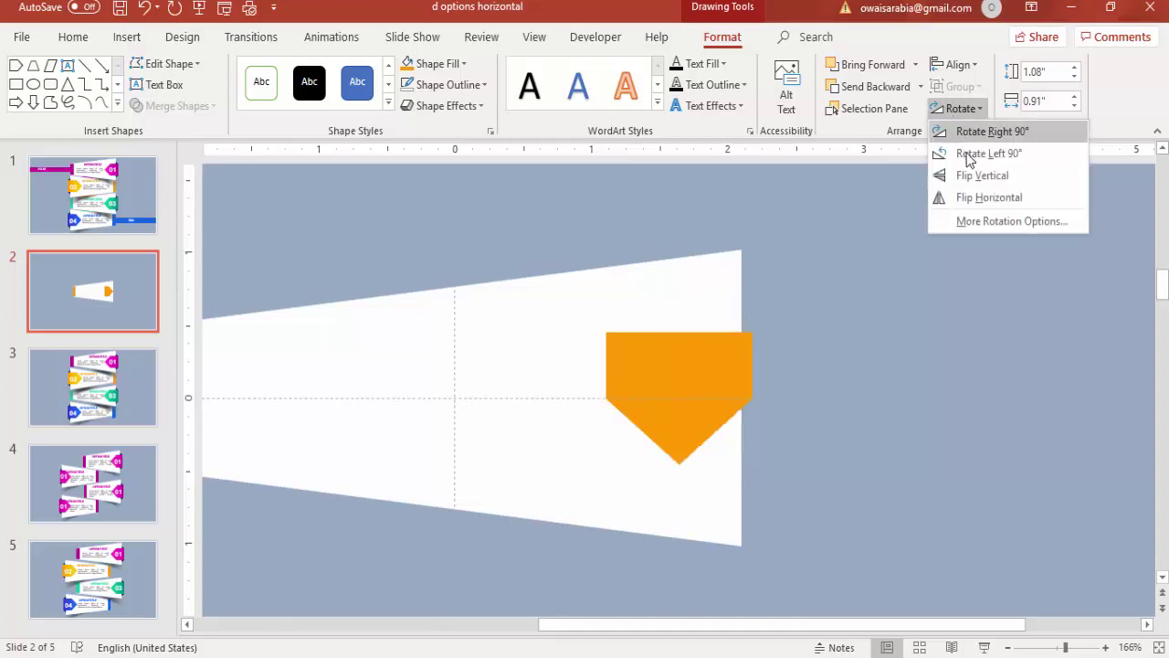
click(977, 200)
drag(741, 405, 763, 402)
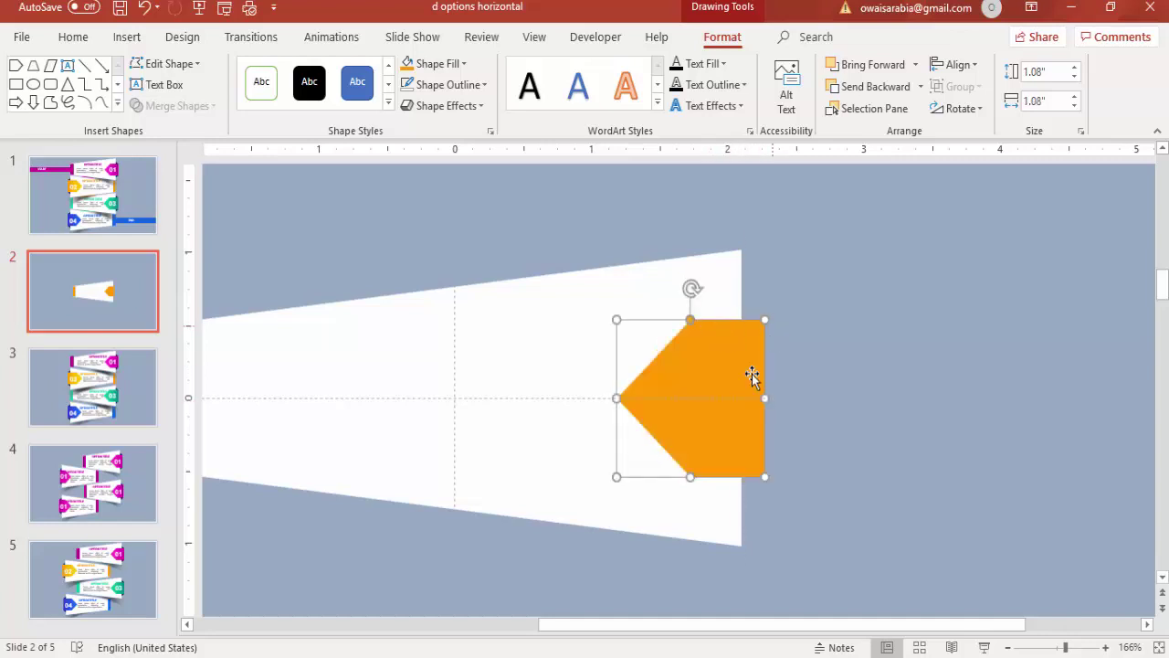
drag(689, 477, 690, 491)
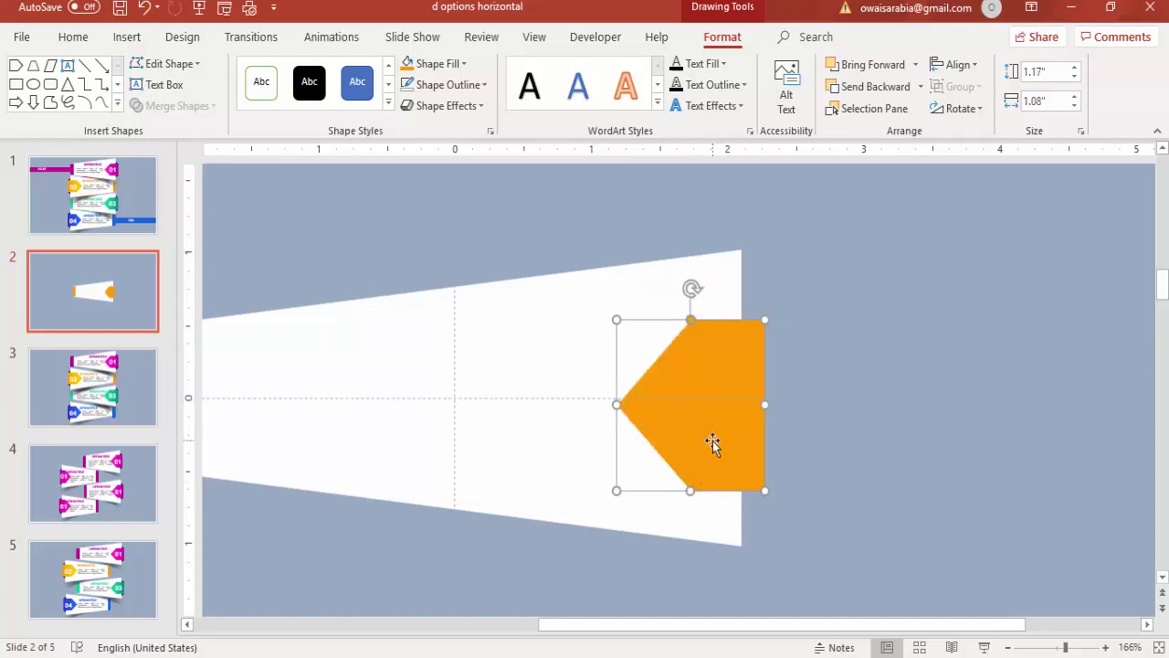
Centre the arrow on the slide, then nudge it right to the tab's wide end
click(959, 65)
click(970, 109)
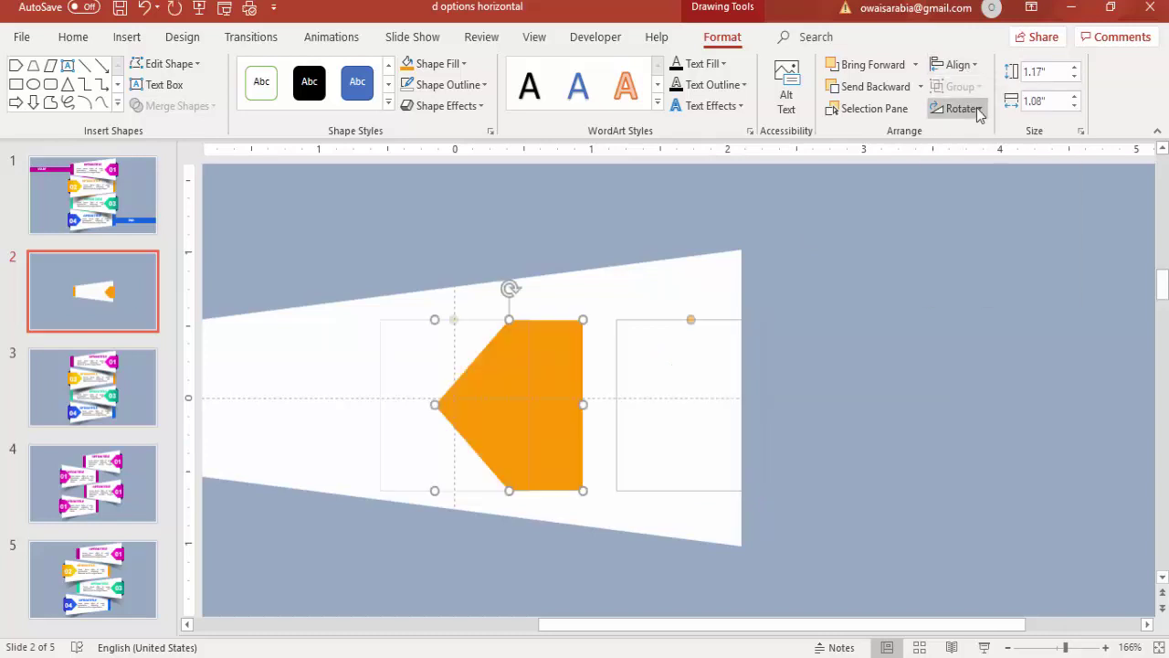
click(959, 65)
click(995, 180)
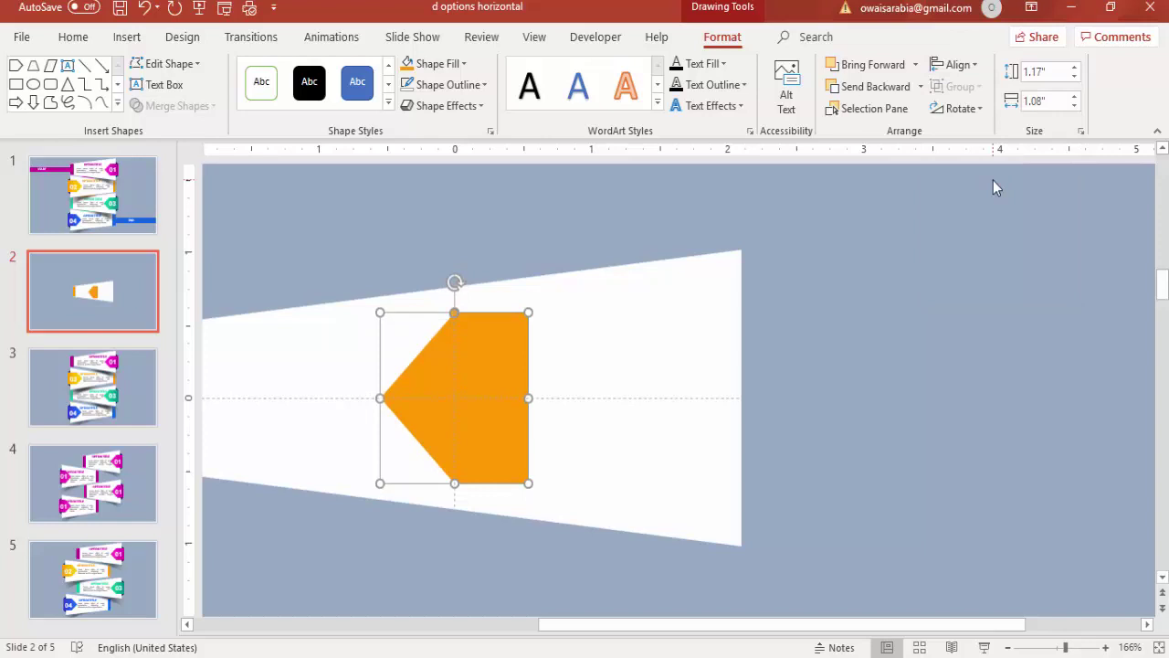
key(Right)
key(Right)
key(Right)
key(Right)
key(Right)
key(Right)
key(Right)
key(Right)
key(Right)
key(Right)
key(Right)
key(Right)
key(Right)
key(Right)
key(Right)
key(Right)
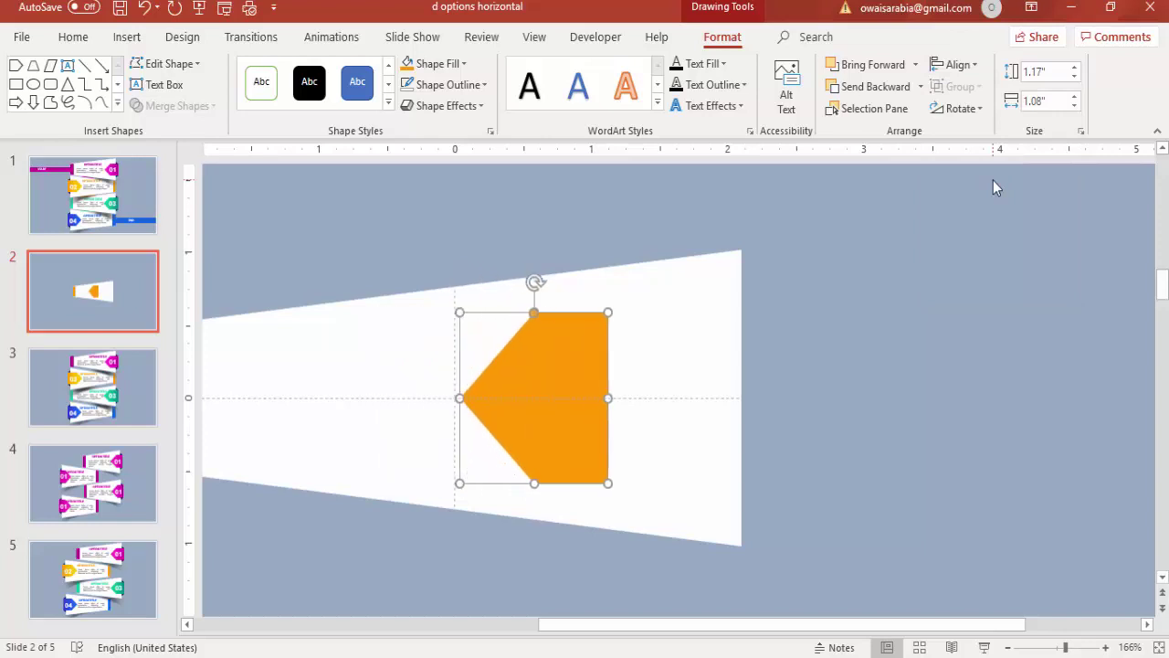
key(Right)
key(Right)
key(Right)
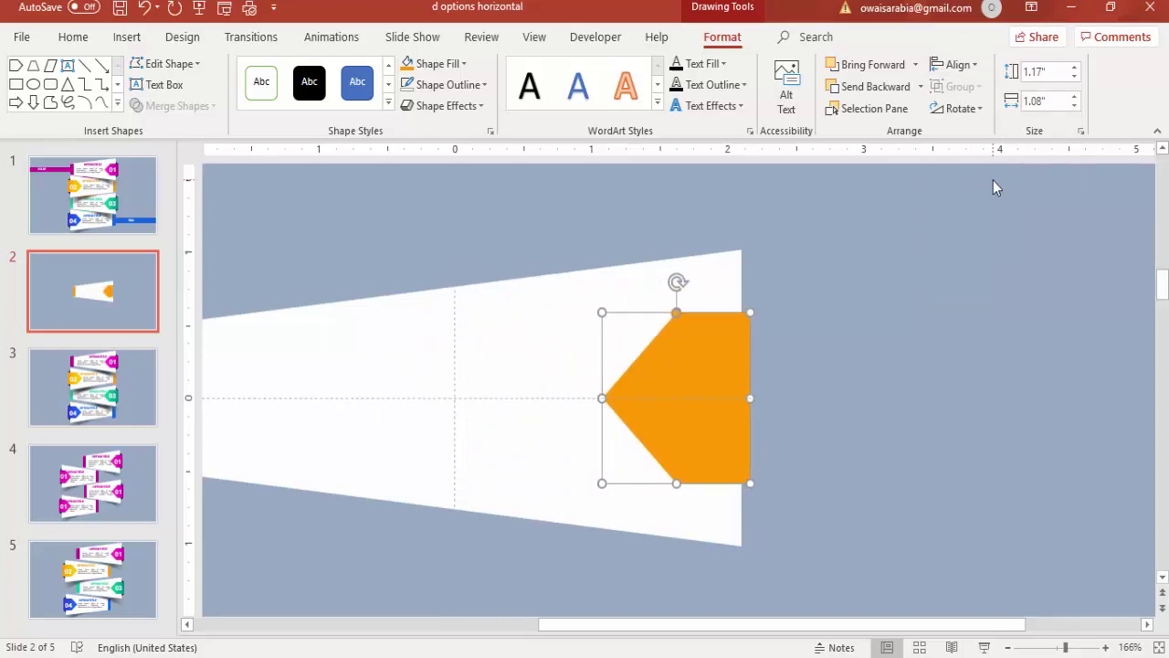
key(Right)
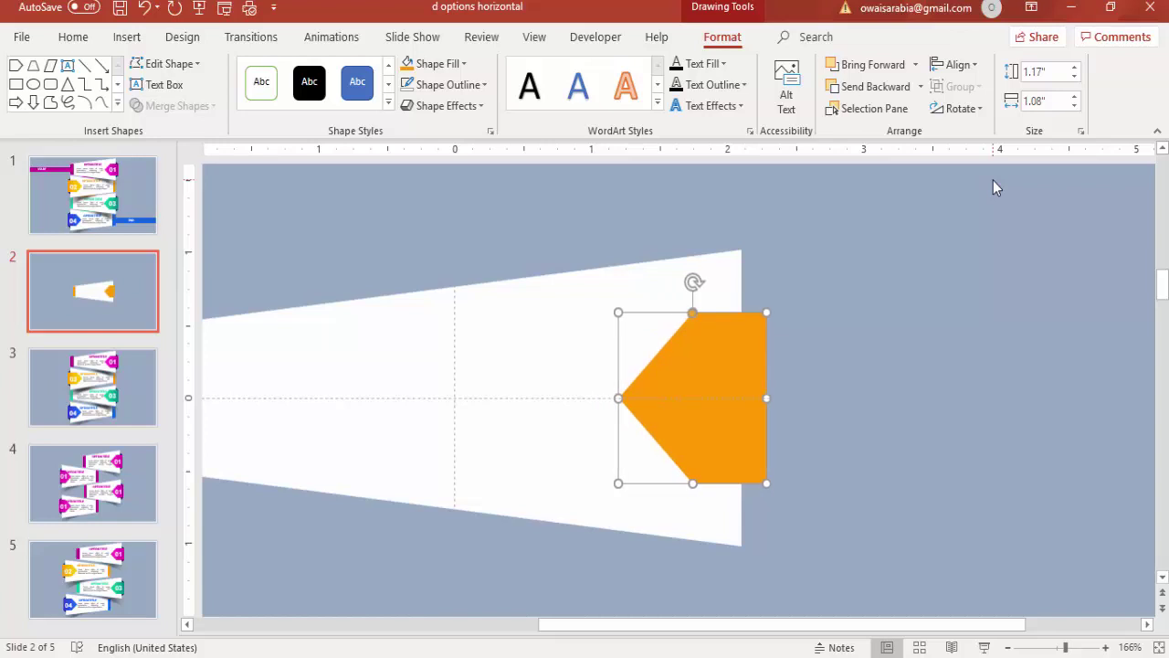
click(904, 231)
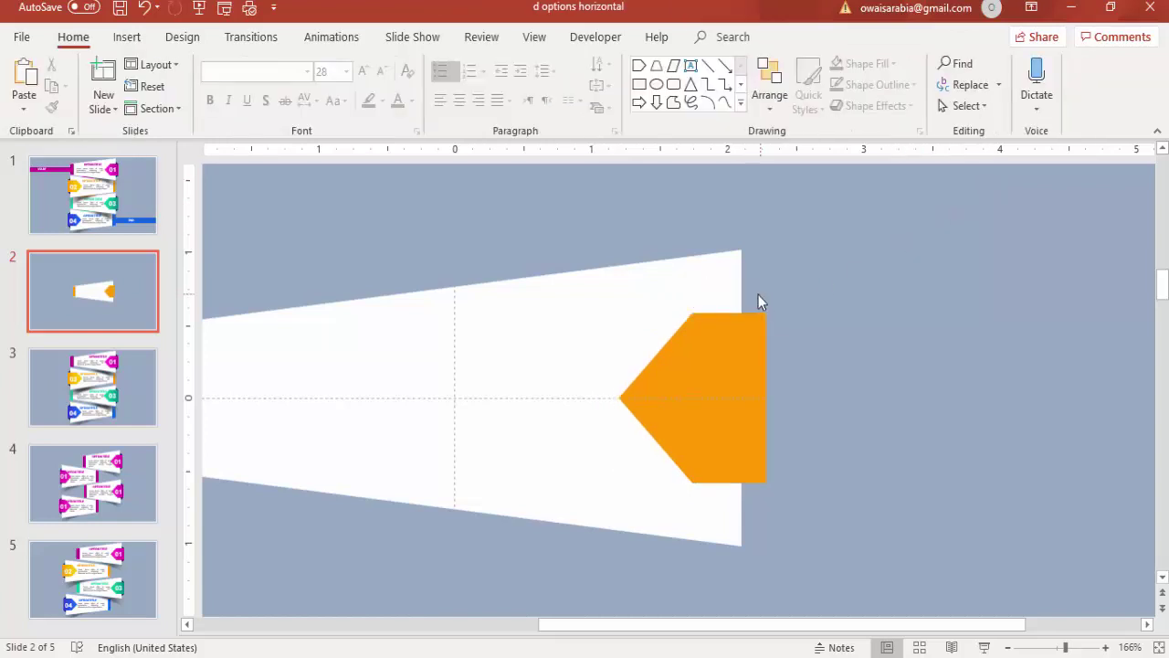
Draw a navy, outline-free right triangle at the orange tip's top corner, about 0.18 × 0.19 inches
click(127, 37)
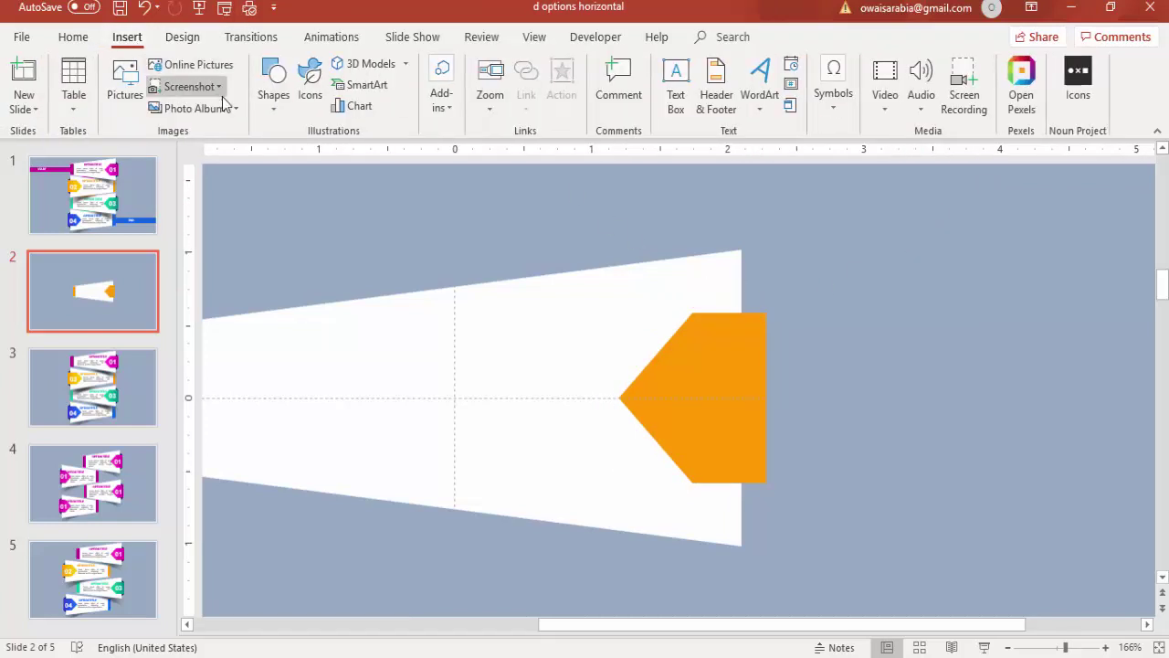
click(274, 100)
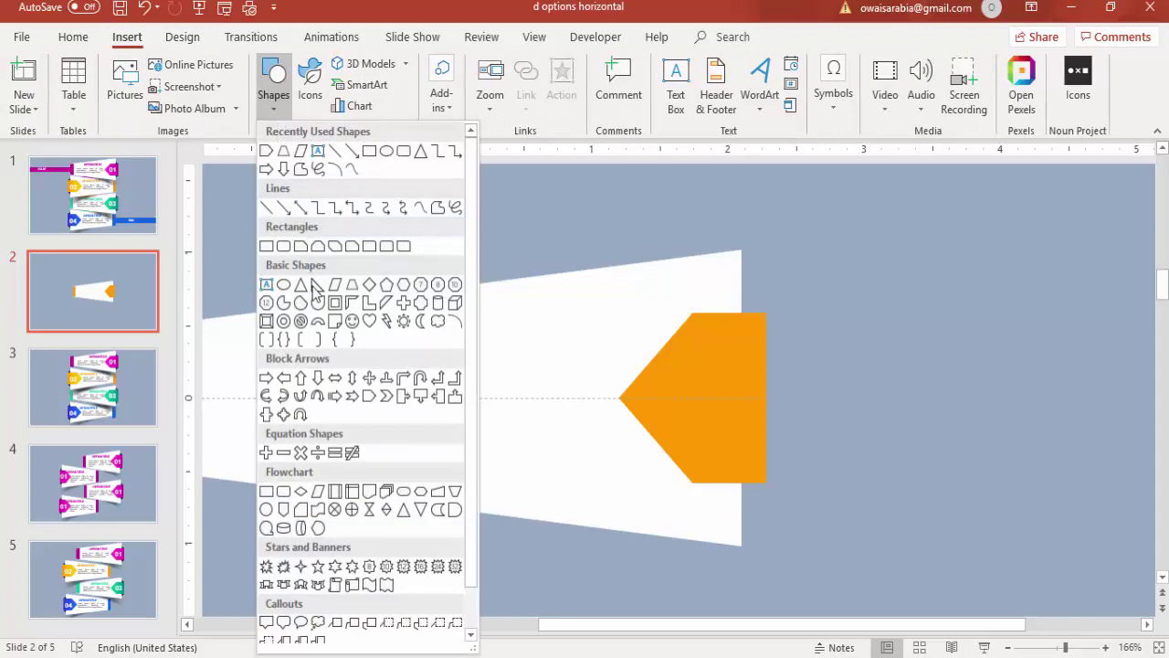
click(316, 286)
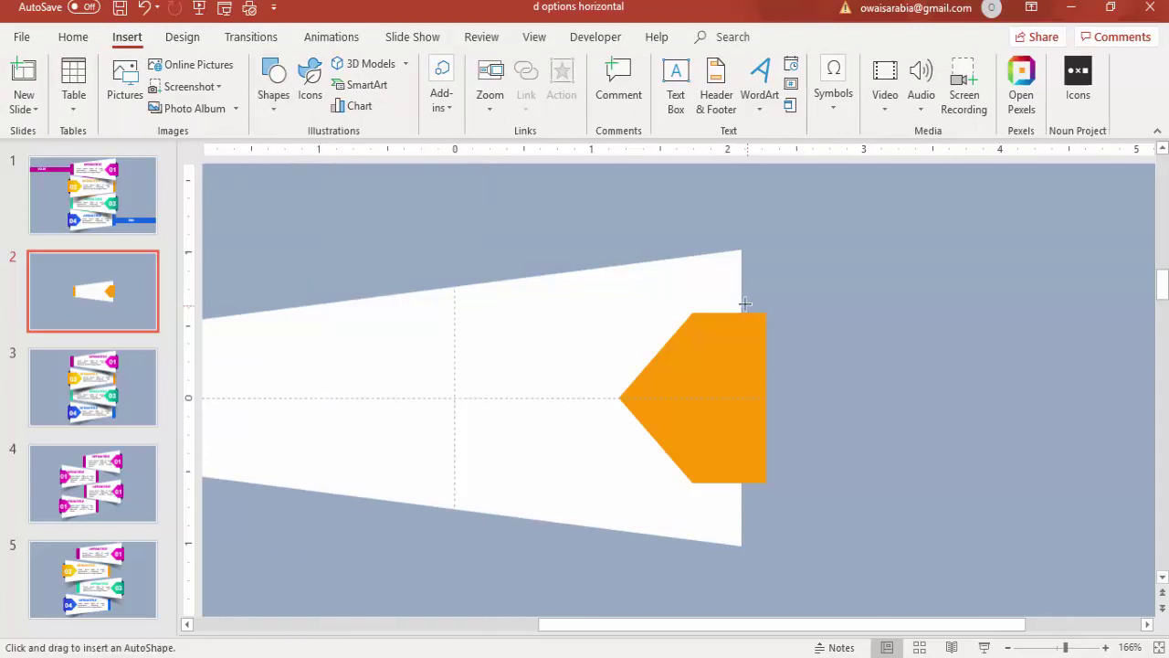
drag(736, 285, 785, 312)
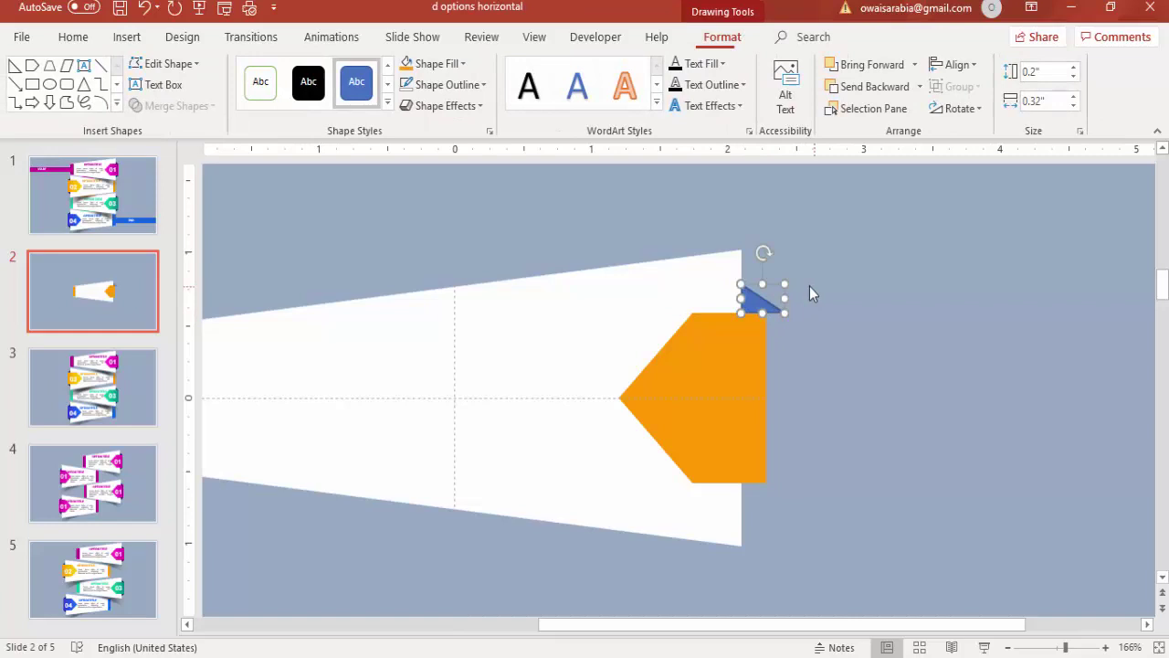
click(439, 63)
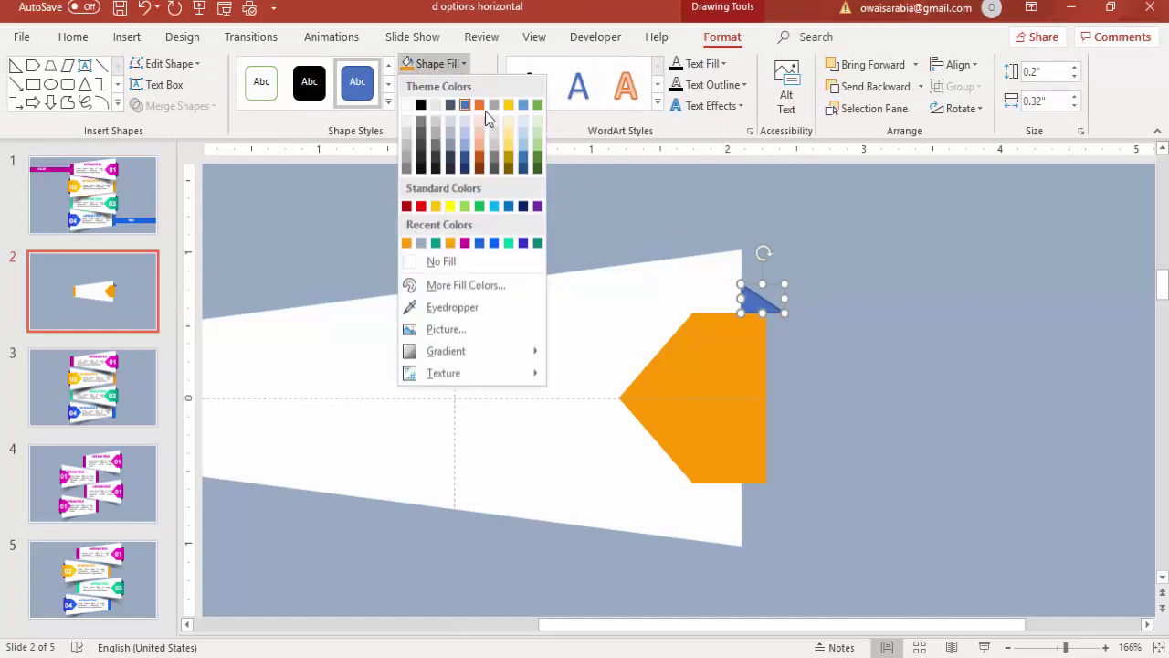
click(525, 206)
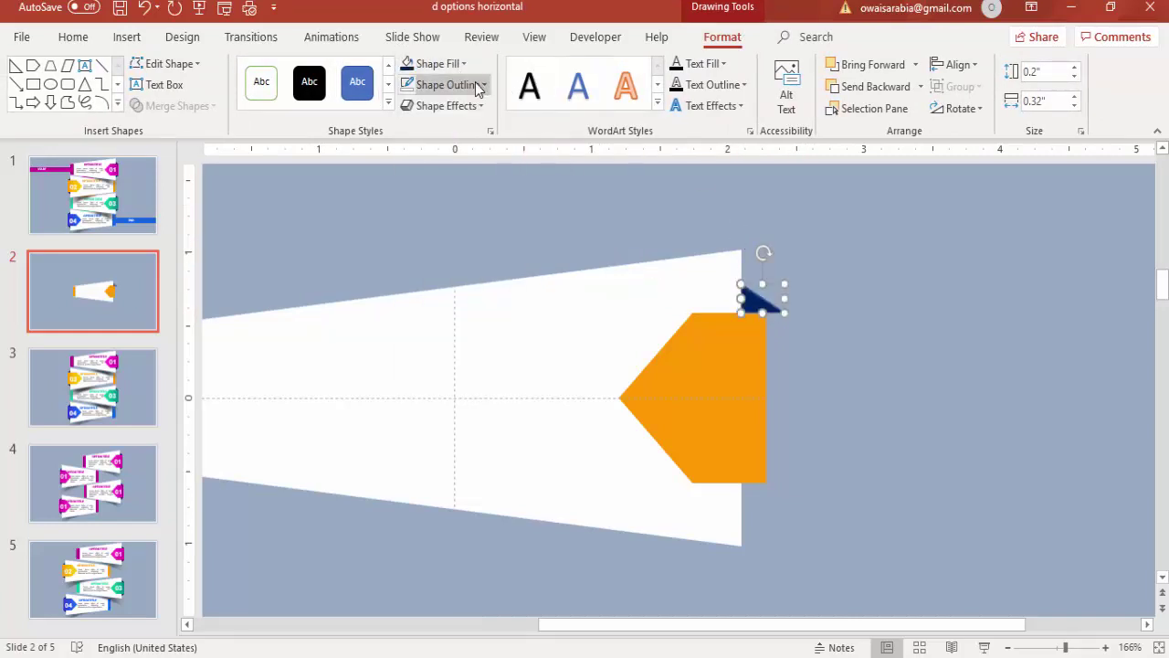
click(447, 84)
click(451, 282)
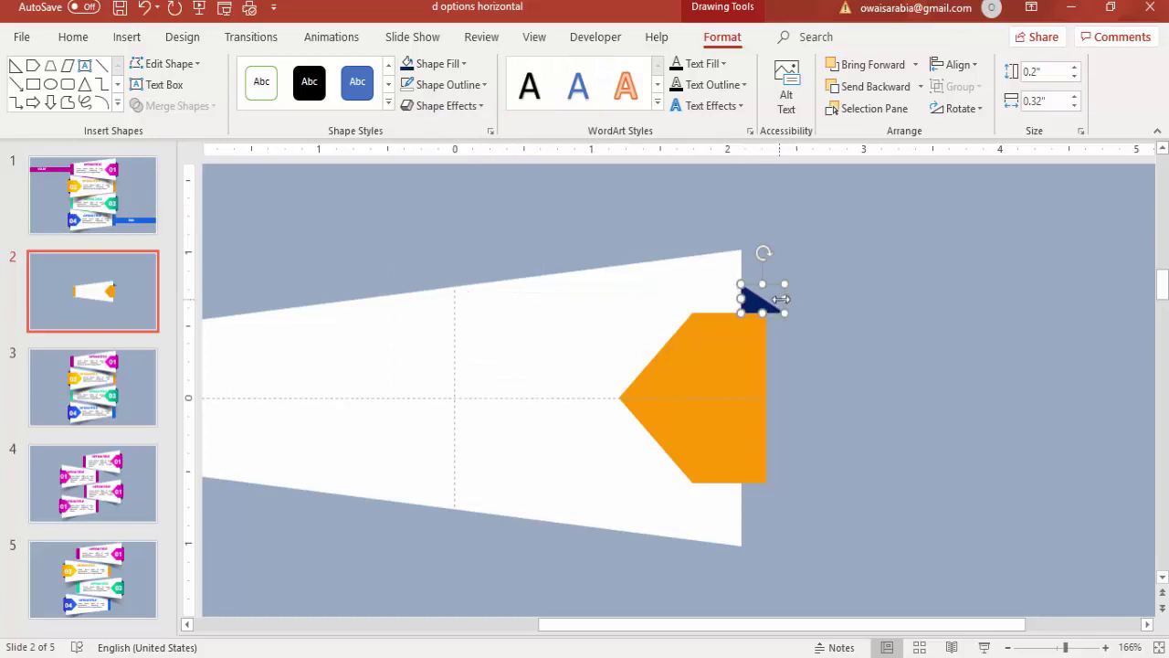
drag(782, 299, 764, 297)
Copy the triangle to the tip's bottom corner and flip it vertically
mouse_move(742, 286)
mouse_down()
mouse_move(766, 313)
mouse_move(768, 383)
mouse_move(746, 504)
mouse_up()
click(946, 110)
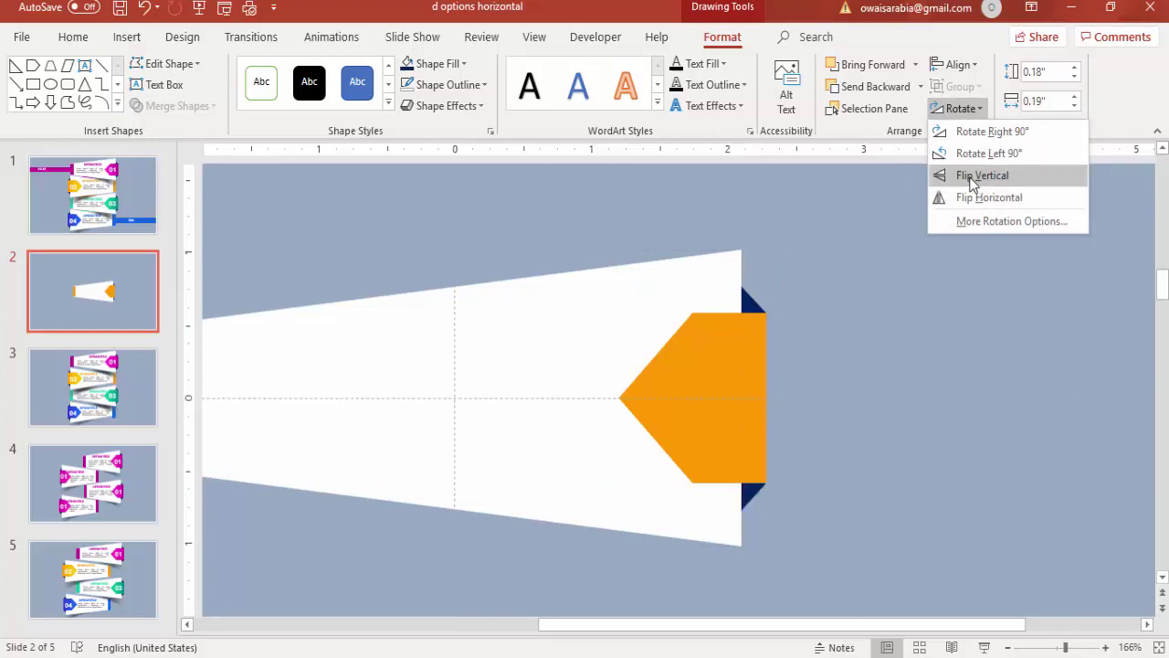
click(970, 178)
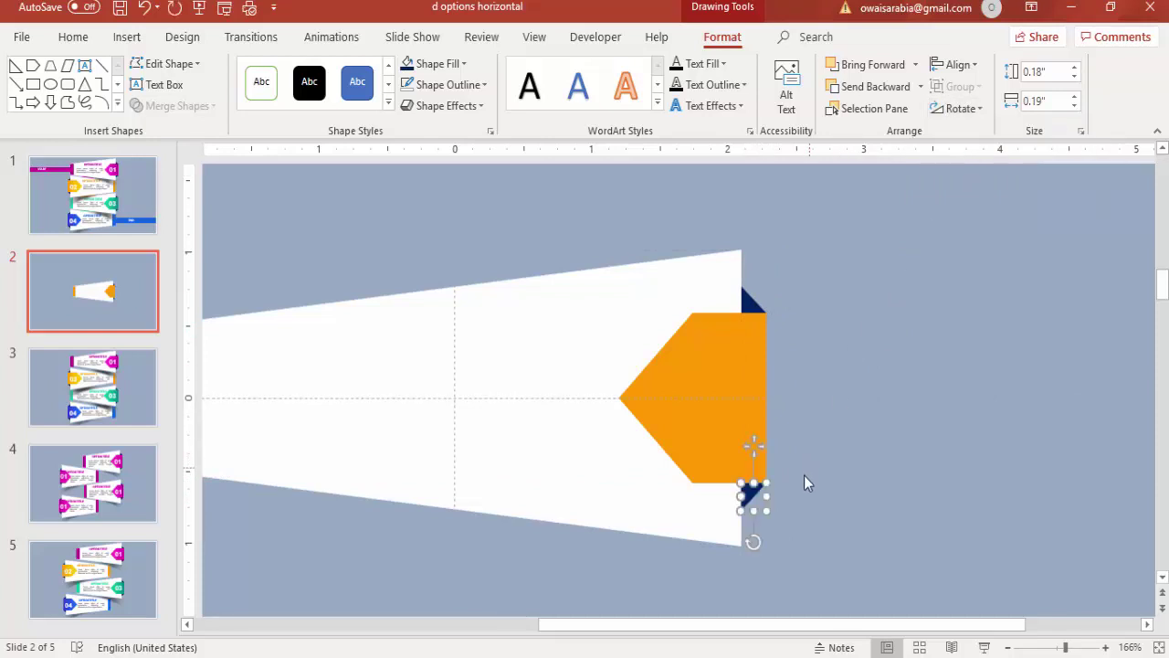
click(809, 407)
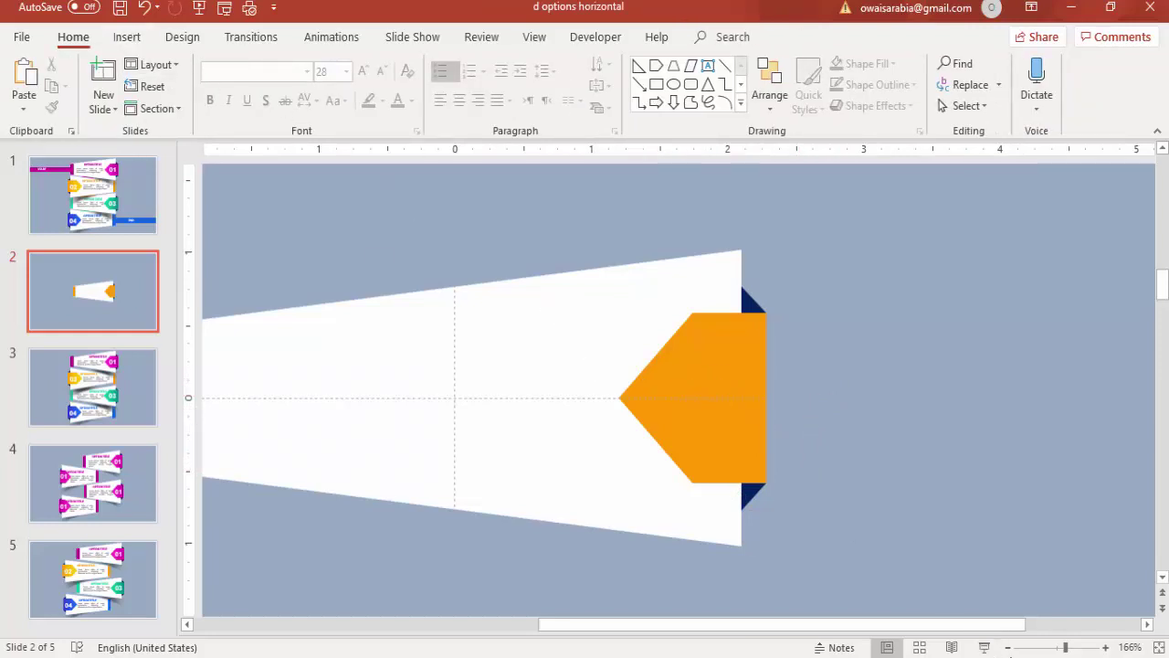
Select the white trapezoid inside the grouped tab and Ctrl-drag a copy above the tab
click(1009, 647)
click(1009, 647)
click(1008, 646)
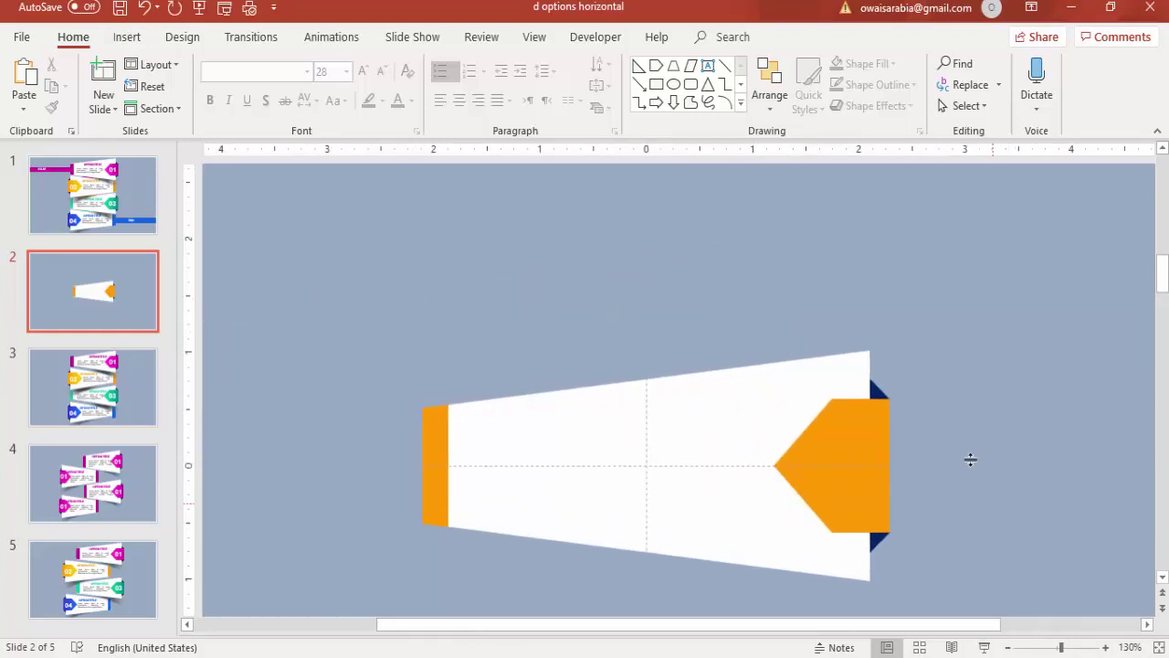
click(700, 393)
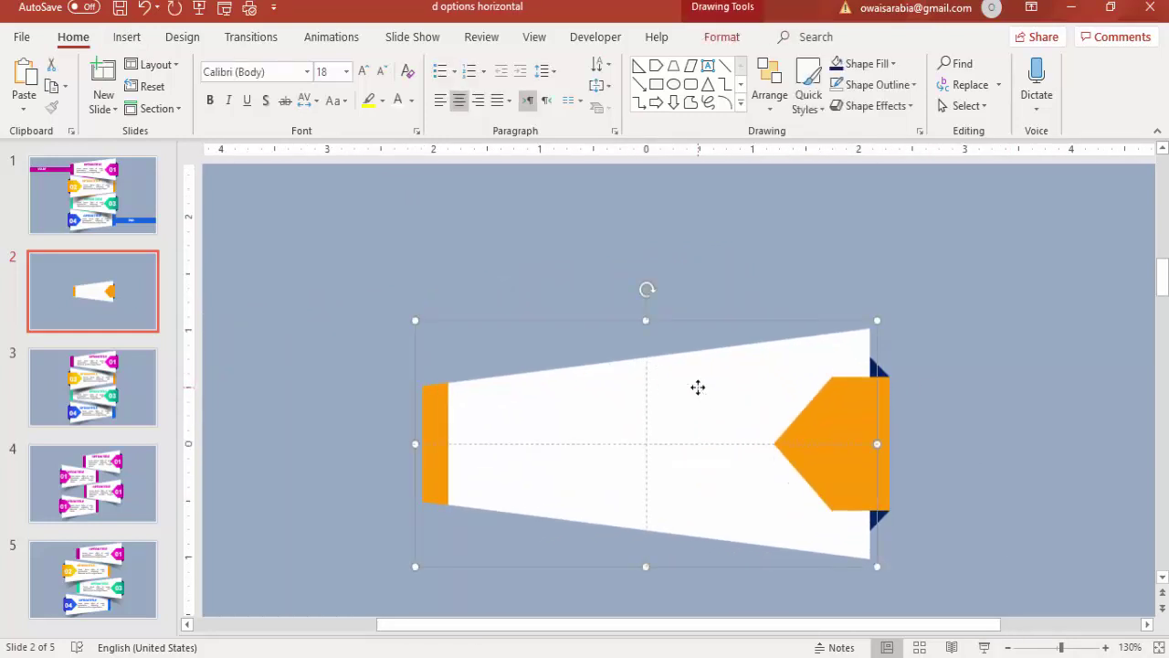
click(698, 388)
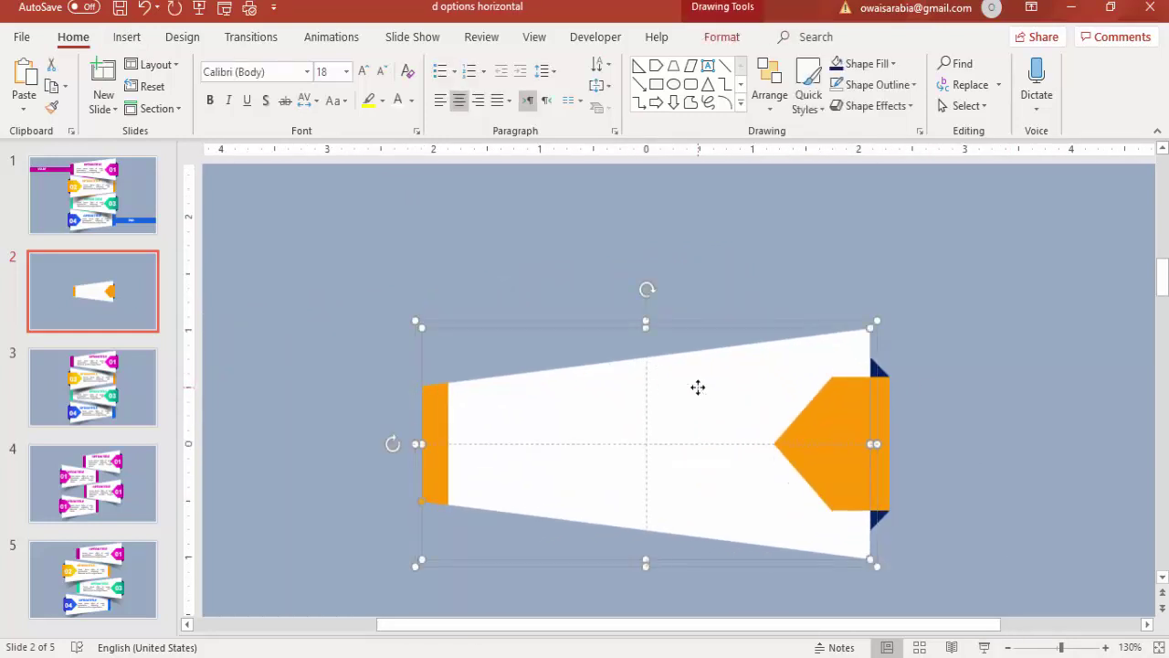
click(540, 272)
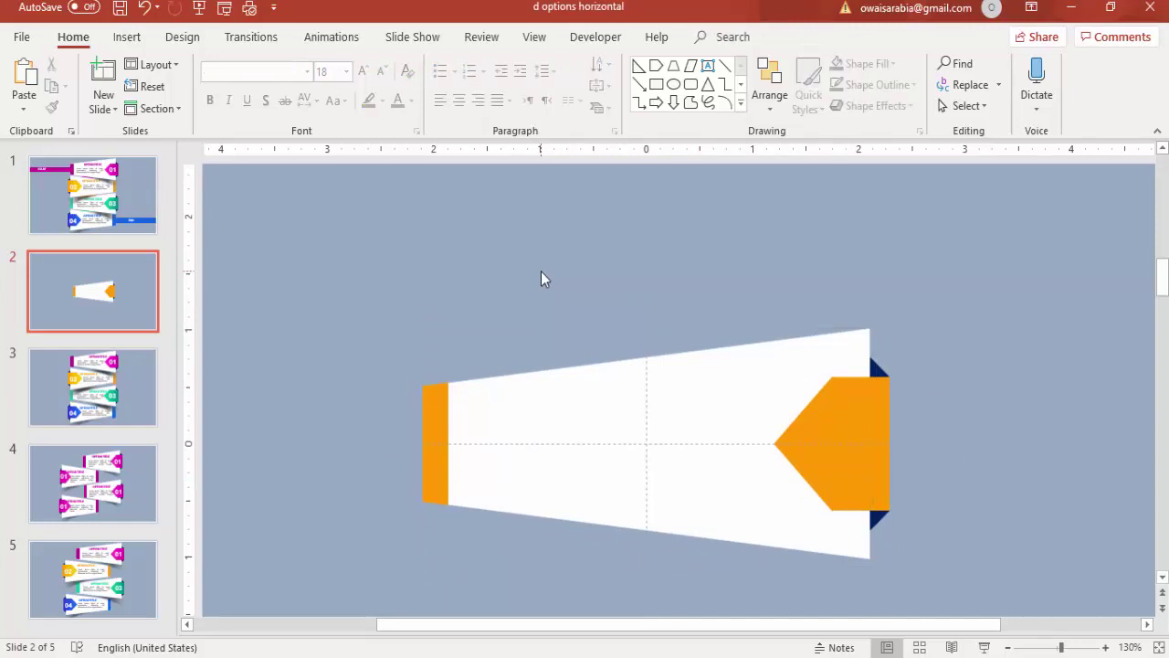
drag(707, 402, 586, 387)
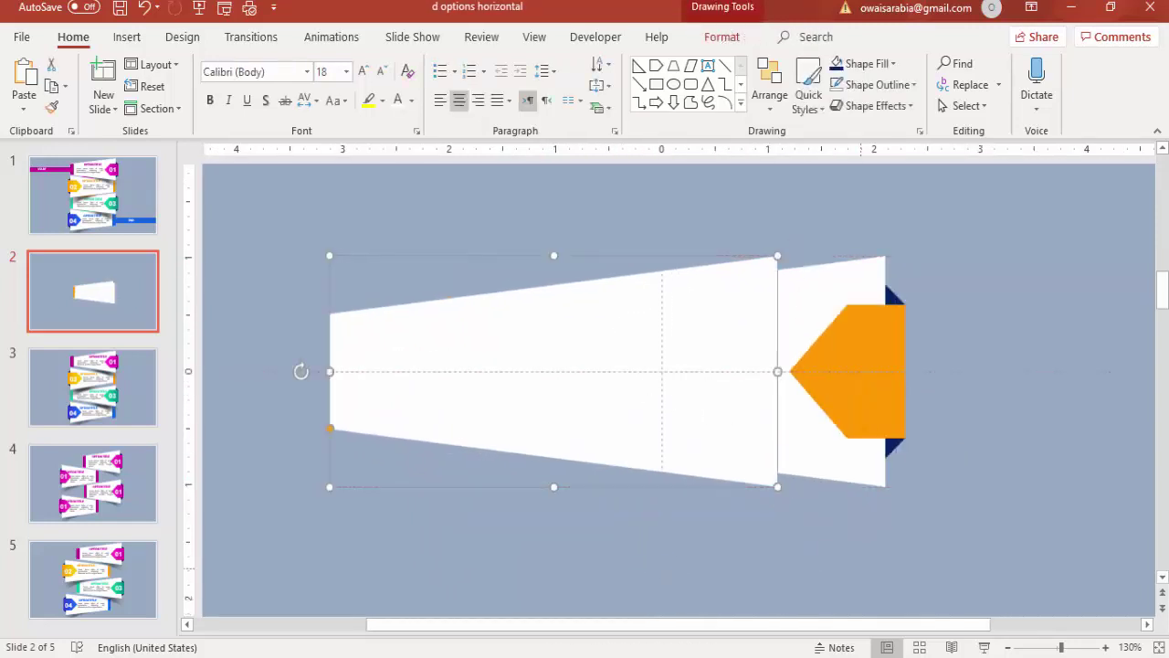
click(1008, 647)
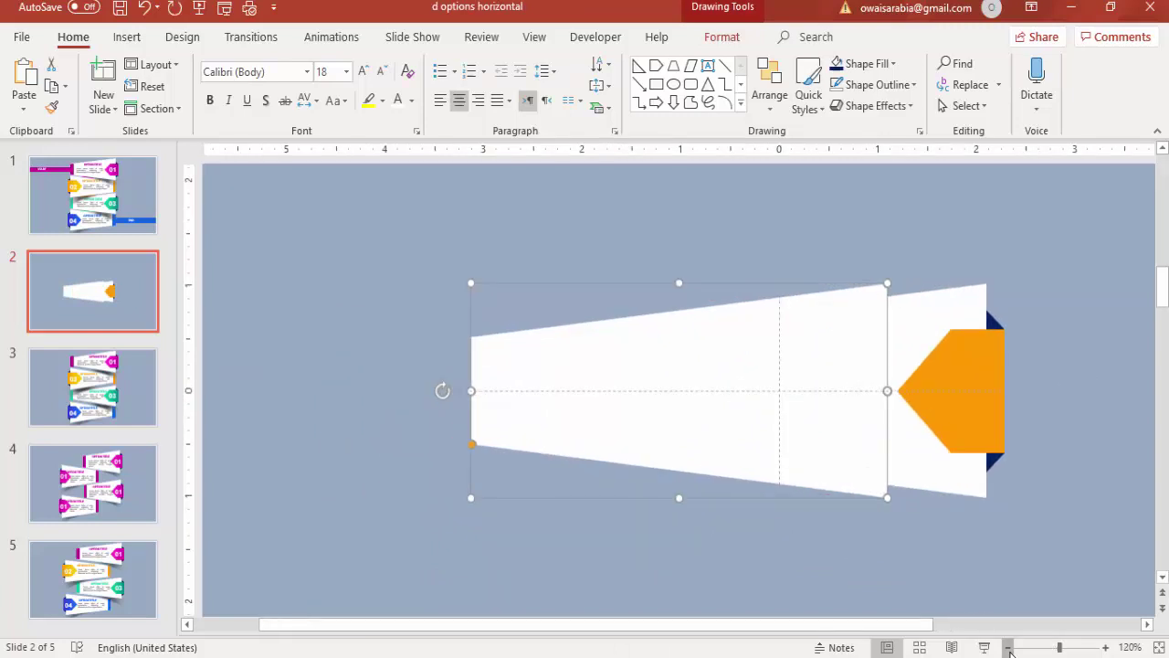
click(1008, 647)
click(1008, 647)
click(1007, 646)
click(1008, 646)
click(1007, 646)
drag(639, 393, 673, 256)
Give the copied trapezoid a Path gradient fill and delete its 74% middle stop
right_click(675, 256)
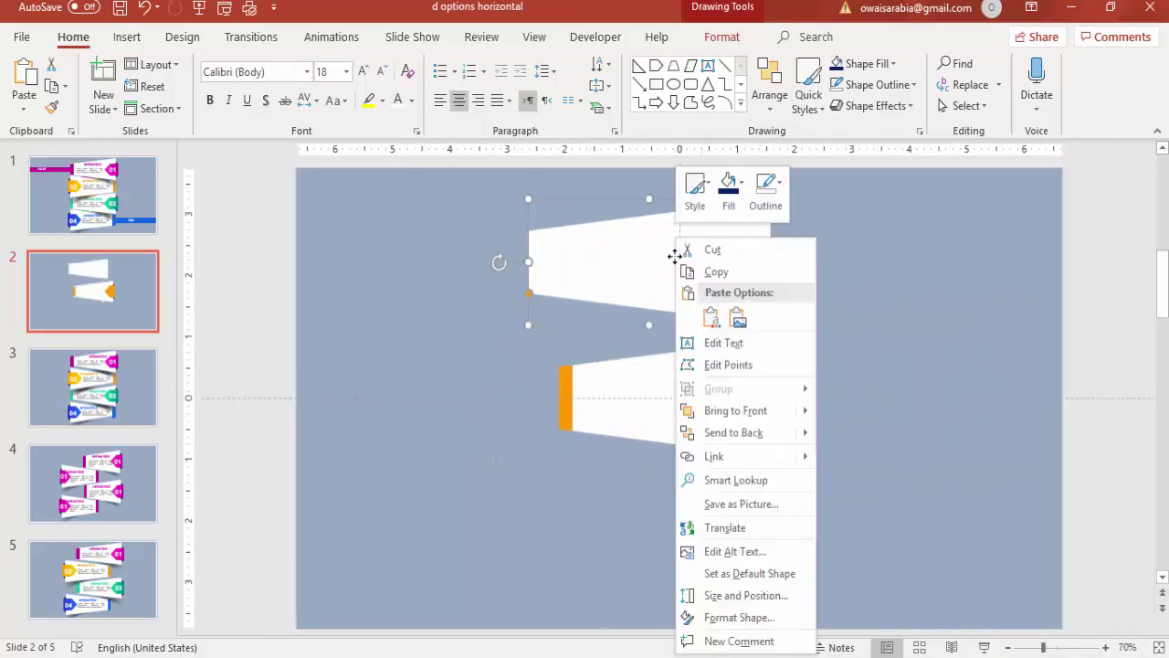
click(779, 620)
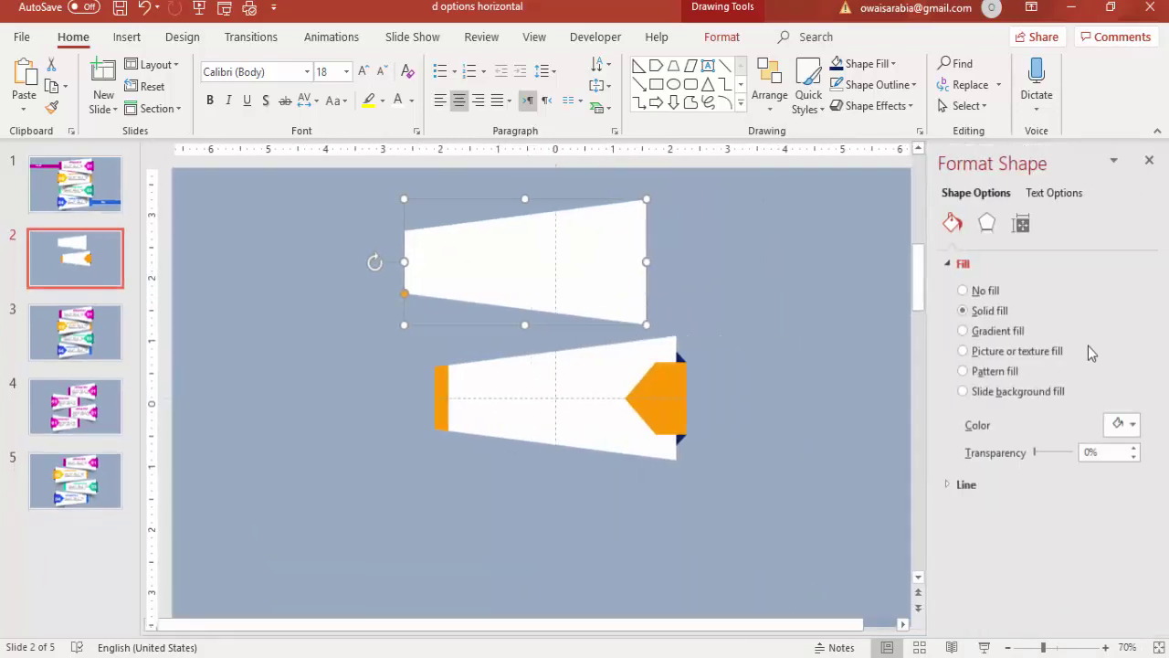
click(1010, 332)
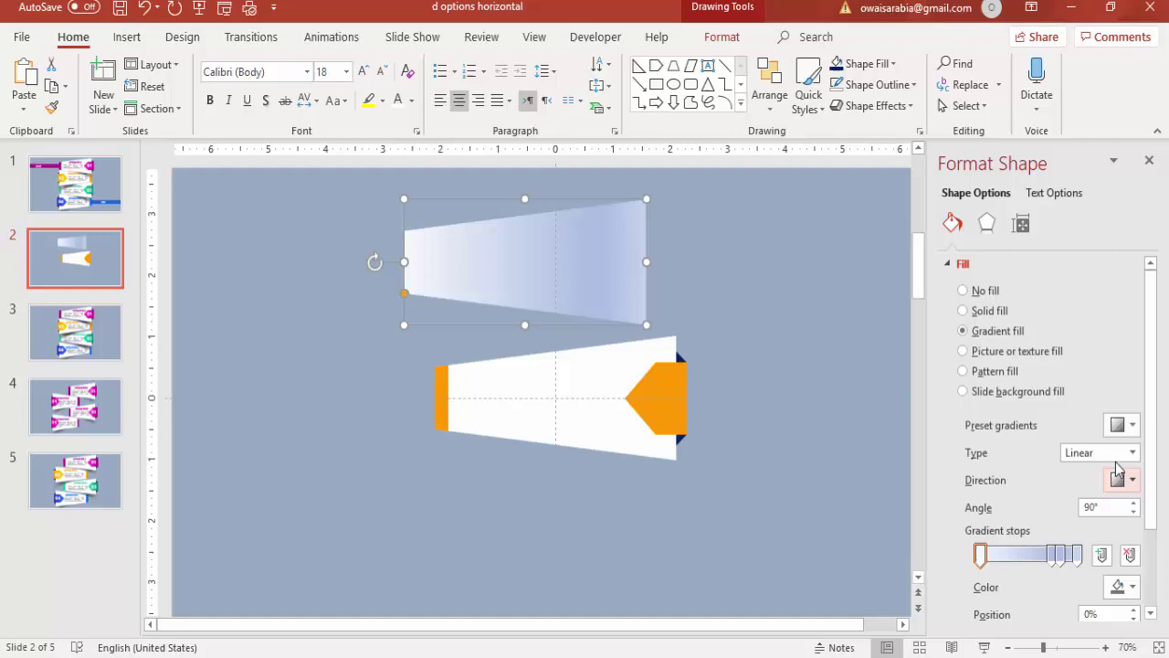
click(1102, 453)
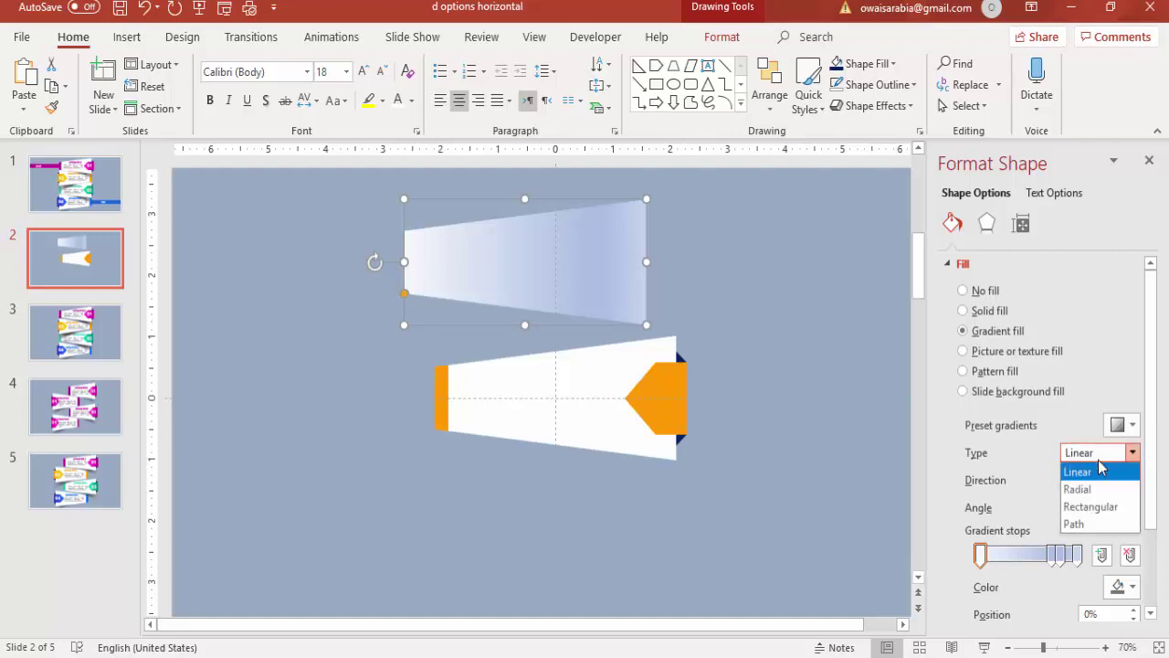
click(1076, 524)
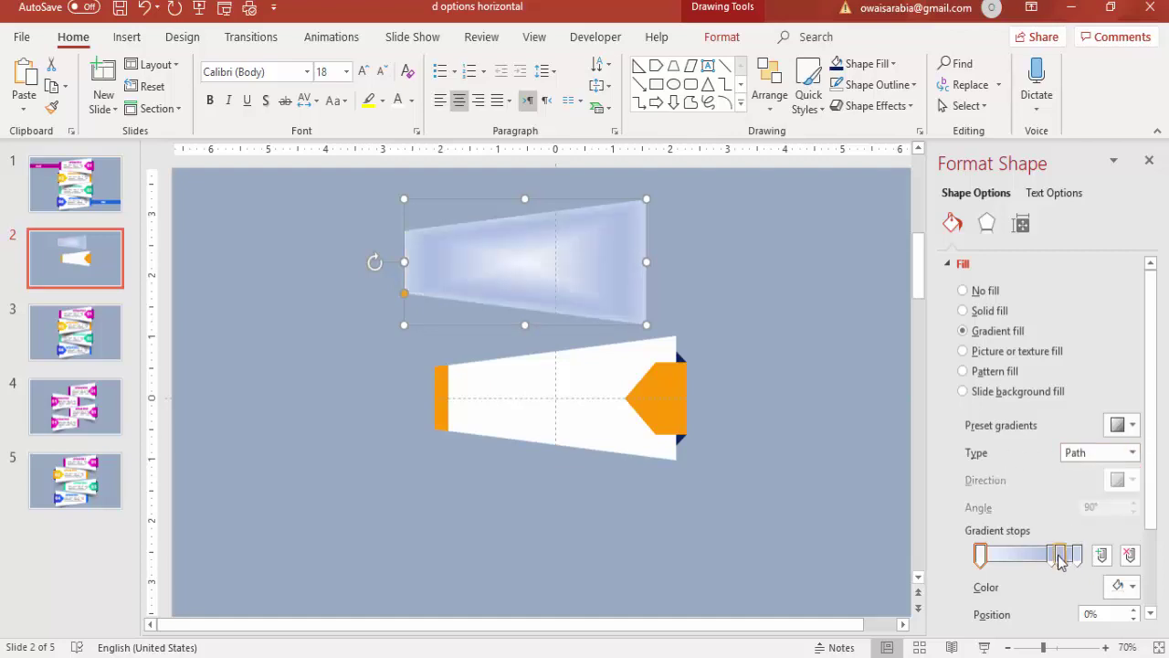
click(1059, 556)
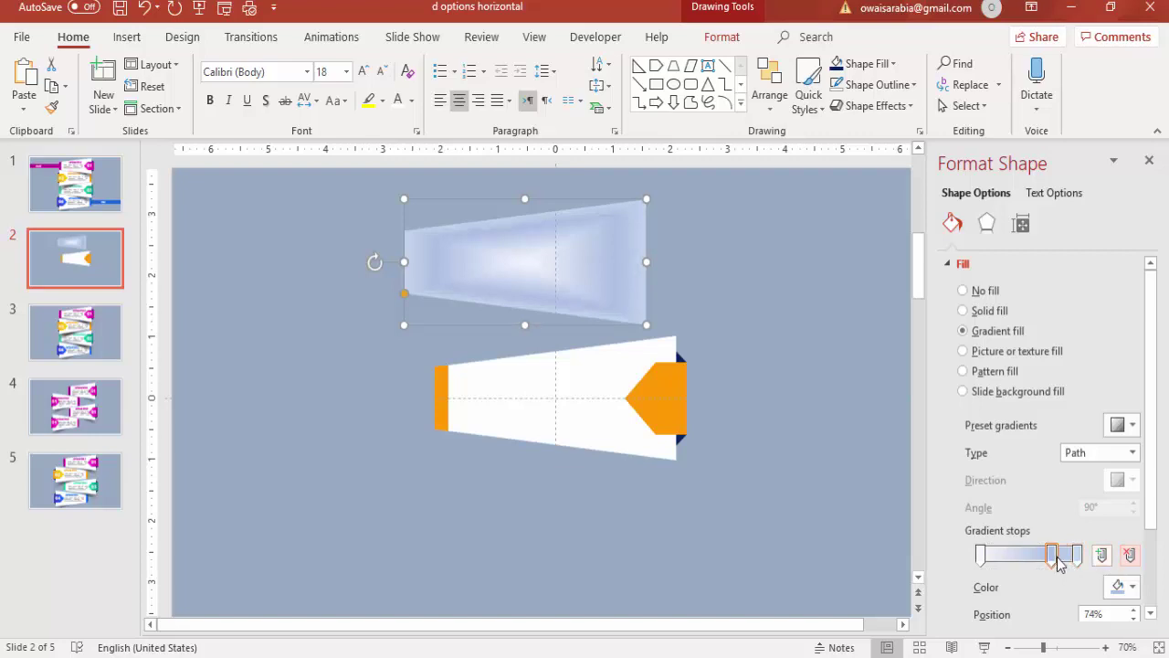
click(1130, 554)
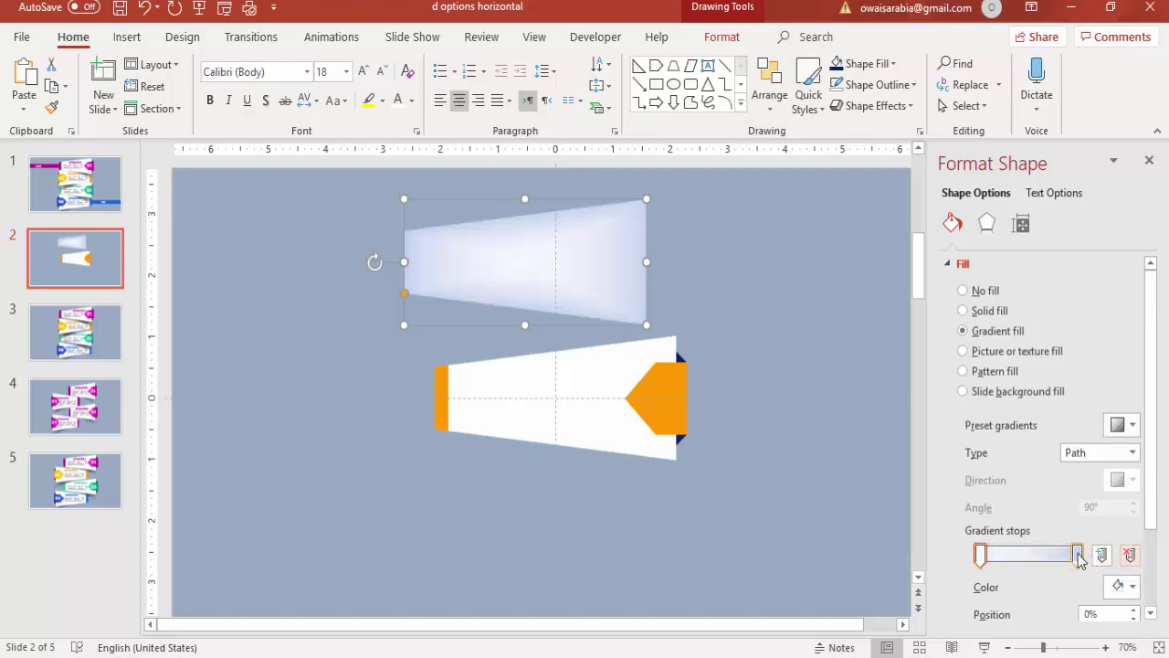
click(1078, 554)
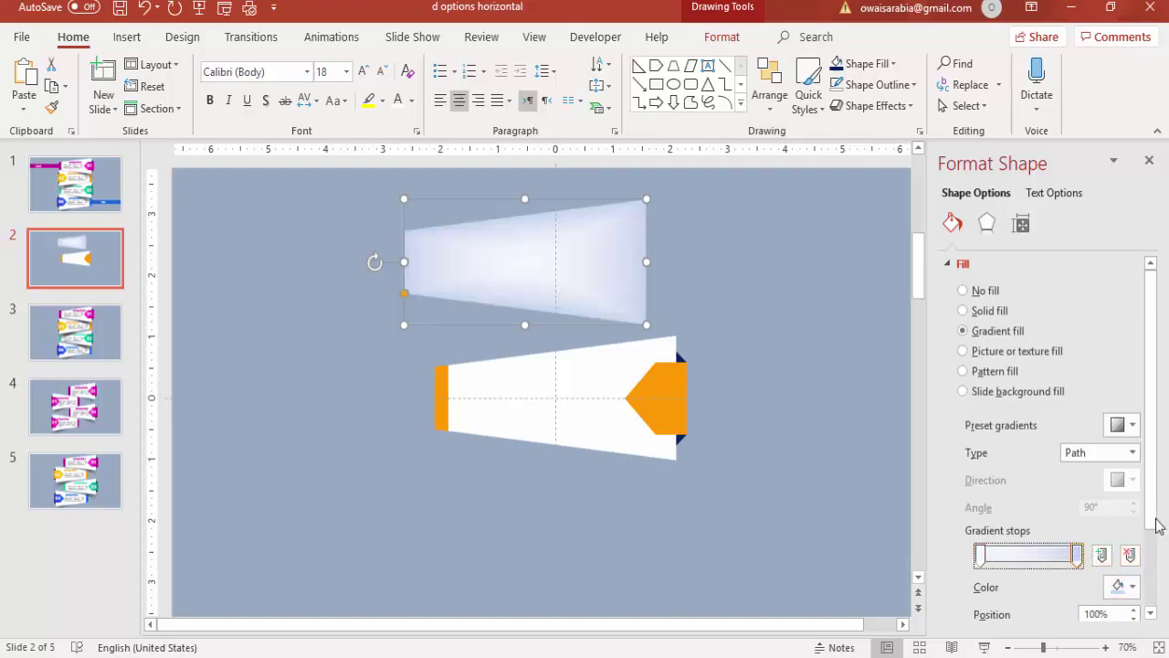
drag(1155, 525, 1155, 573)
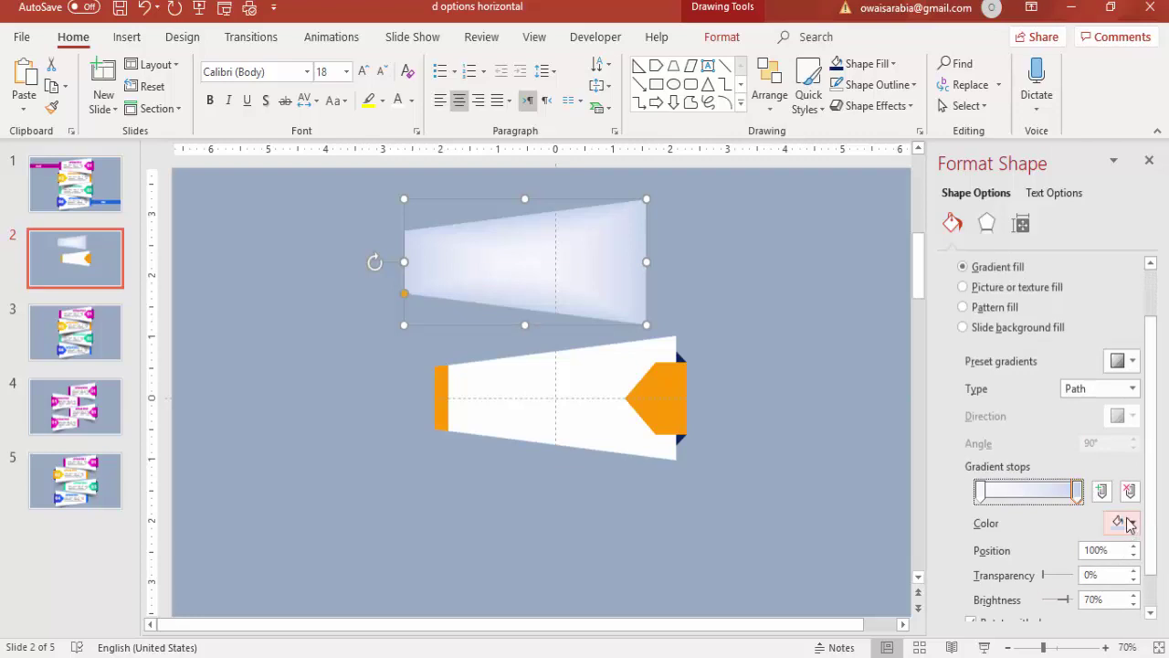
Set the outer gradient stop to light grey and the centre stop to black
click(1130, 523)
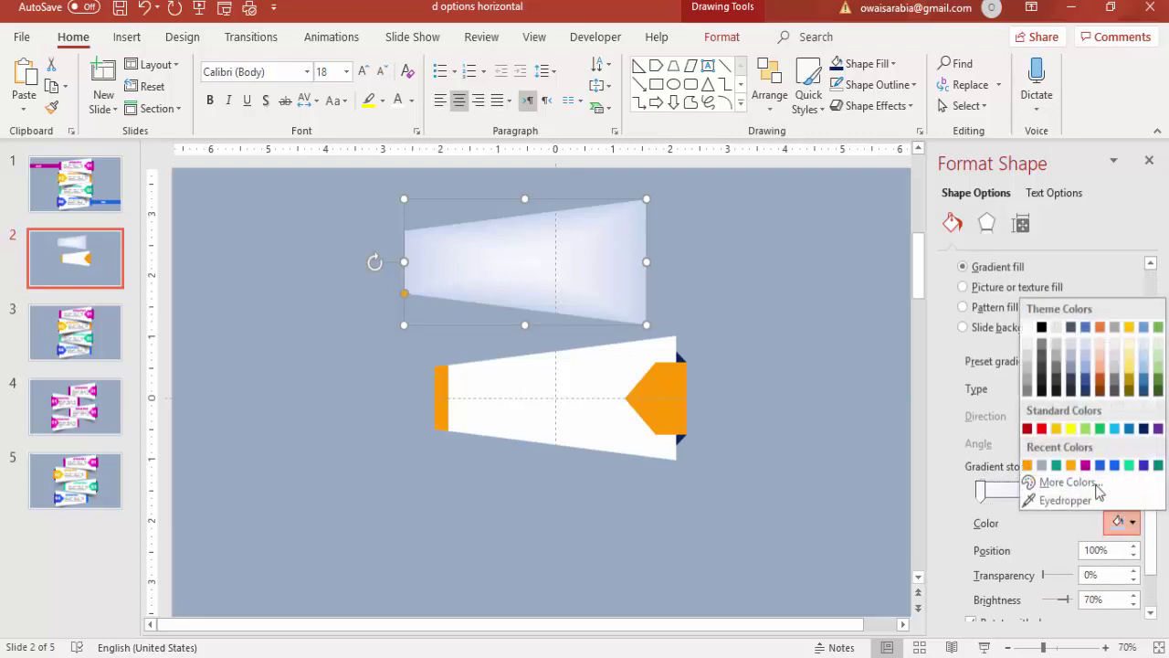
click(1041, 465)
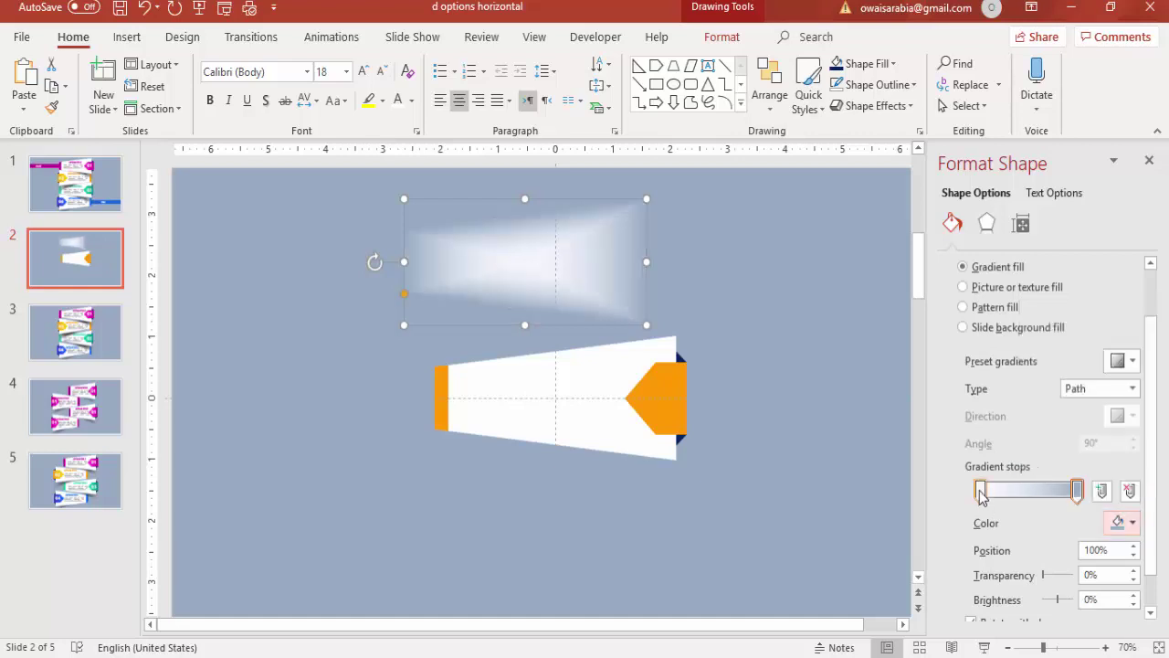
click(980, 492)
click(1130, 524)
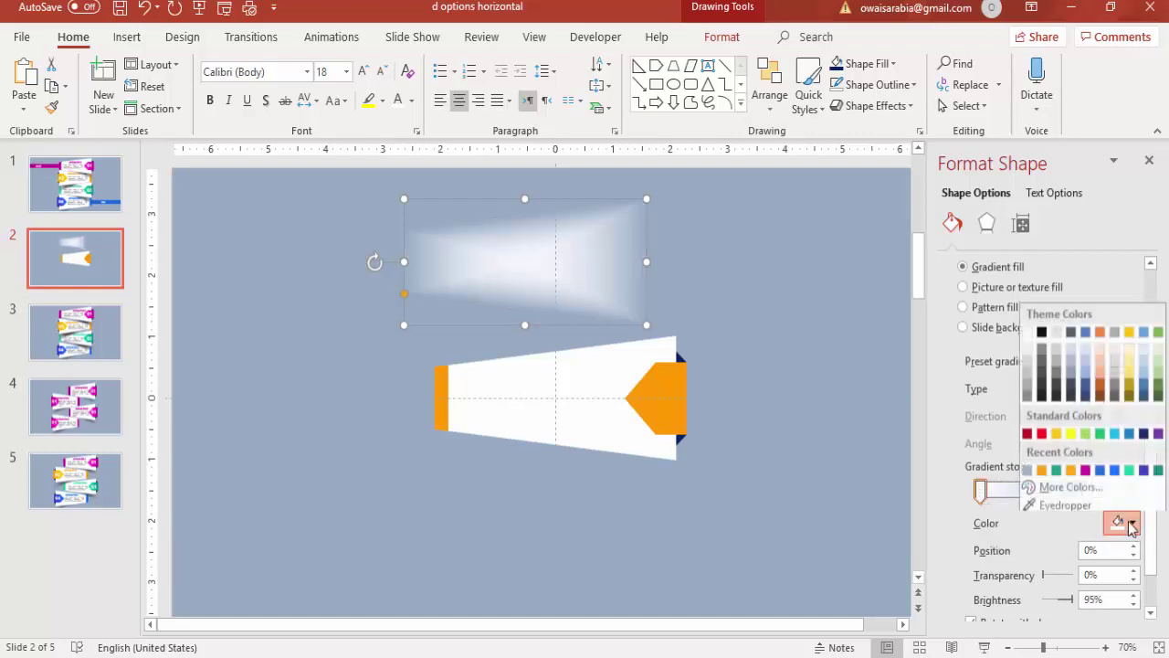
click(1042, 328)
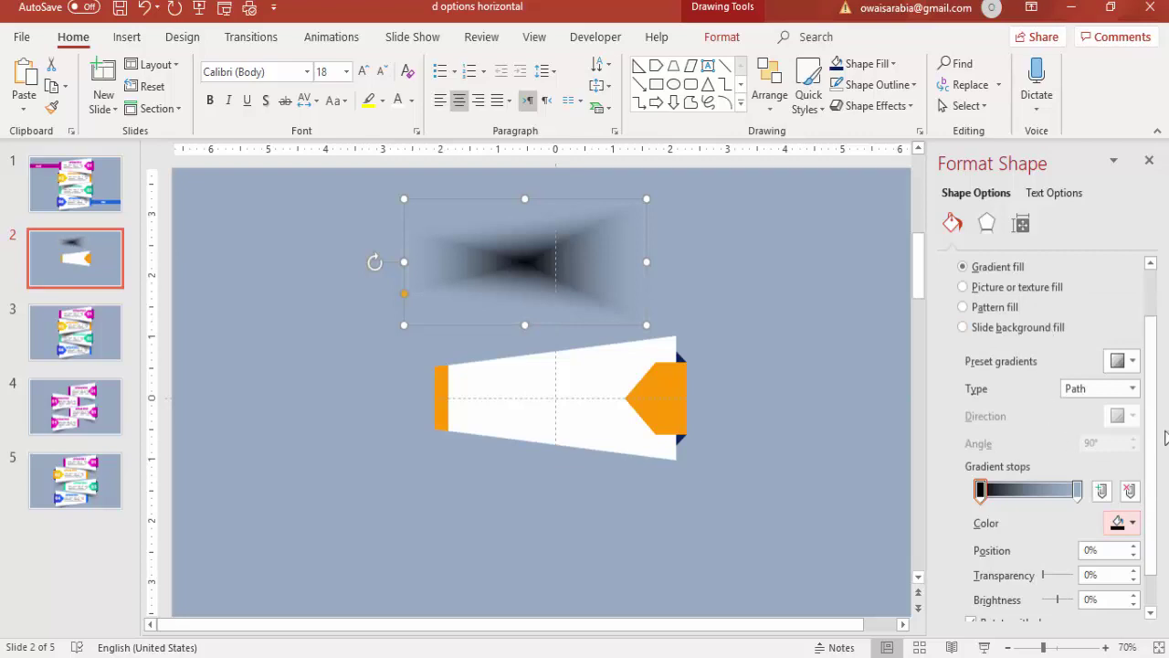
Make the outer stop fully transparent and the black centre stop about 21% transparent
scroll(1153, 438, down, 2)
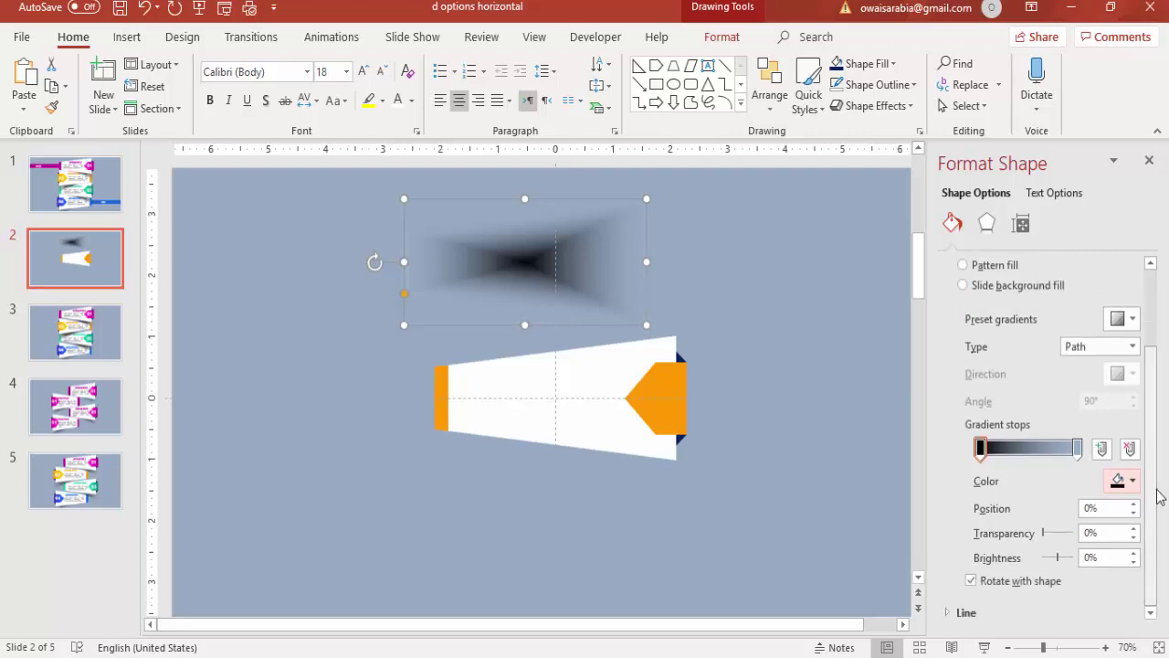
click(1081, 452)
drag(1057, 541, 1106, 548)
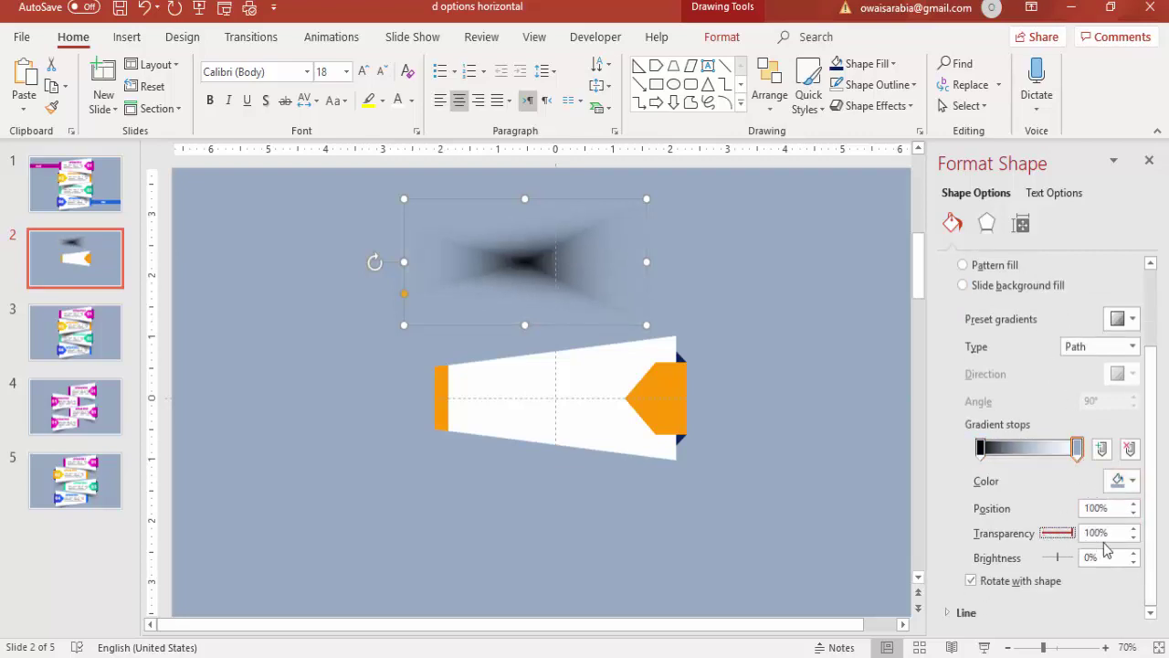
click(981, 449)
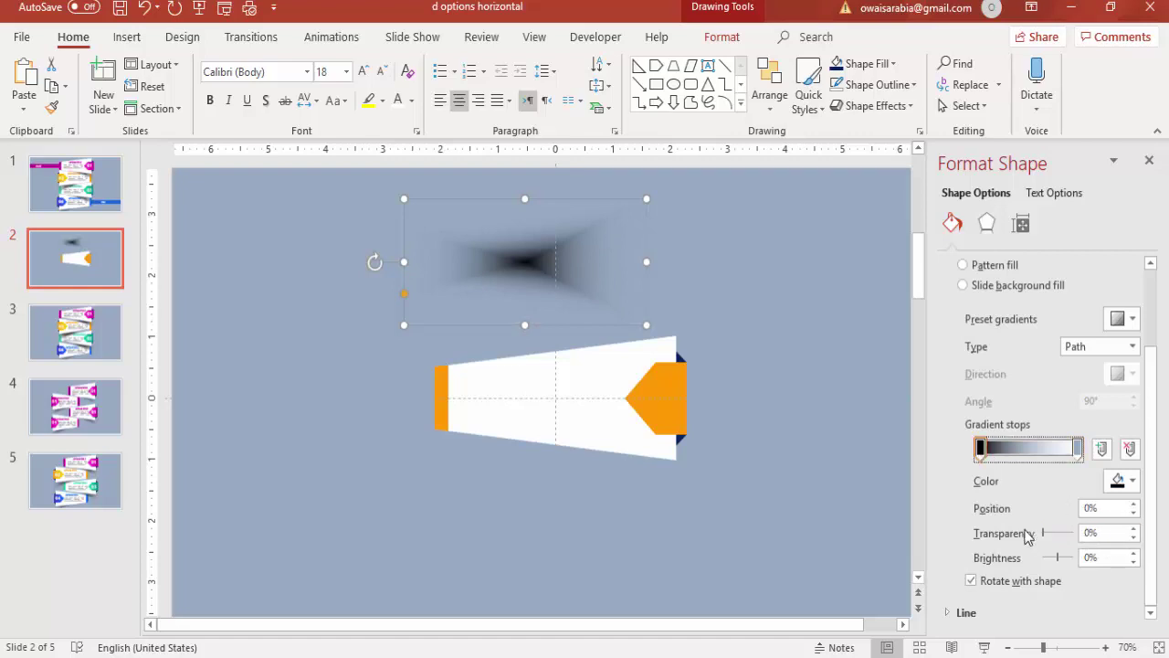
drag(1045, 539, 1050, 537)
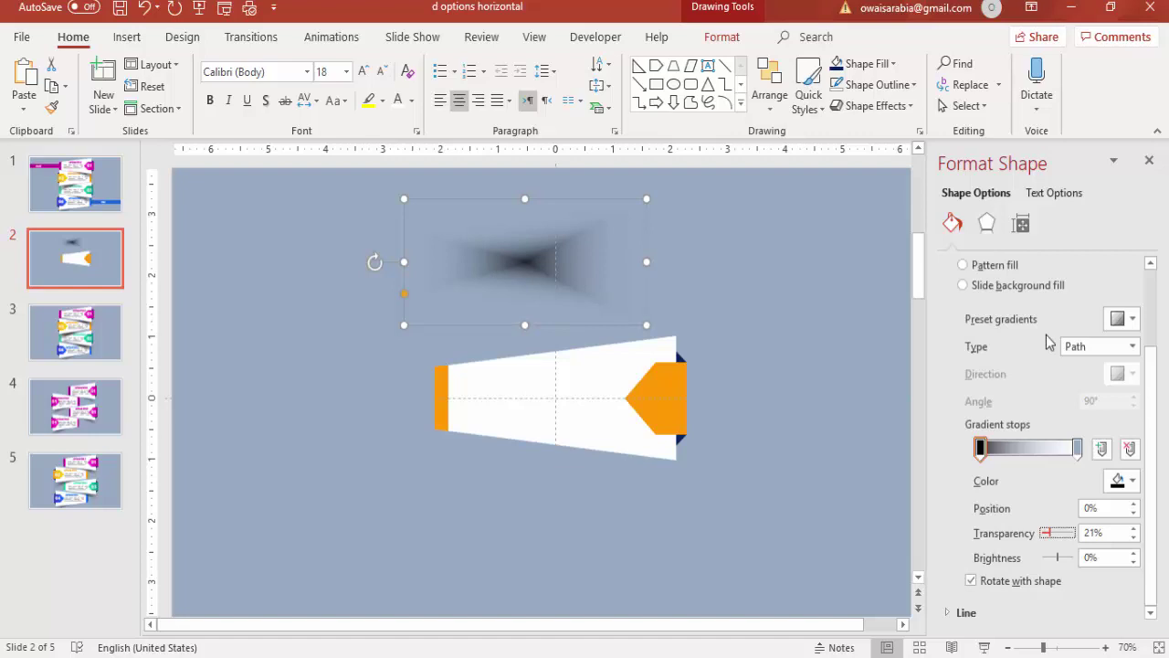
Give the shadow 8 pt soft edges, then flatten and tilt it beneath the tab's lower edge
click(987, 224)
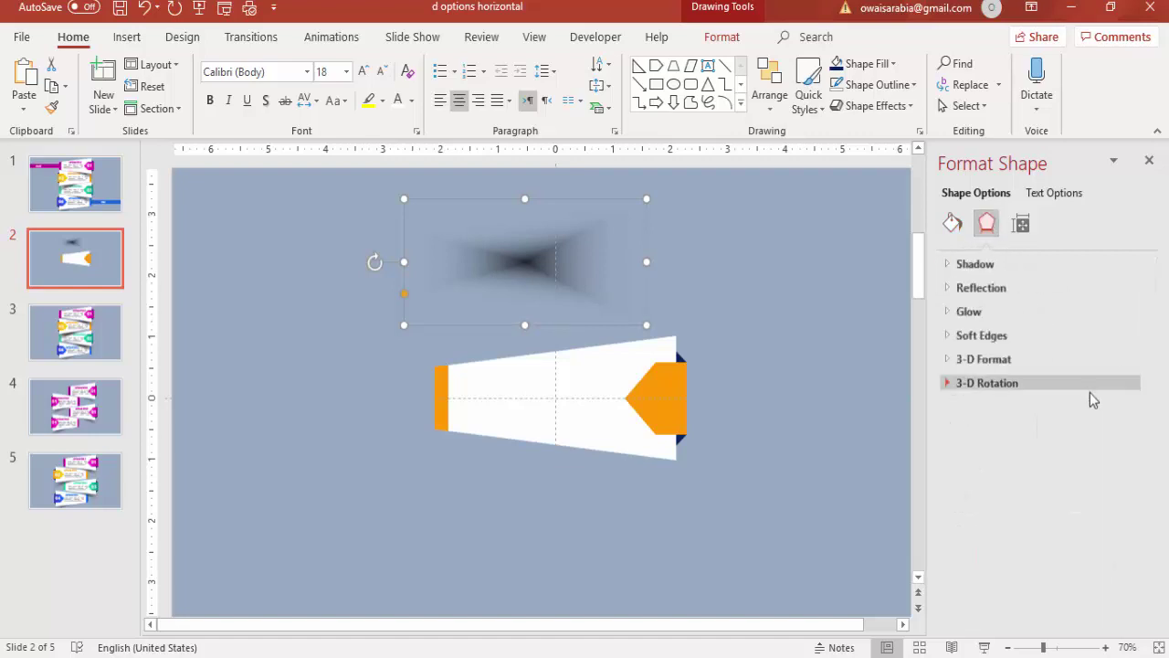
click(1040, 338)
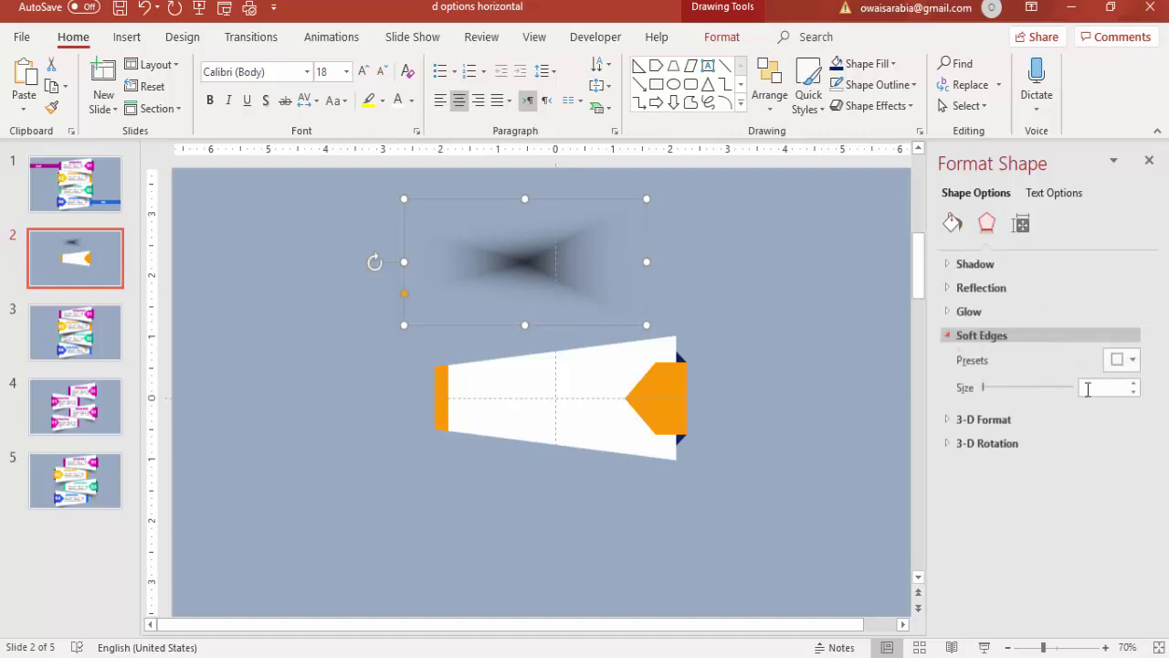
click(1134, 385)
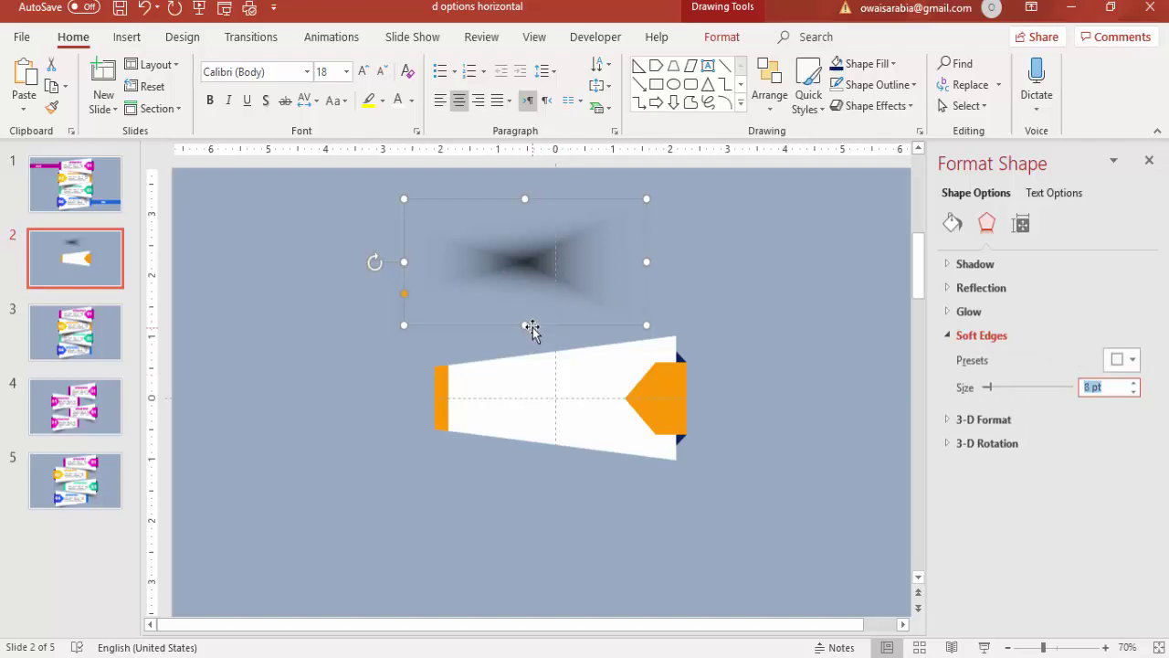
drag(528, 325, 632, 431)
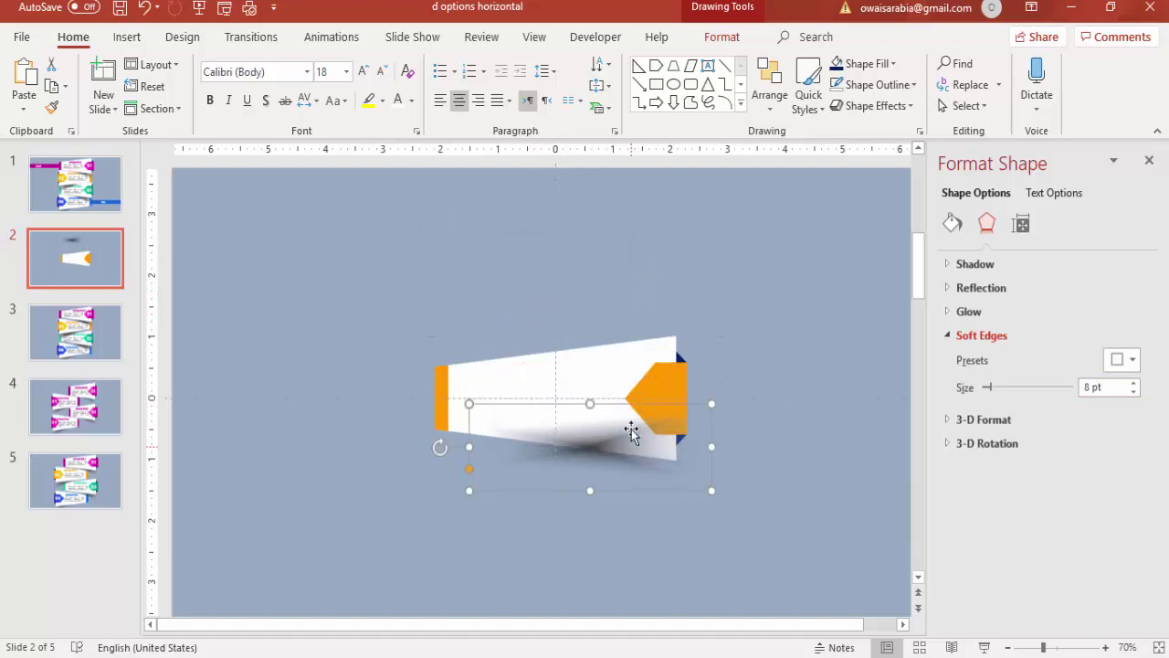
drag(442, 444, 442, 423)
drag(610, 466, 601, 462)
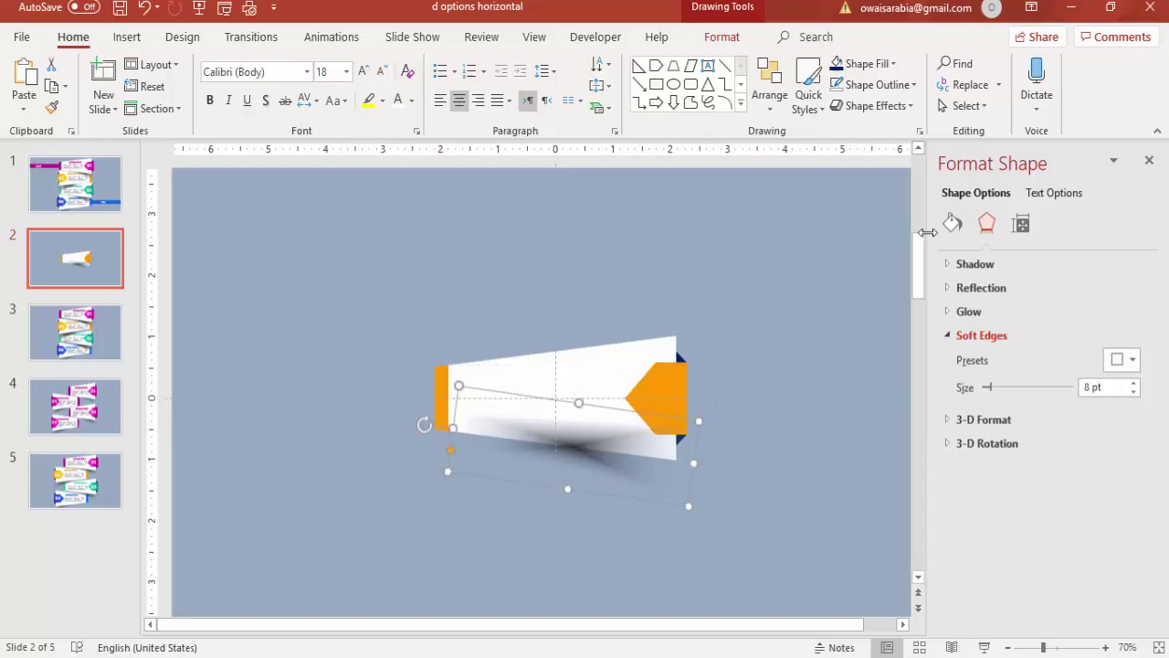
Move the dark stop to 15%, set 60% transparency, and send the shadow behind the tab
click(953, 225)
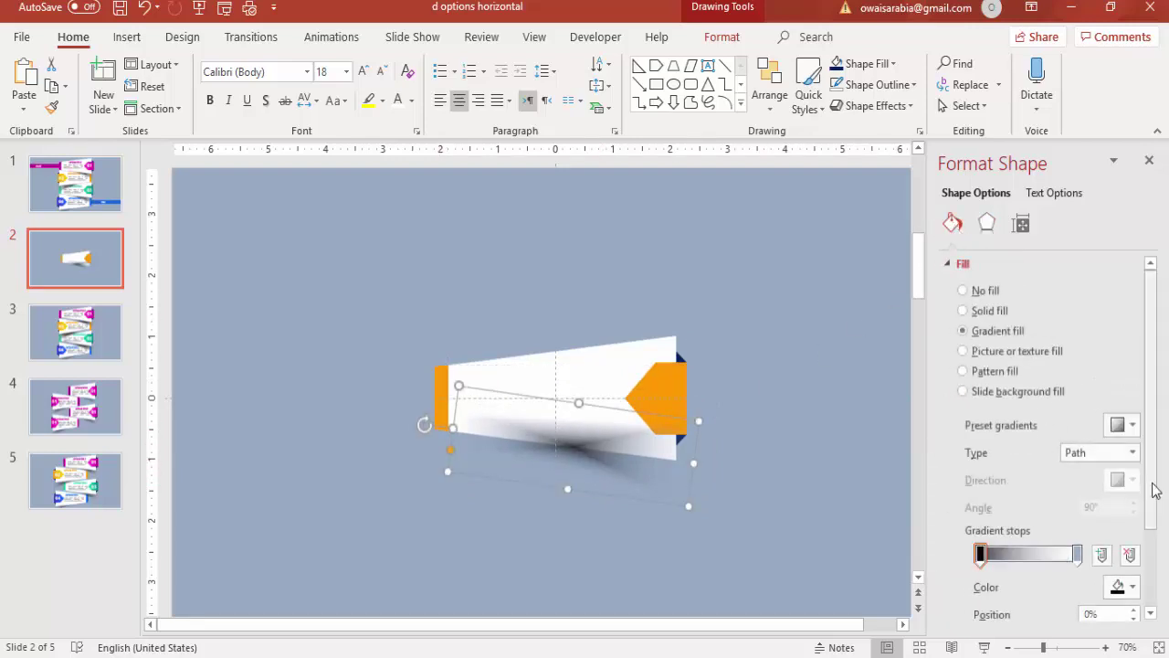
scroll(1005, 489, down, 2)
drag(982, 491, 994, 490)
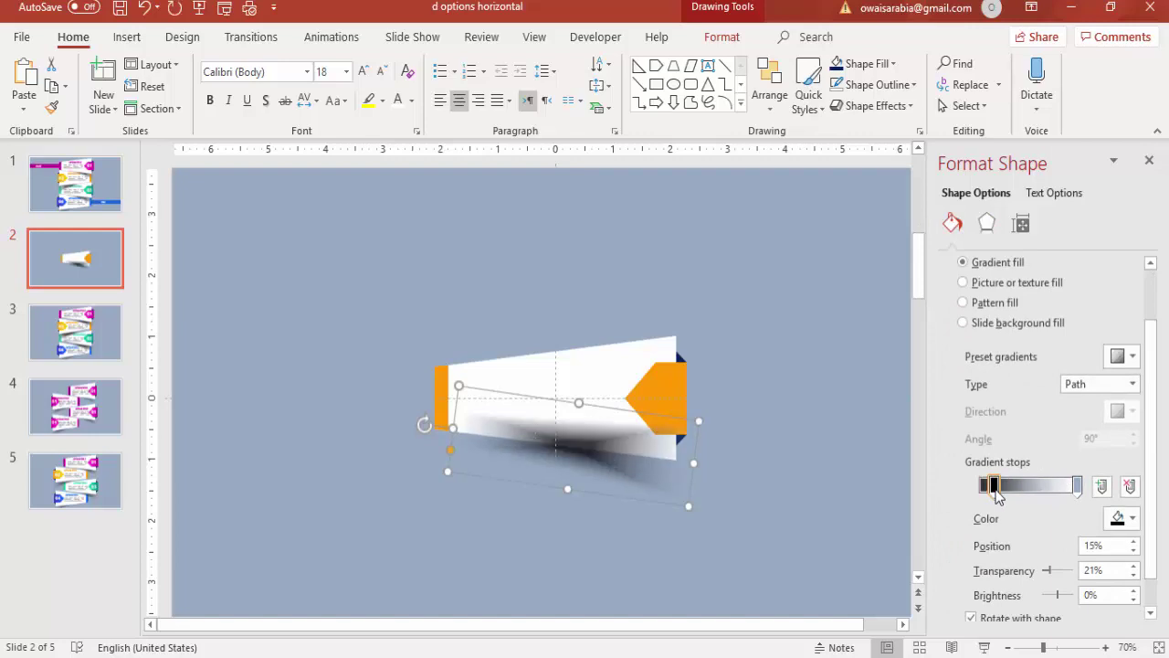
drag(1050, 576, 1062, 577)
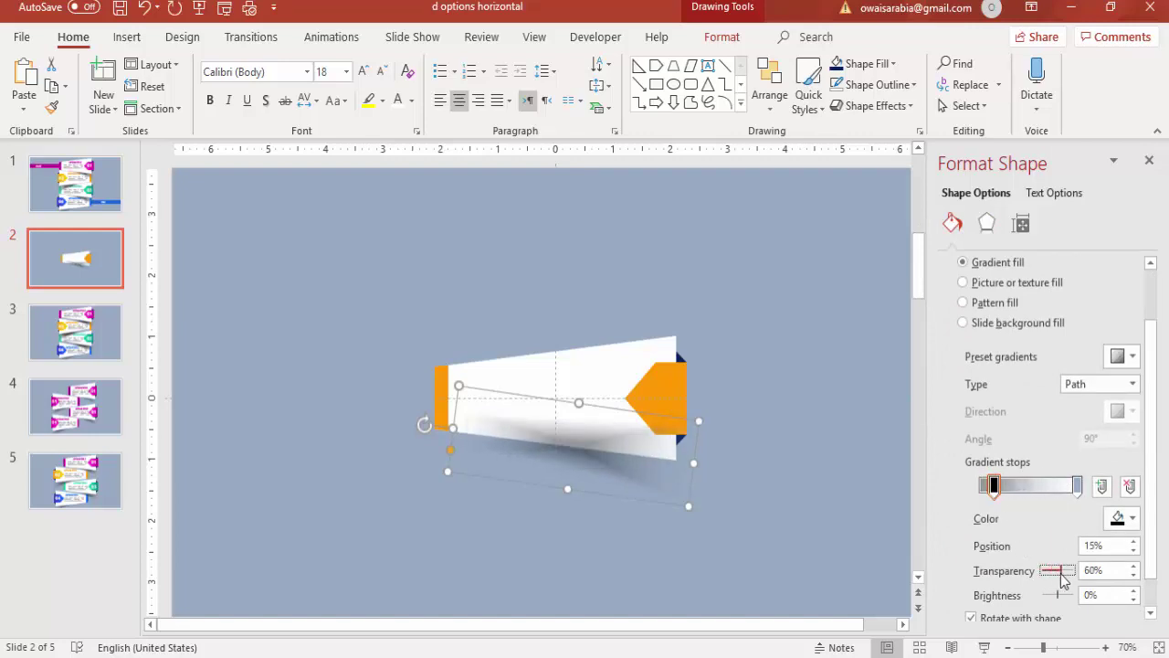
click(722, 36)
click(921, 87)
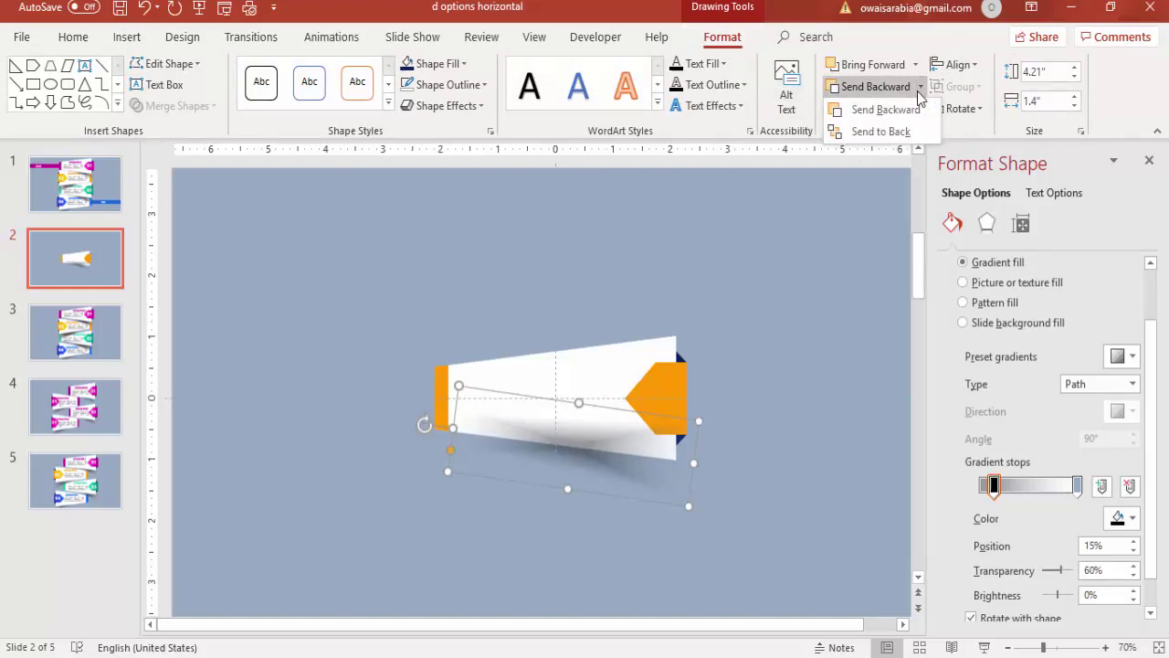
click(868, 129)
key(Escape)
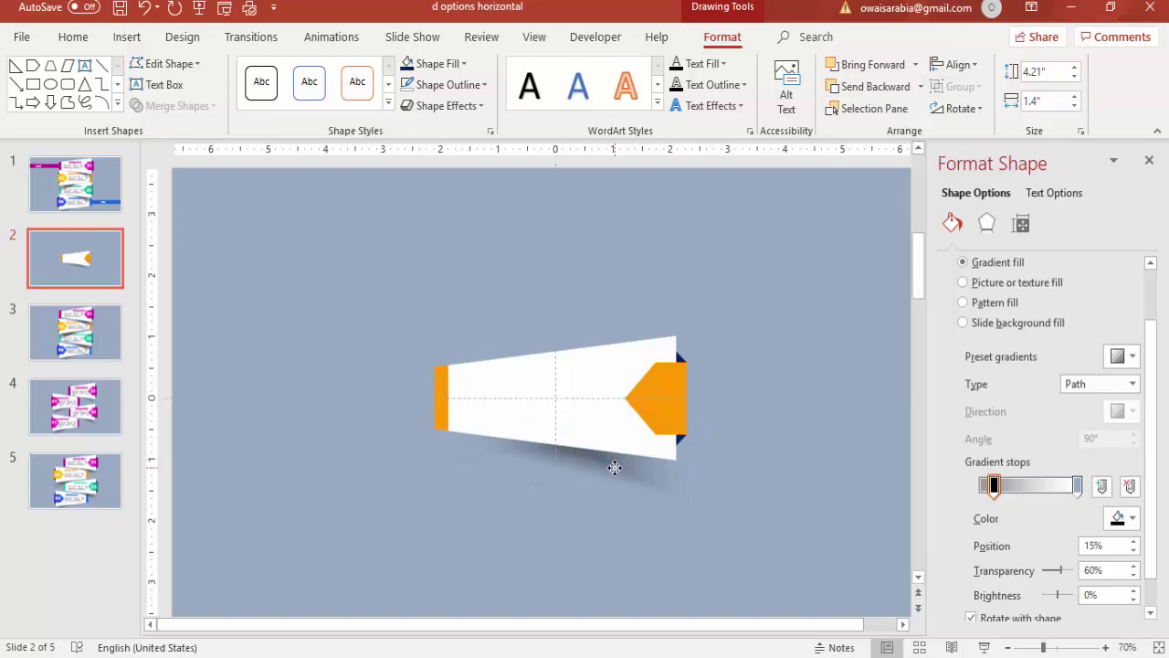
Group the white tab together with its shadow shape
click(615, 468)
click(762, 435)
mouse_move(357, 280)
mouse_down()
mouse_move(637, 524)
mouse_move(802, 597)
mouse_up()
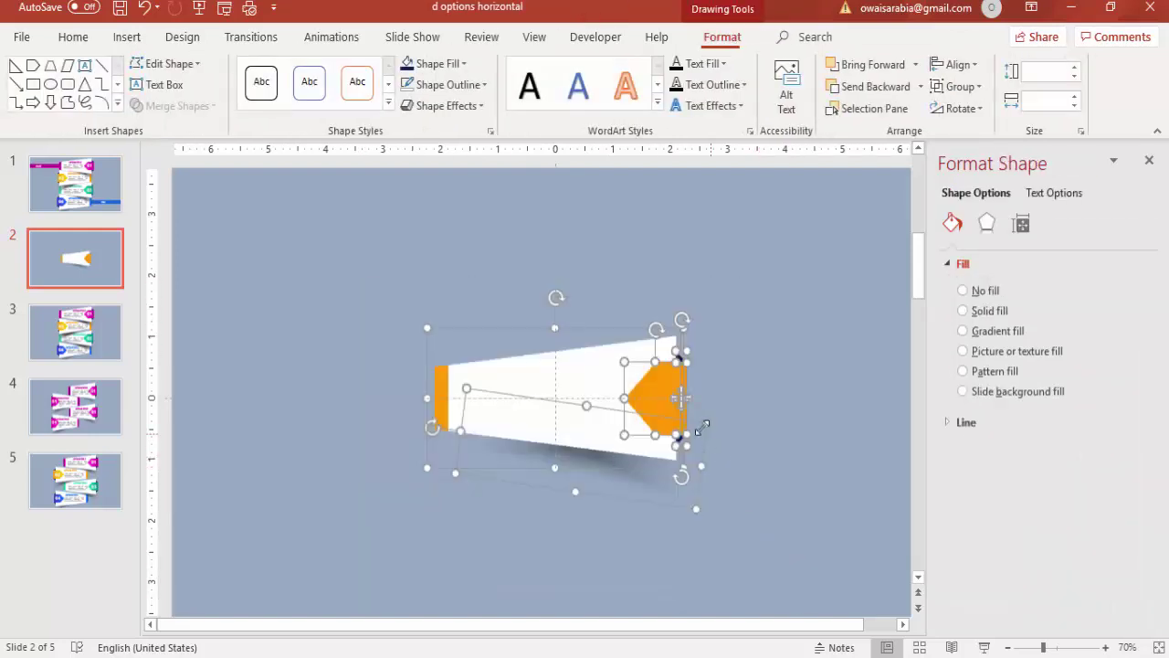
right_click(632, 331)
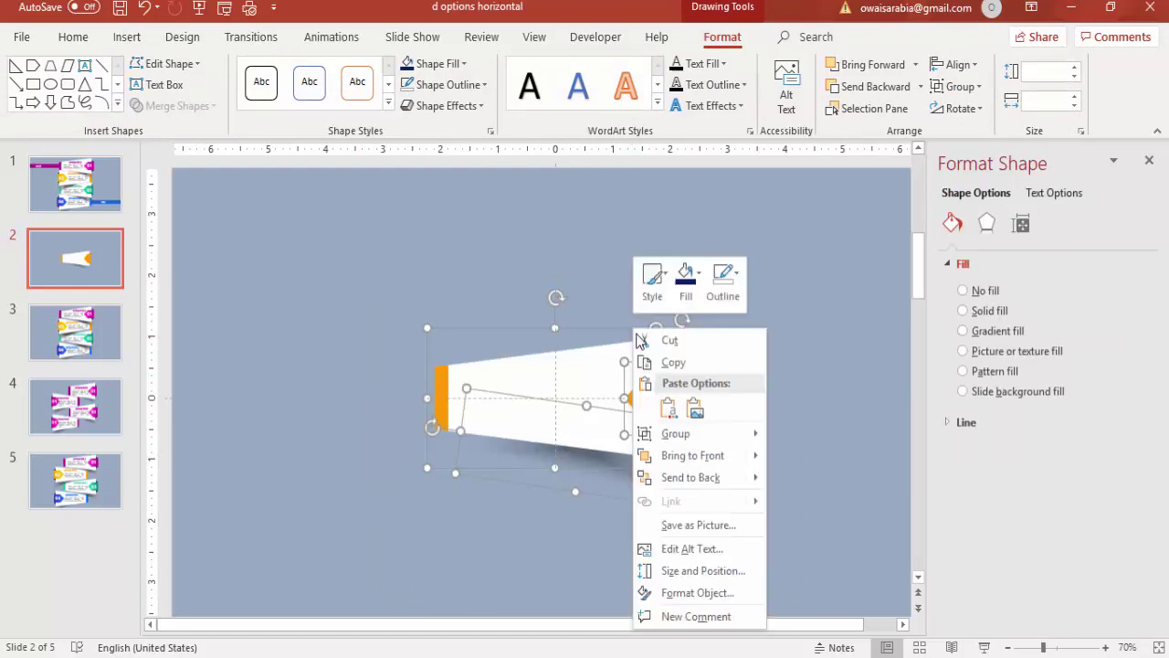
mouse_move(721, 434)
click(804, 438)
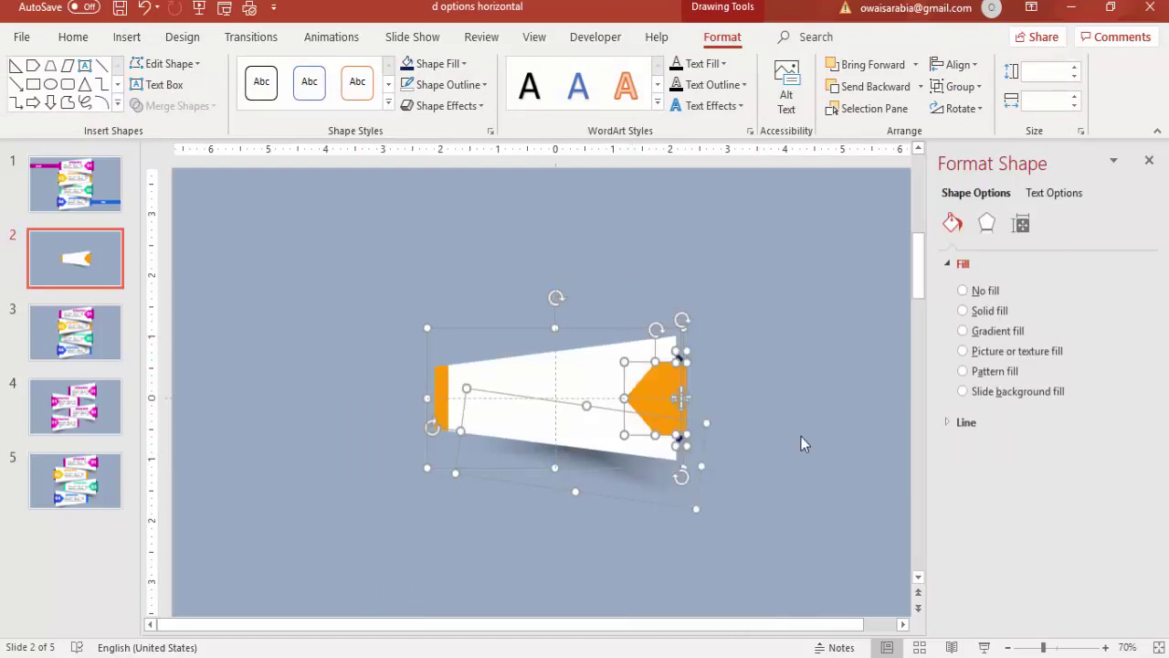
Flip a copy of the tab horizontally, tuck it under the first, and copy the pair below
click(1008, 647)
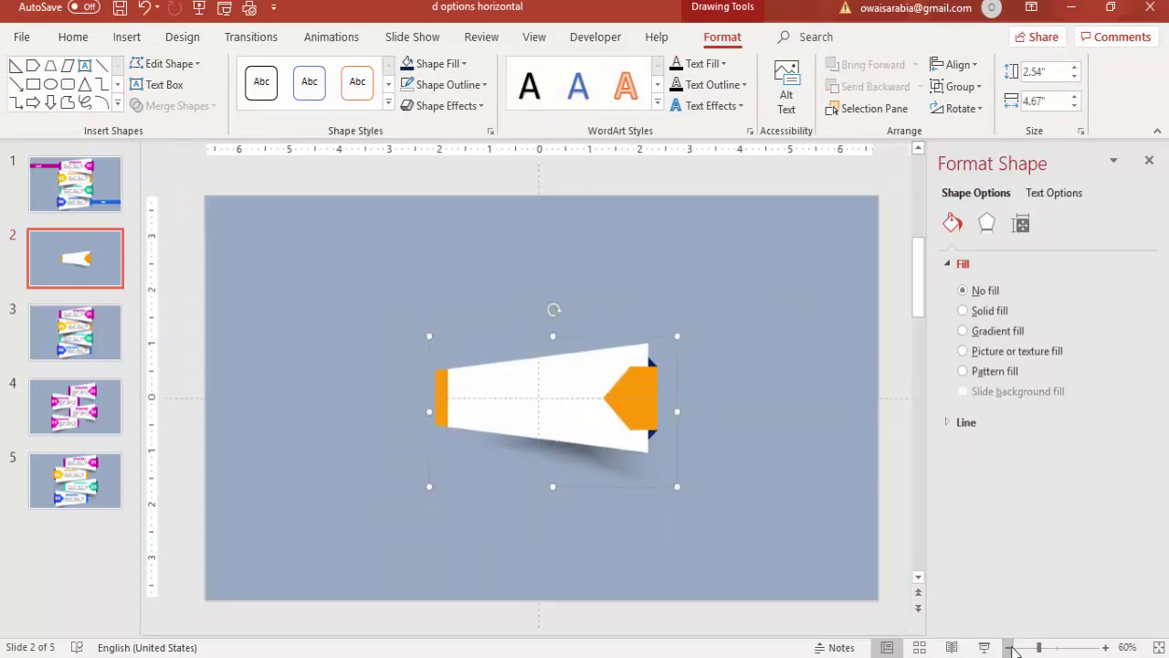
click(1009, 647)
mouse_move(600, 371)
mouse_down()
mouse_move(589, 268)
mouse_move(587, 378)
mouse_up()
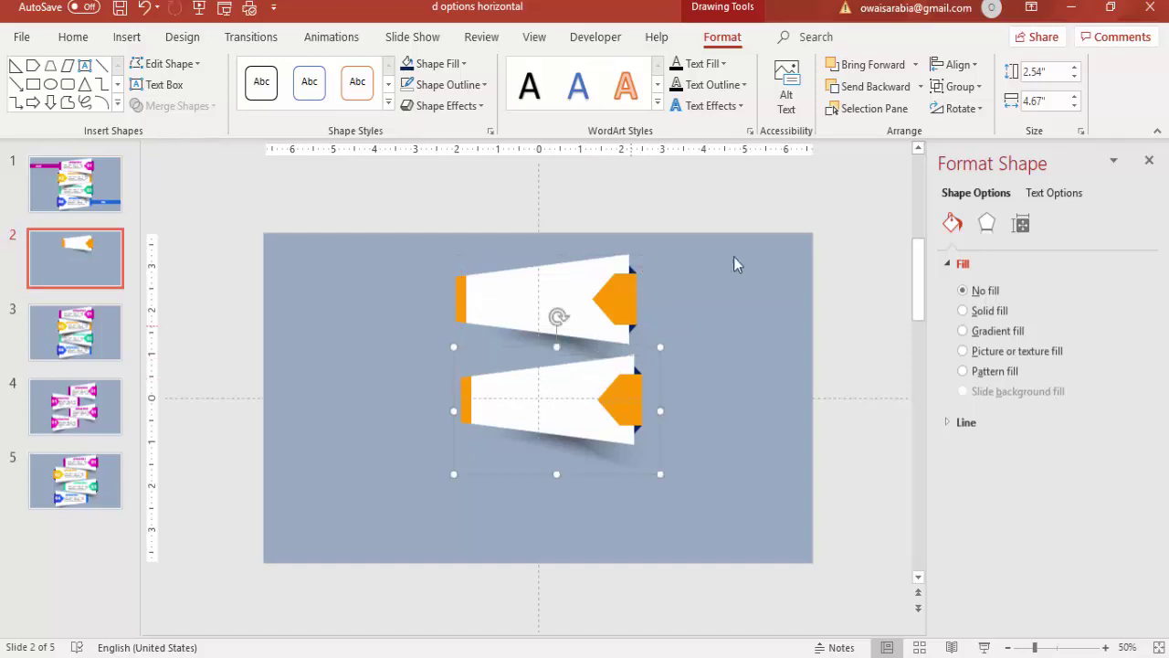
click(984, 111)
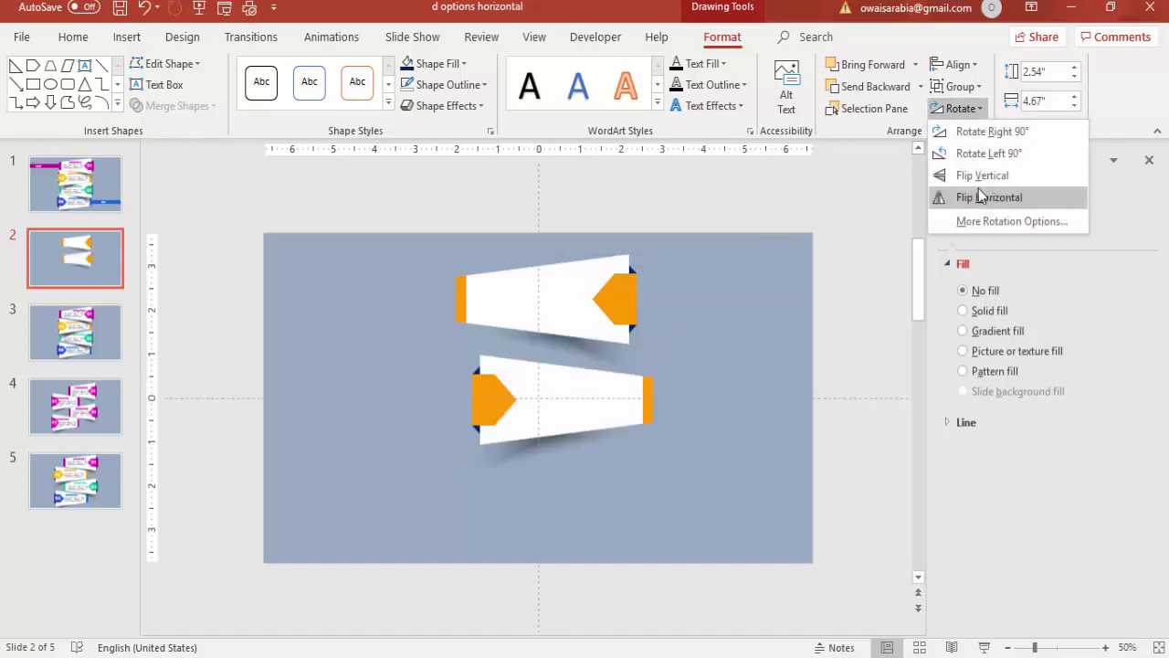
click(1005, 197)
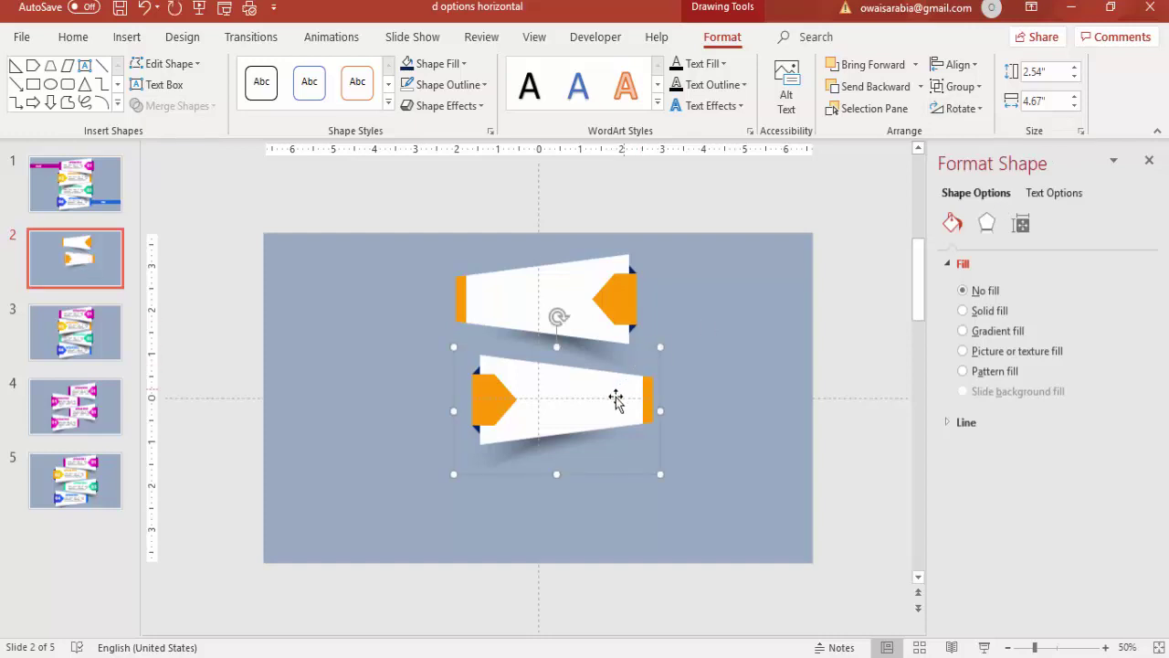
drag(615, 398, 589, 377)
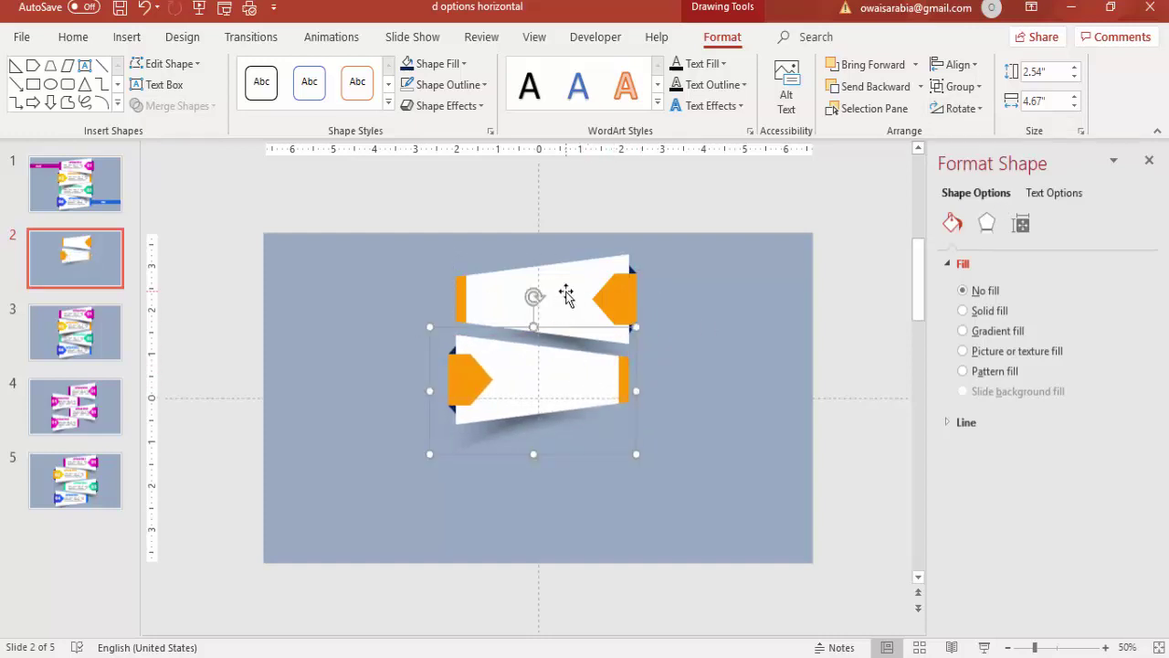
shift+click(567, 294)
drag(567, 293, 578, 445)
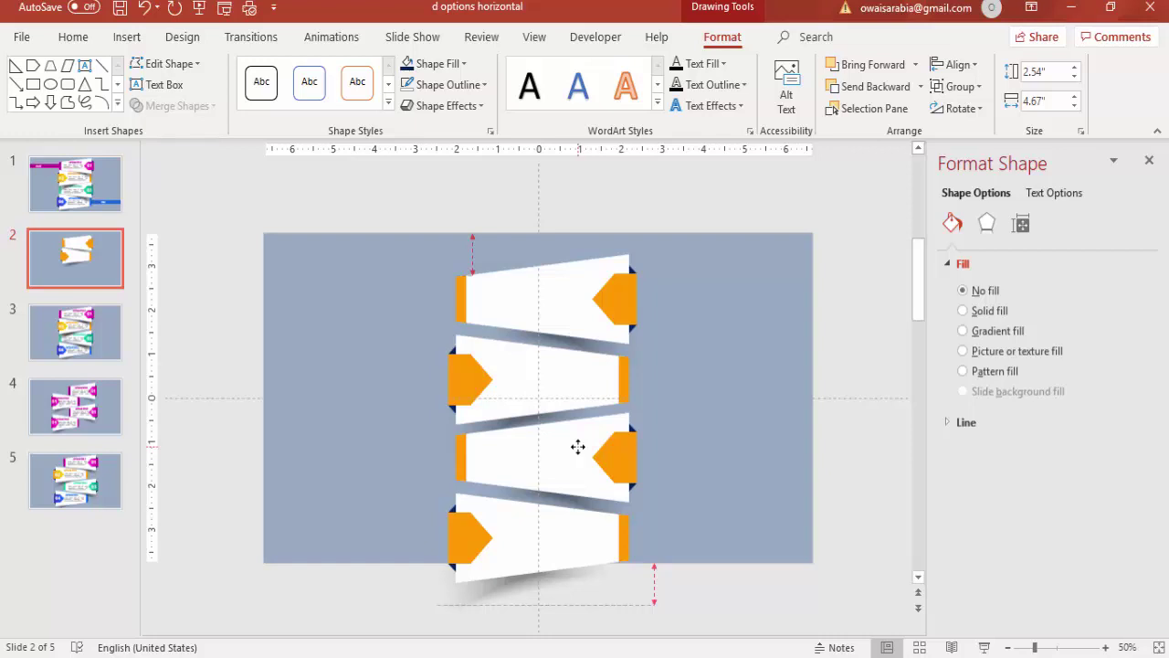
Group all four tabs, shrink the stack to 7.09 × 4.55 inches, and centre it
drag(578, 446, 578, 446)
click(407, 209)
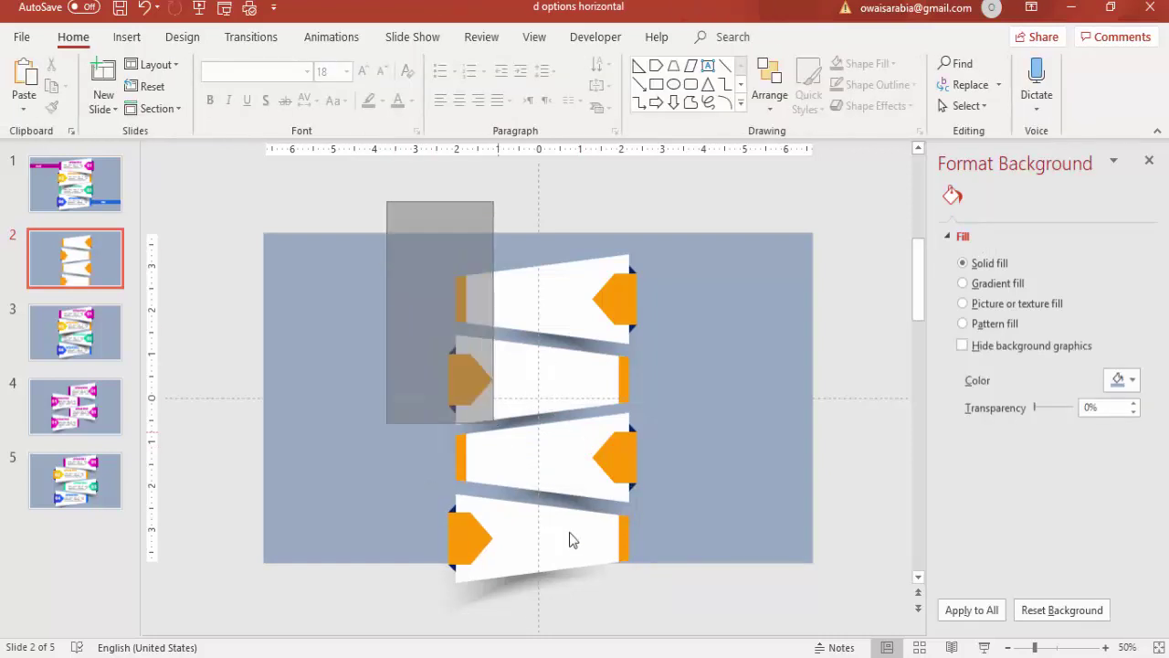
drag(718, 655, 718, 640)
drag(579, 282, 581, 265)
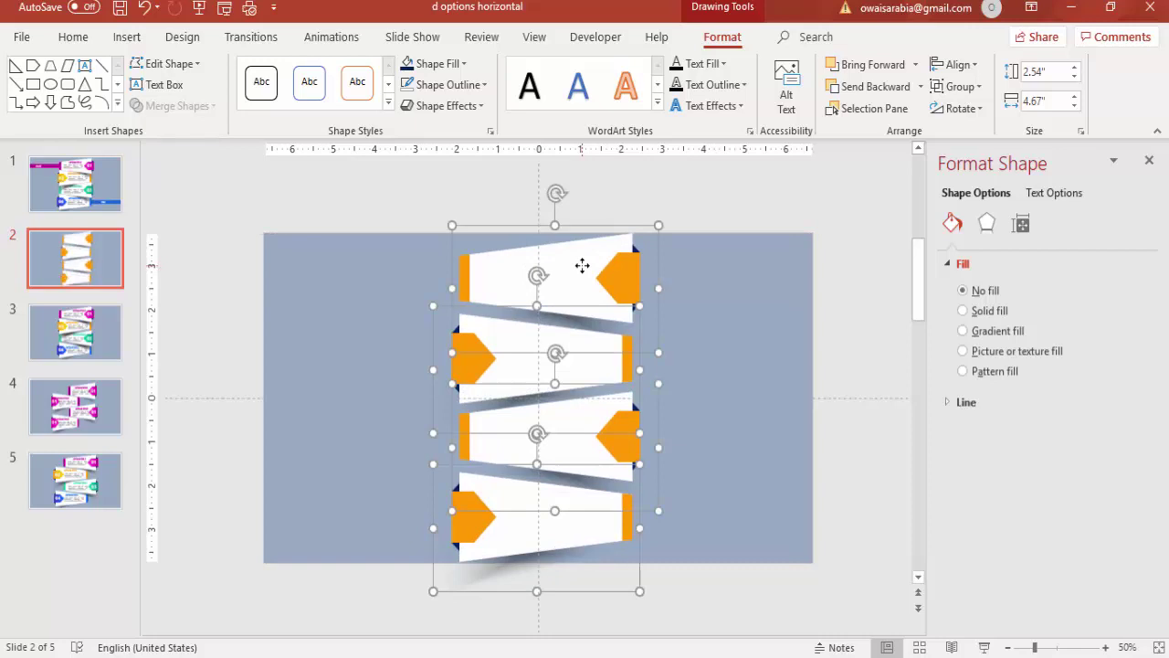
key(ctrl+g)
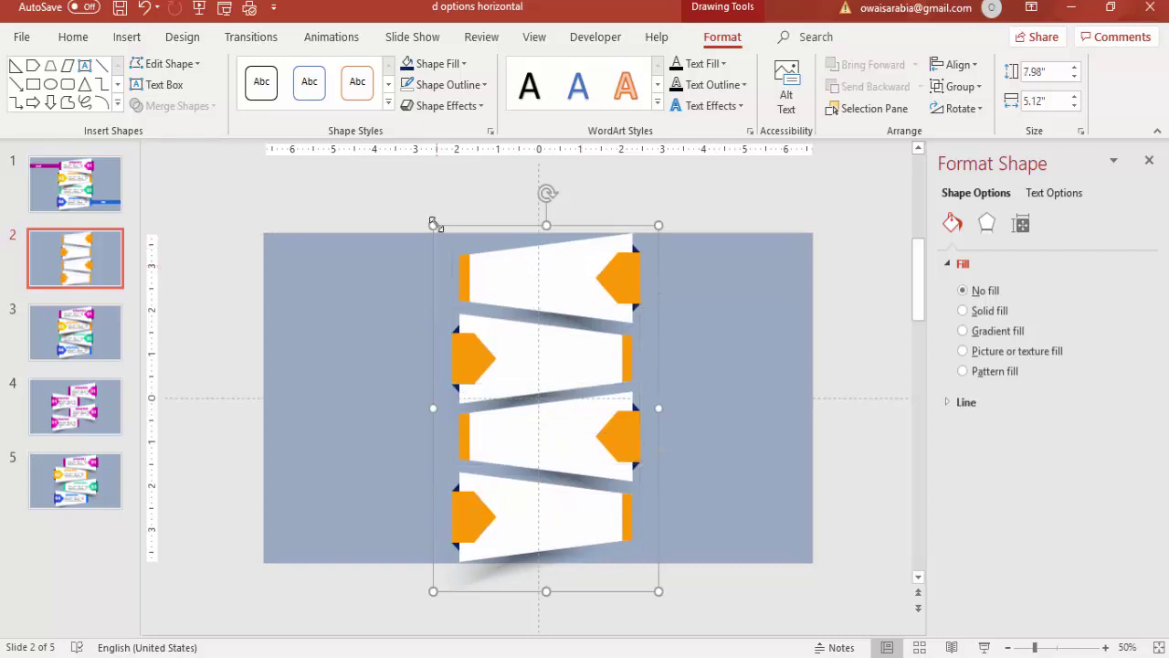
drag(437, 225, 475, 272)
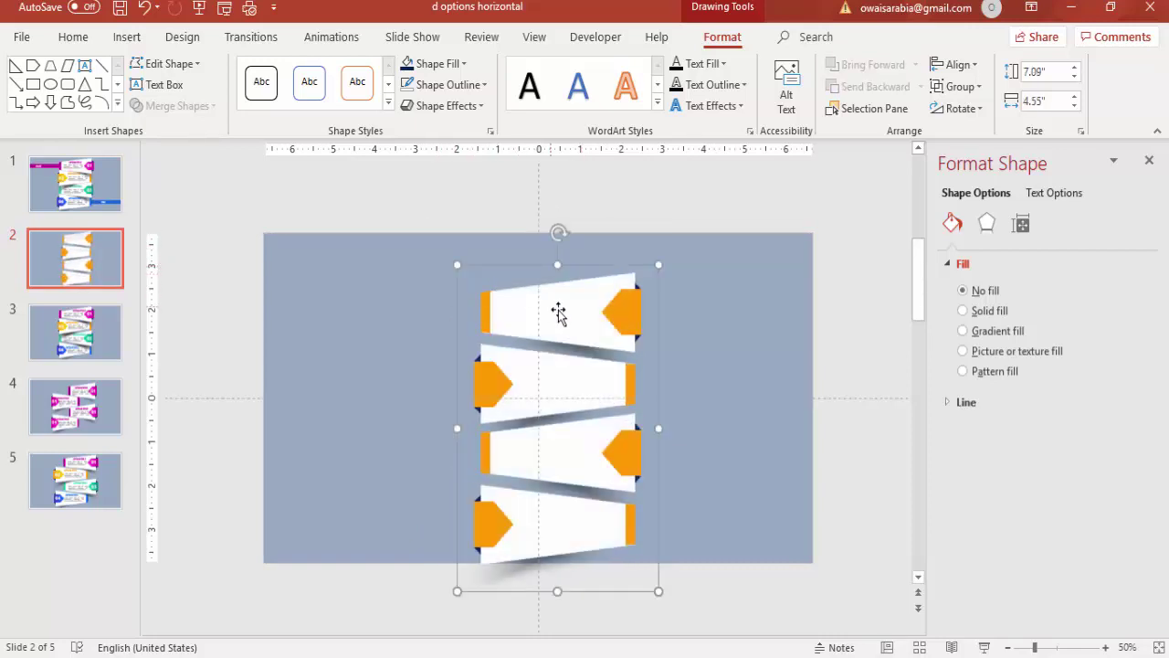
drag(557, 309, 548, 293)
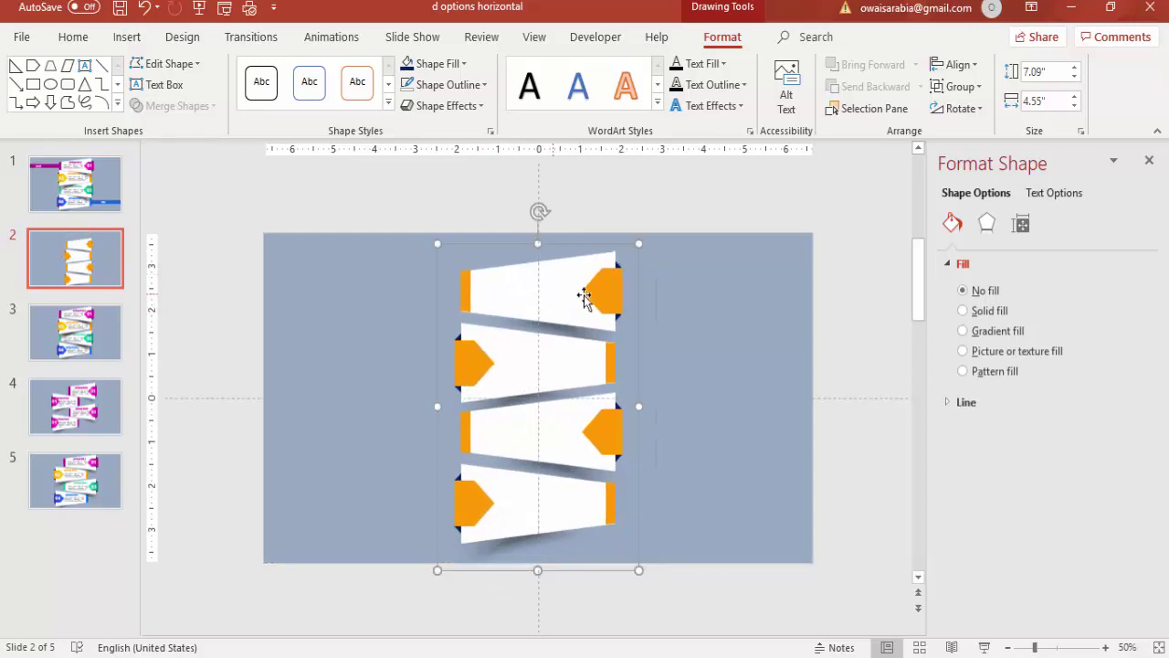
Ungroup the four-tab stack back into separate tabs
right_click(639, 273)
mouse_move(756, 383)
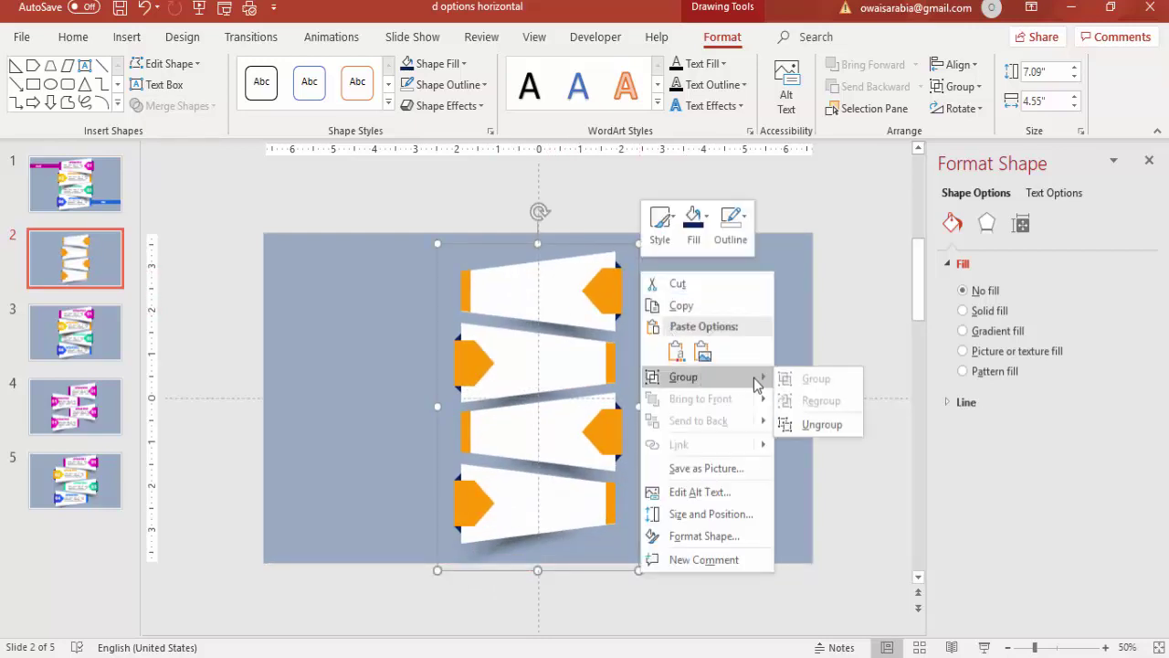
click(821, 423)
click(774, 324)
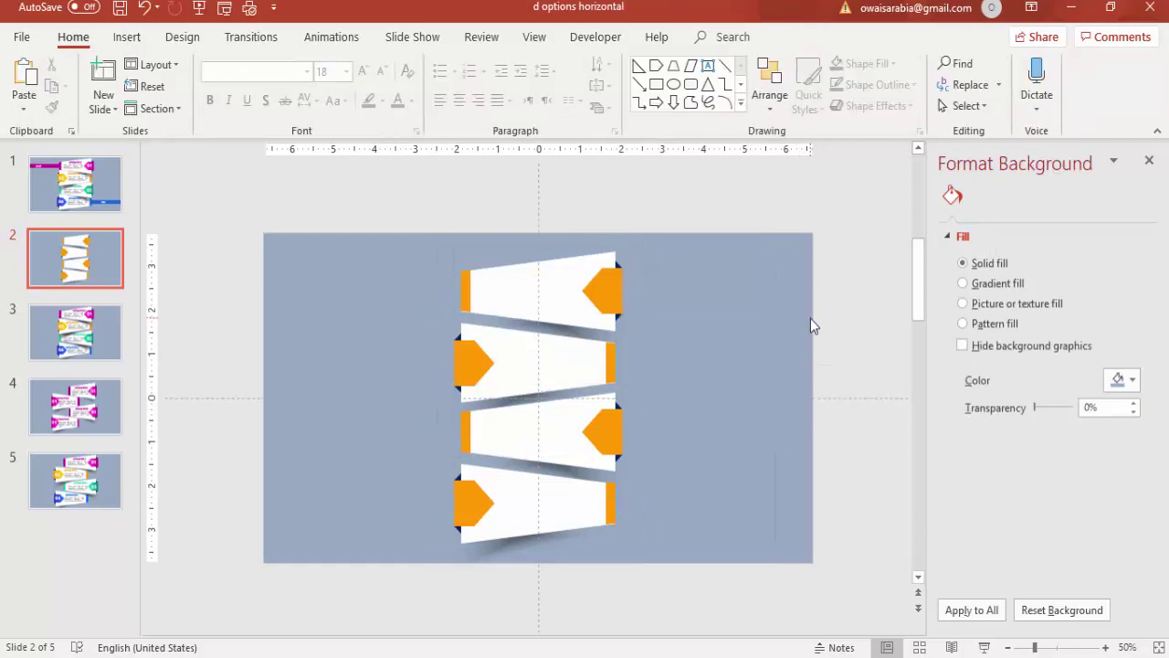
click(484, 355)
Fill the second tab's left arrow and right strip teal
click(488, 357)
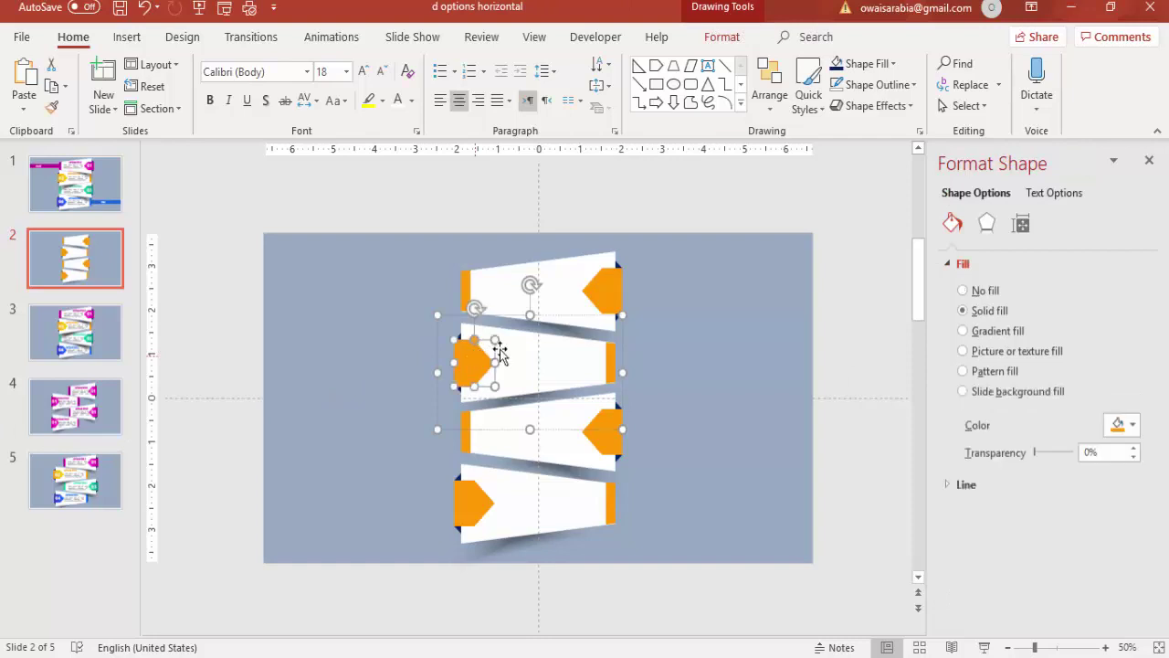
click(721, 37)
click(461, 63)
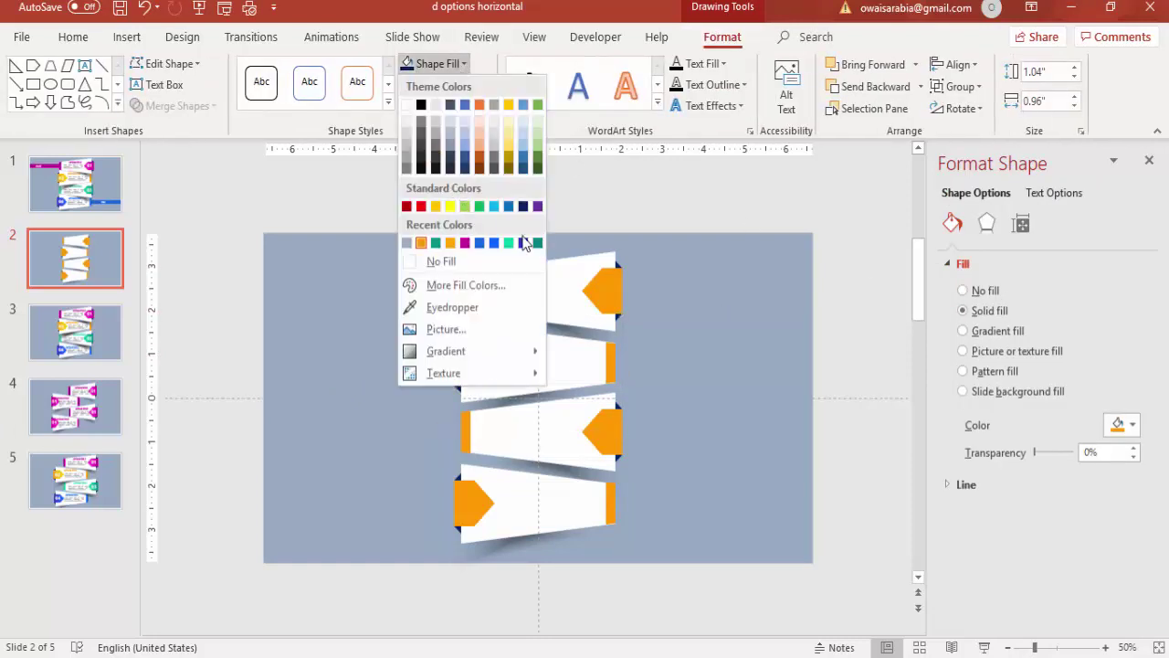
click(538, 242)
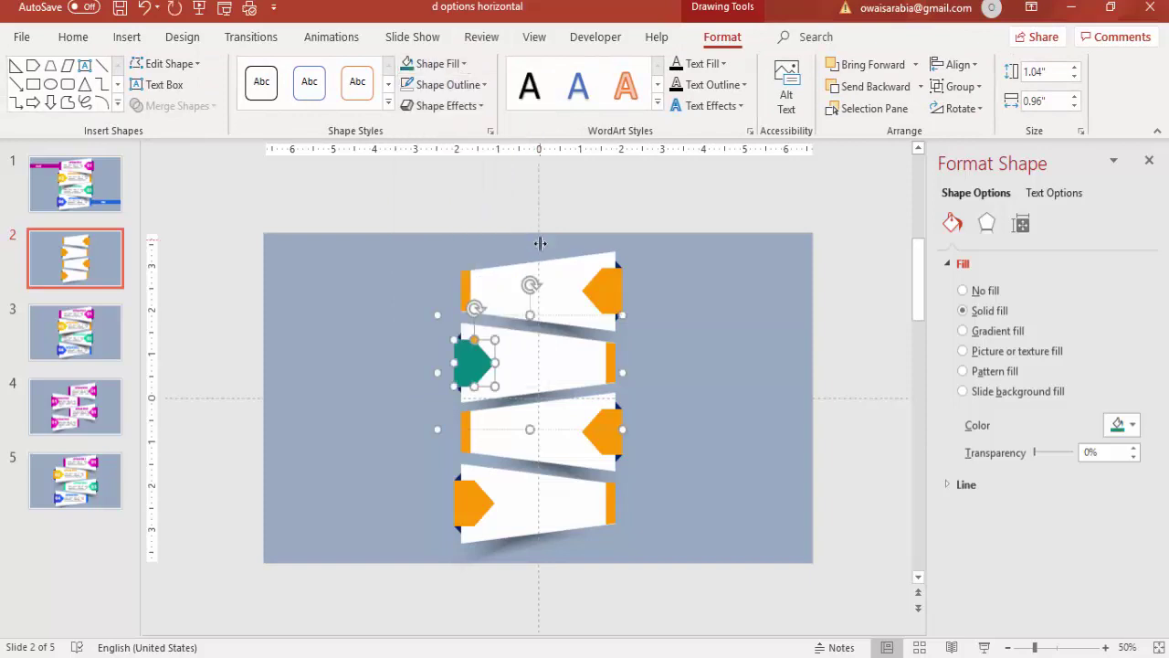
click(611, 355)
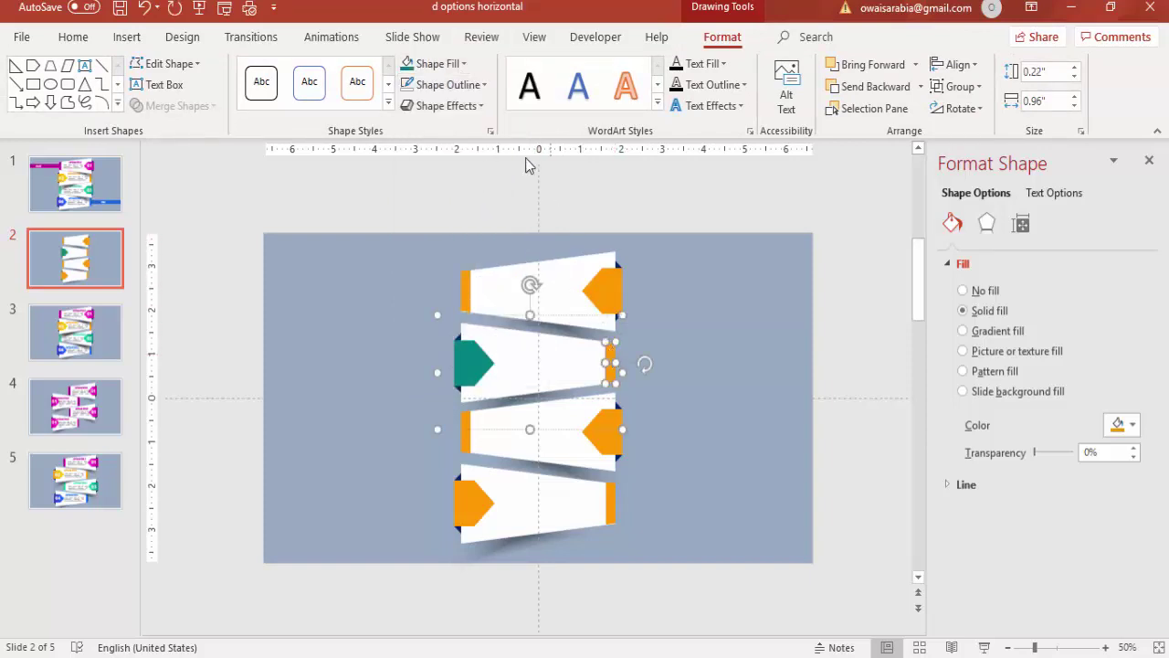
click(407, 63)
Fill the third tab's right arrow and left strip magenta
click(614, 426)
click(612, 423)
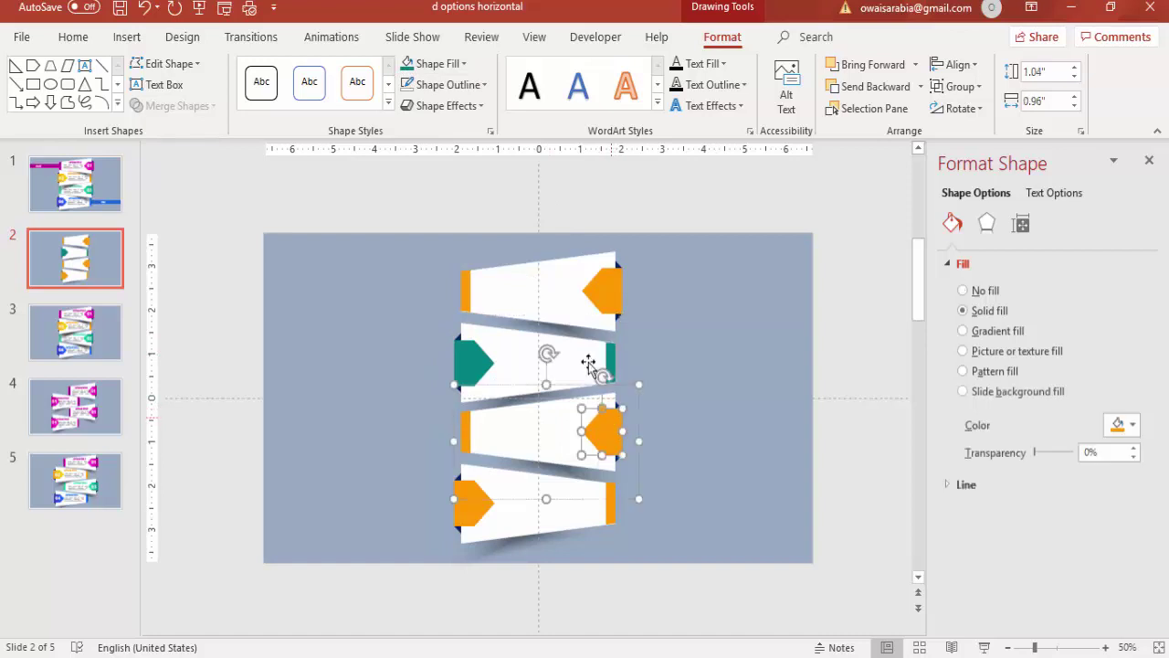
click(439, 62)
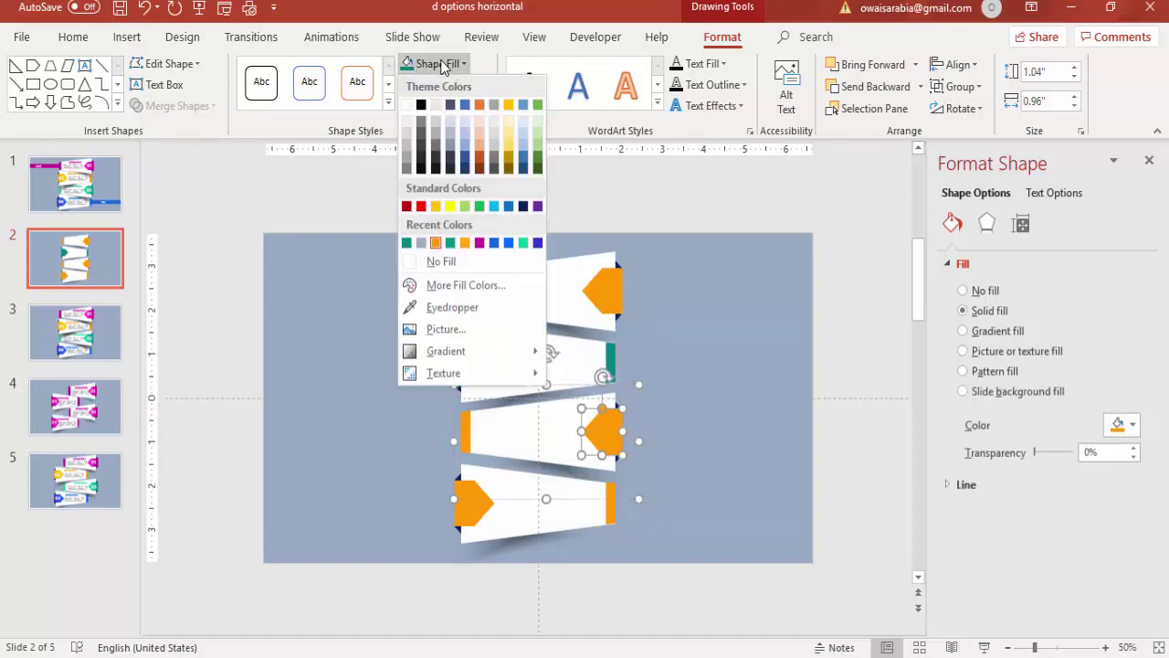
click(479, 243)
click(466, 435)
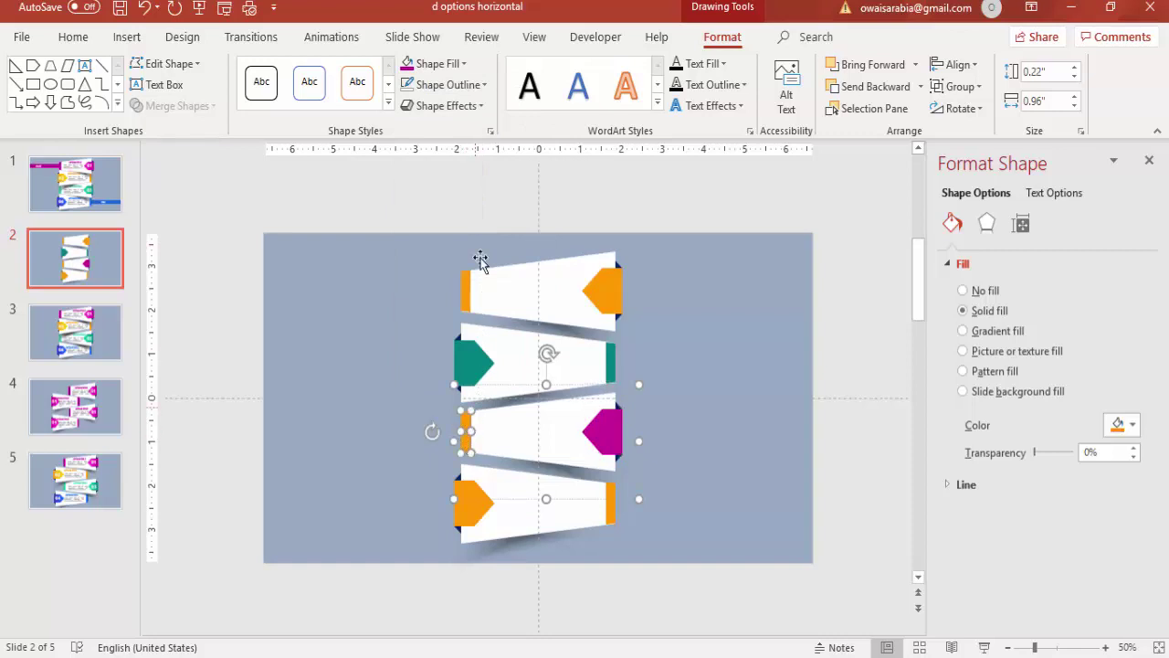
click(406, 64)
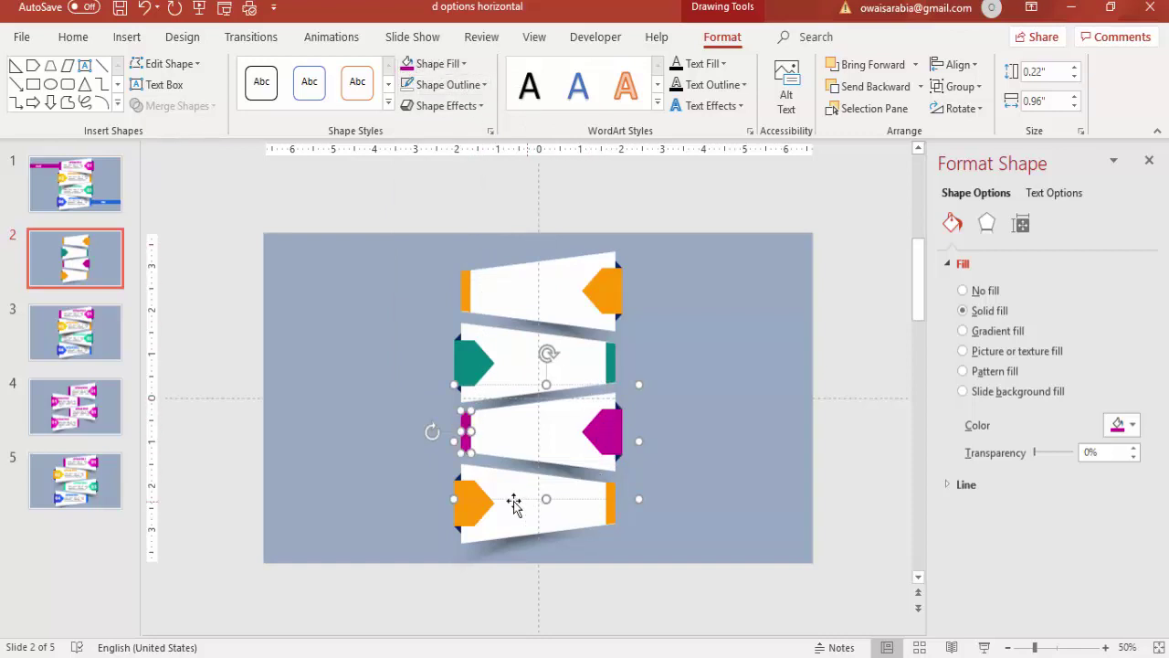
Fill the fourth tab's left arrow and right strip blue
click(477, 505)
click(476, 507)
click(474, 503)
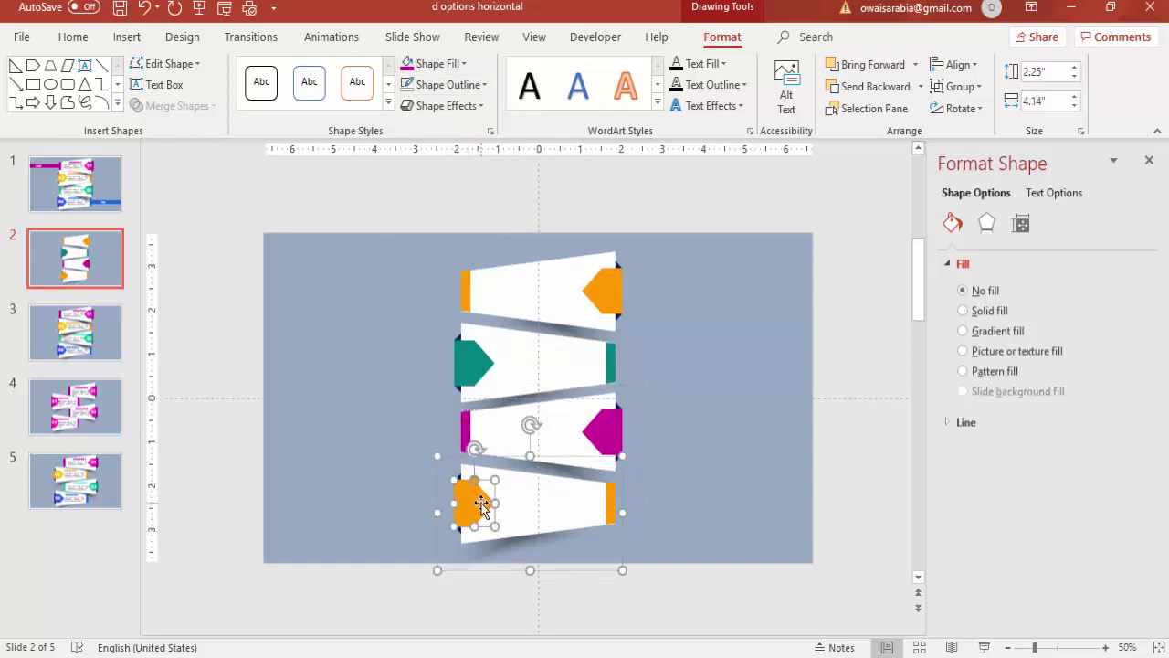
click(463, 64)
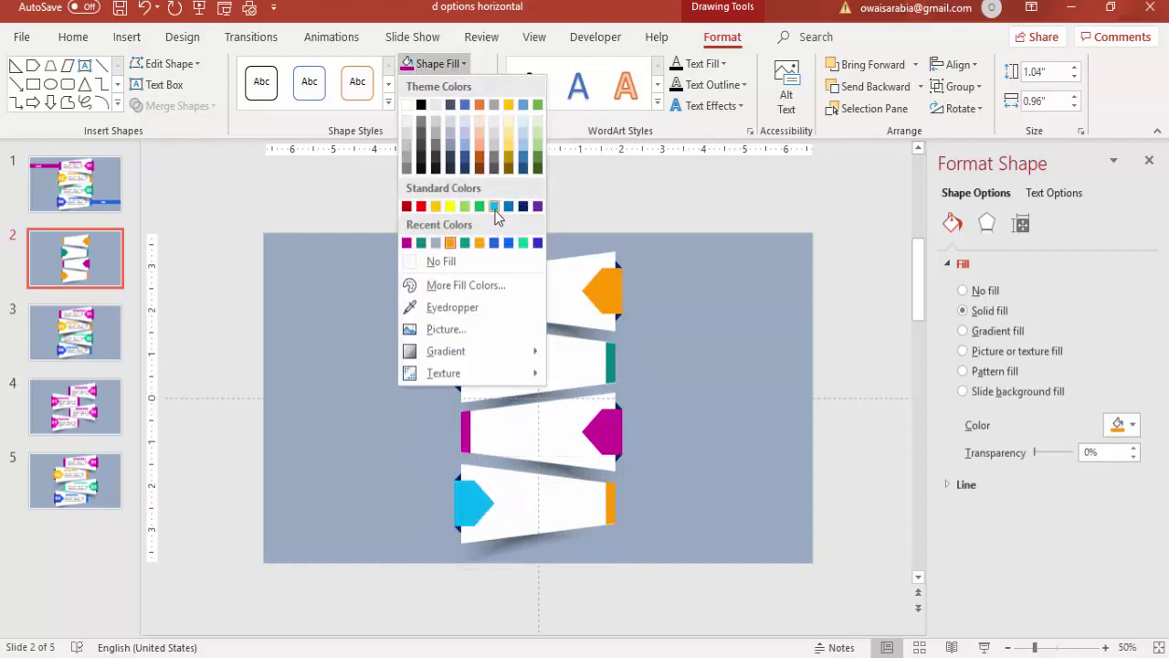
click(494, 242)
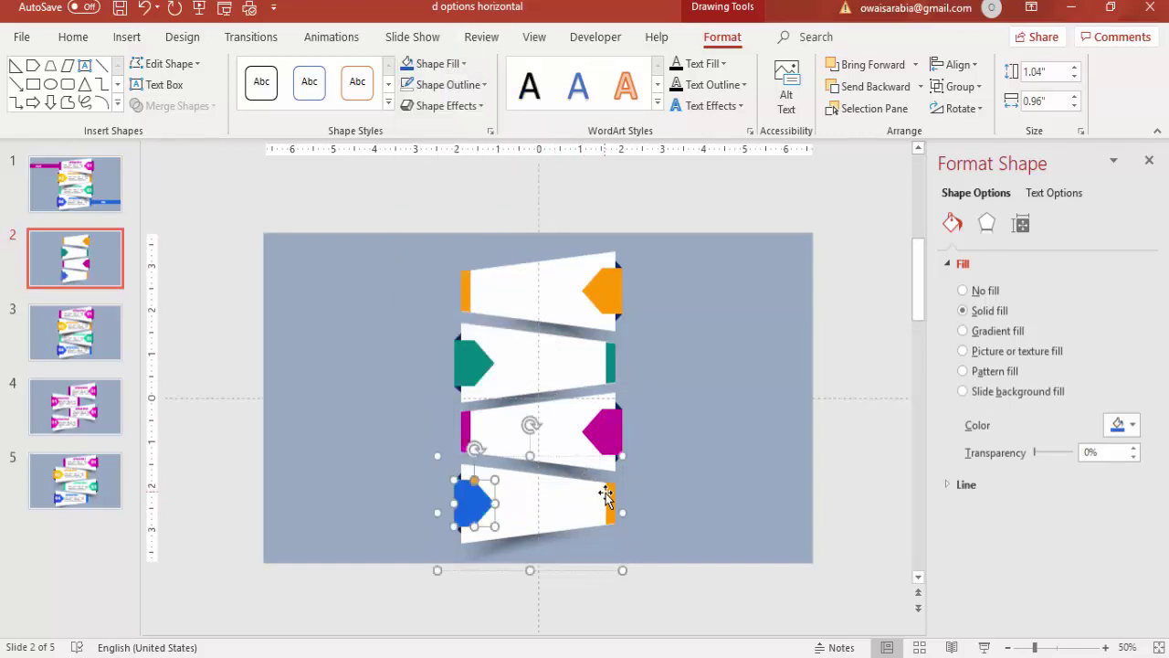
click(608, 487)
click(408, 64)
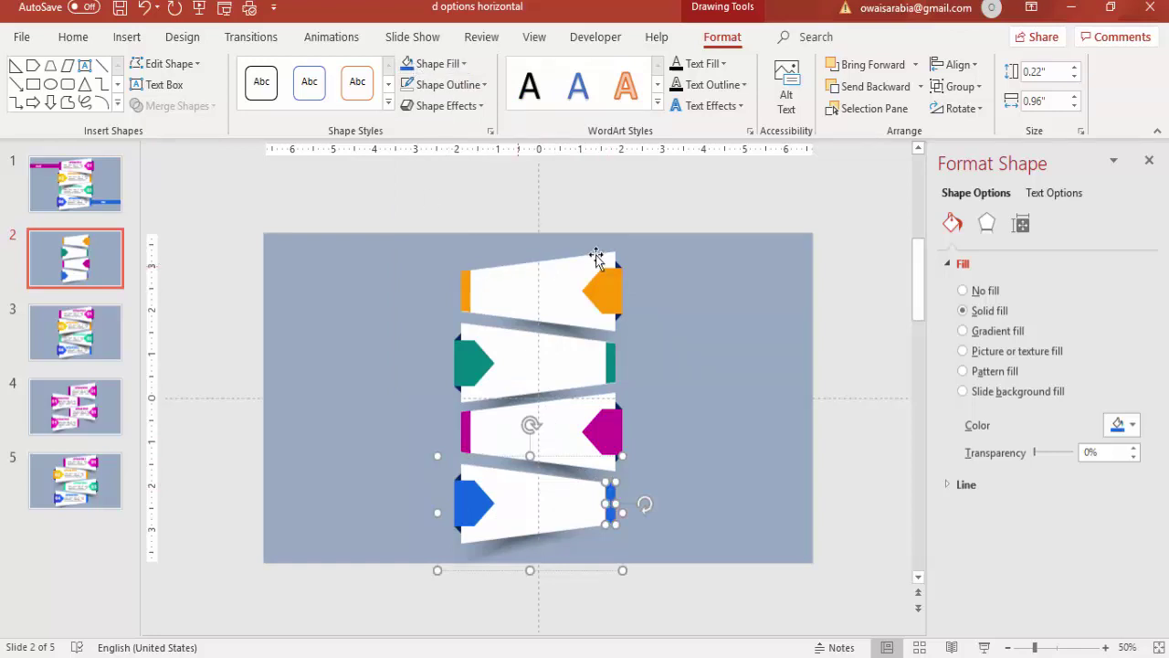
click(693, 205)
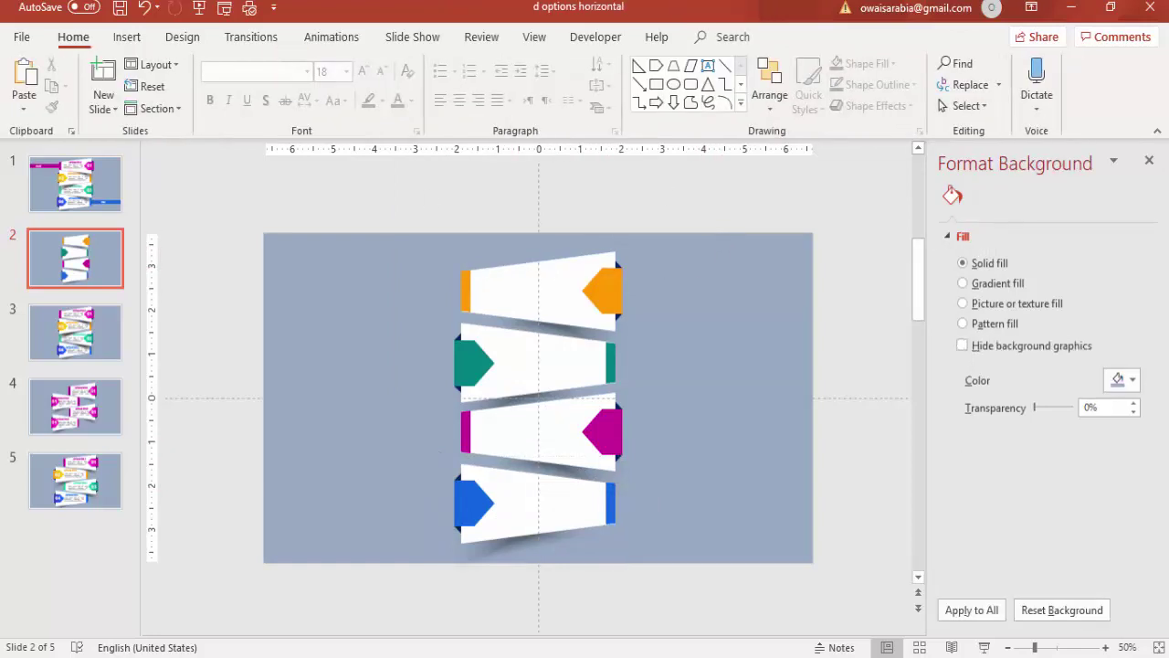
Draw a rectangle bar from the left edge to the first tab, with no outline and orange fill
click(127, 38)
click(272, 107)
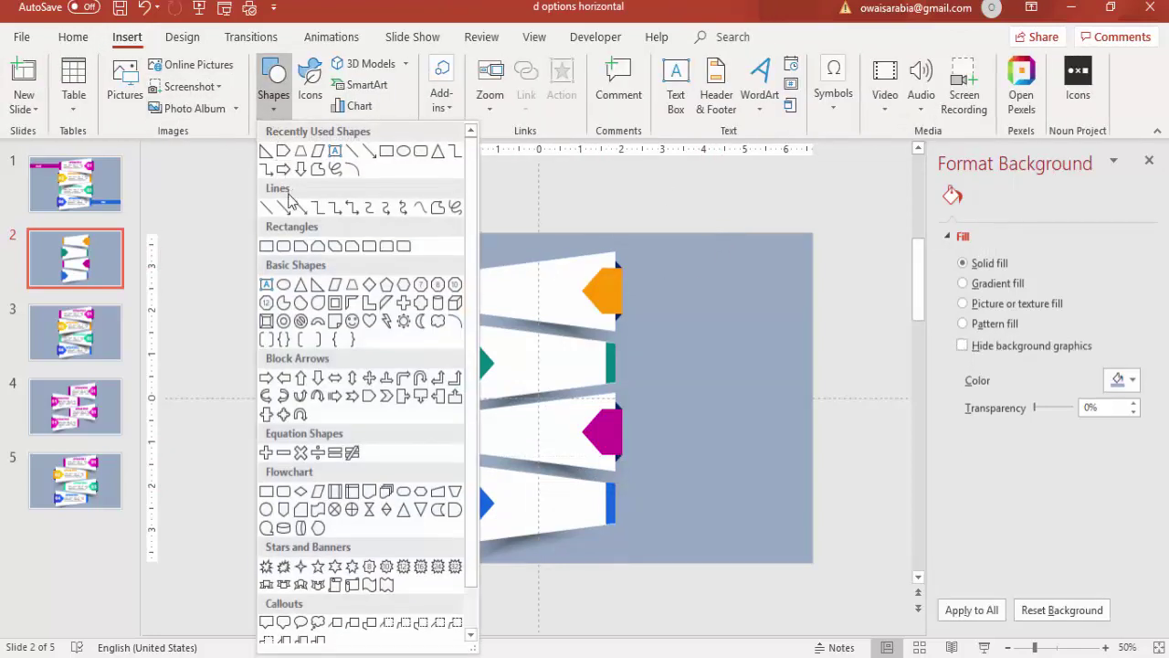
click(267, 246)
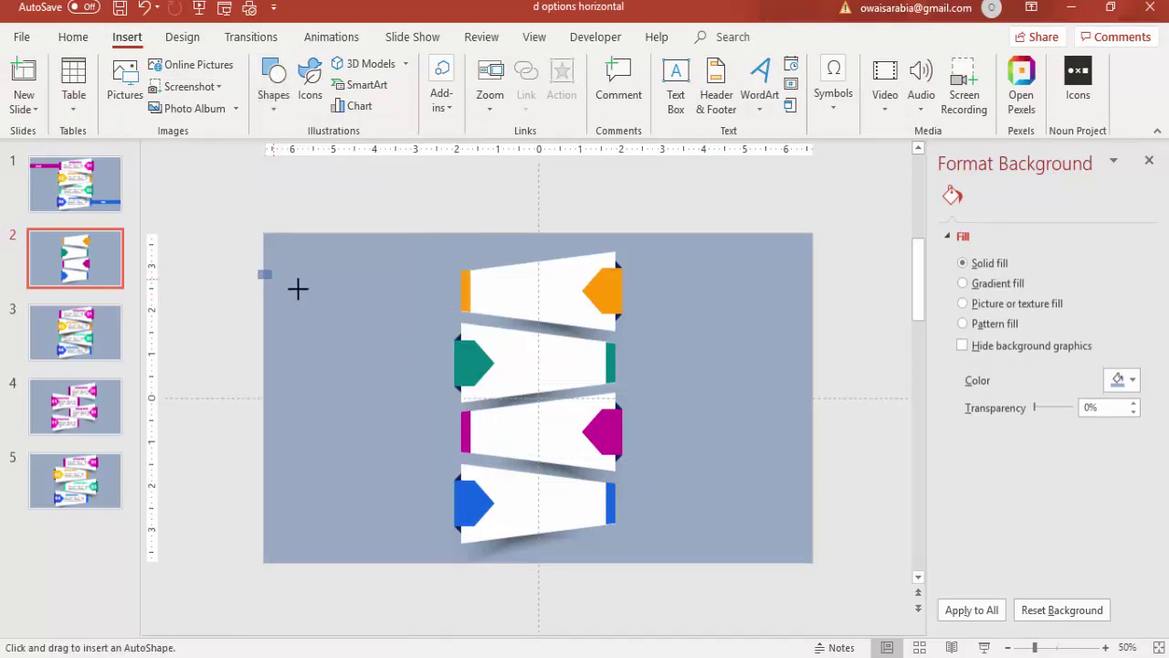
mouse_move(298, 288)
mouse_down()
mouse_move(464, 300)
mouse_move(462, 290)
mouse_up()
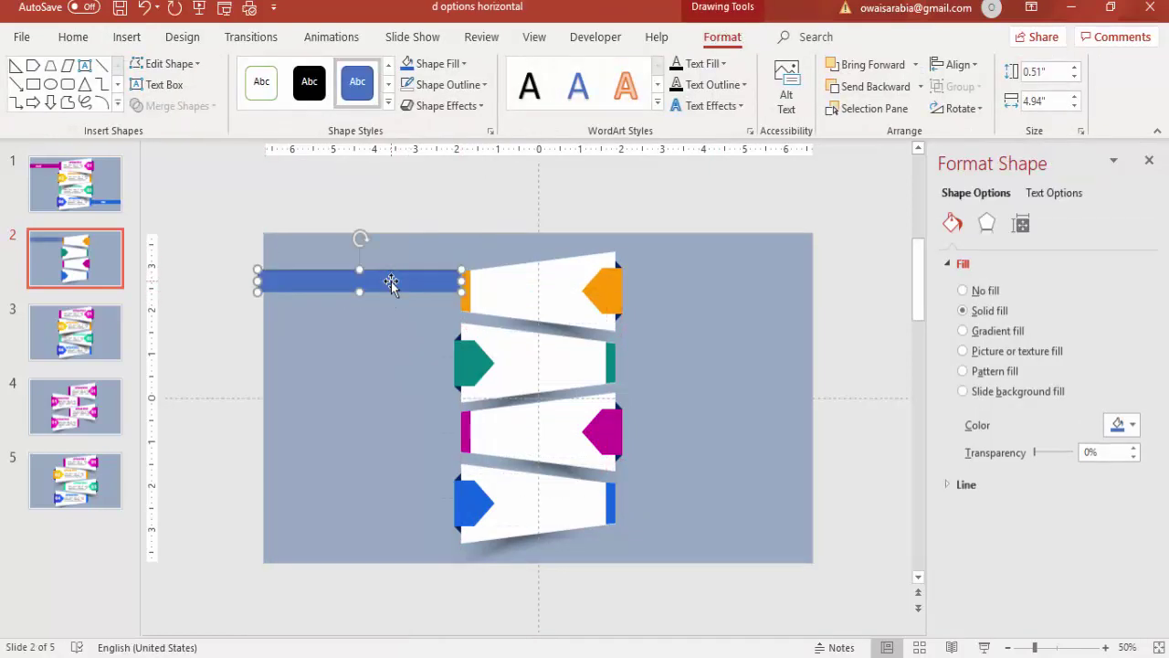
drag(391, 282, 390, 292)
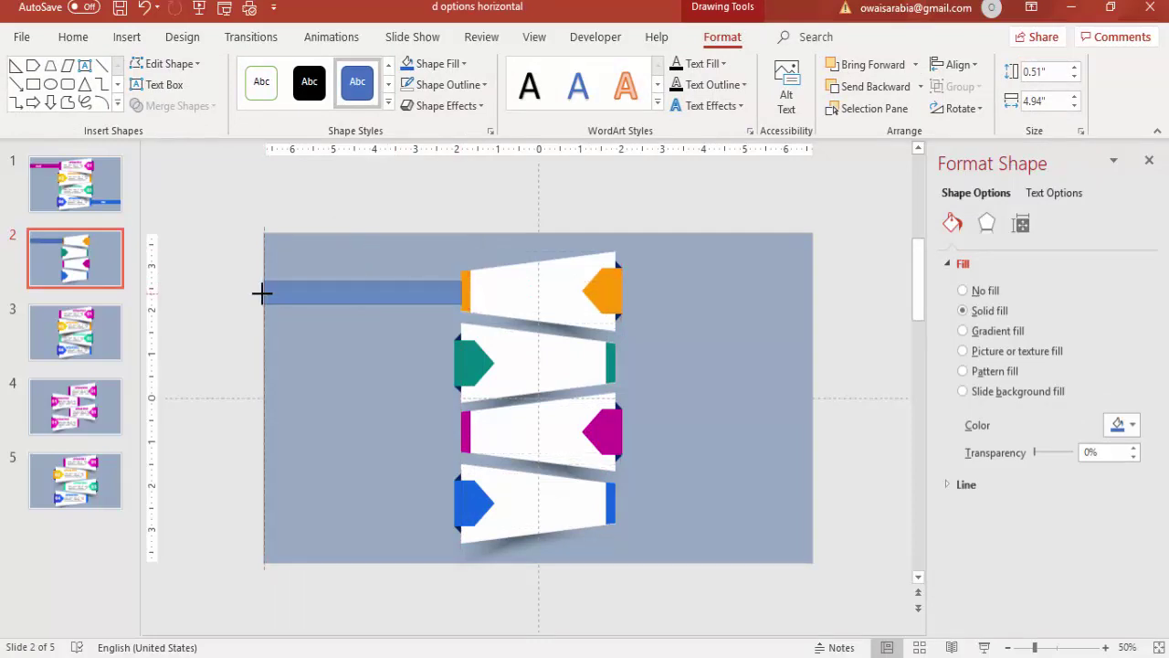
drag(261, 292, 261, 292)
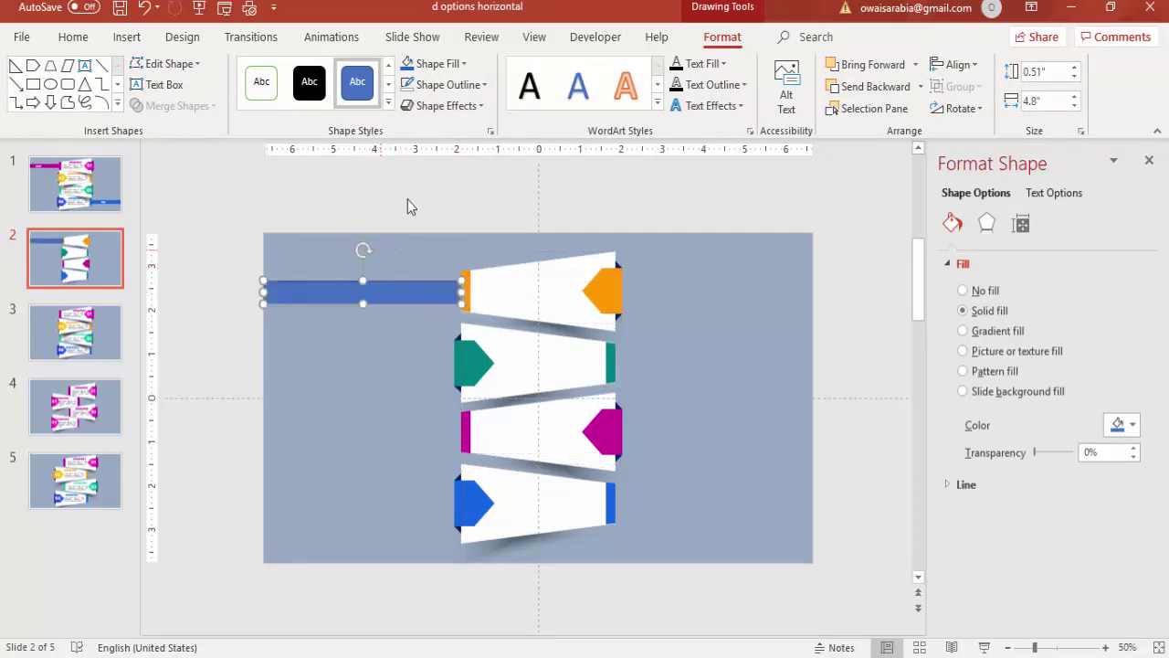
click(447, 85)
click(469, 286)
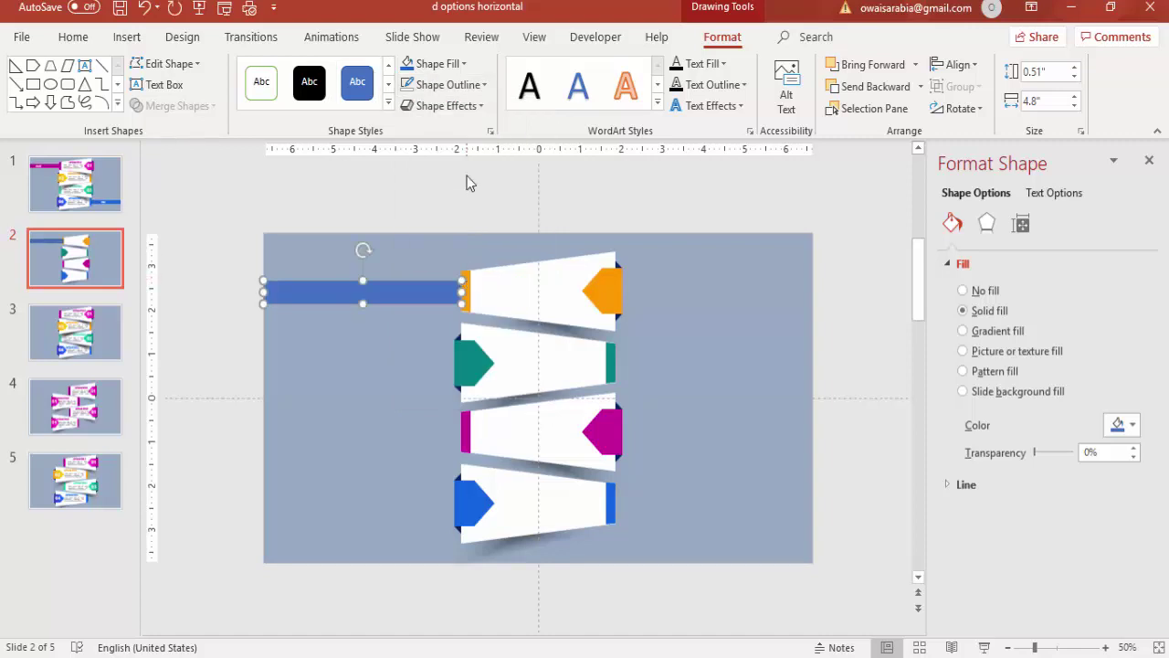
click(448, 63)
click(465, 243)
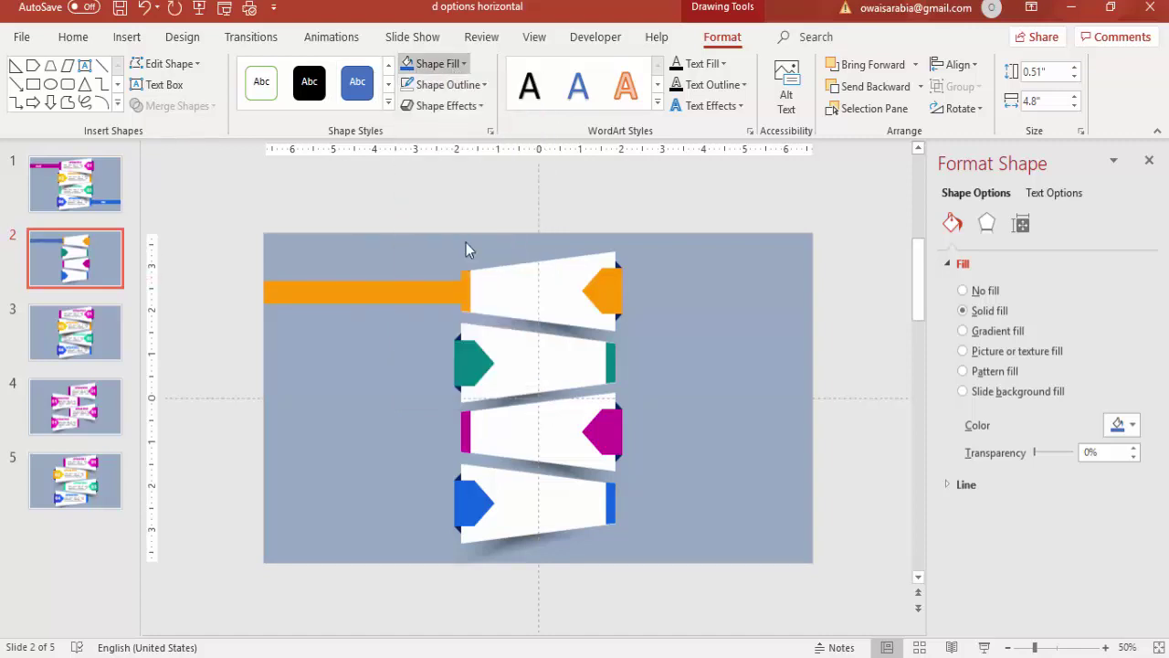
key(Escape)
Copy the bar to the right of the fourth tab and fill it blue
click(425, 297)
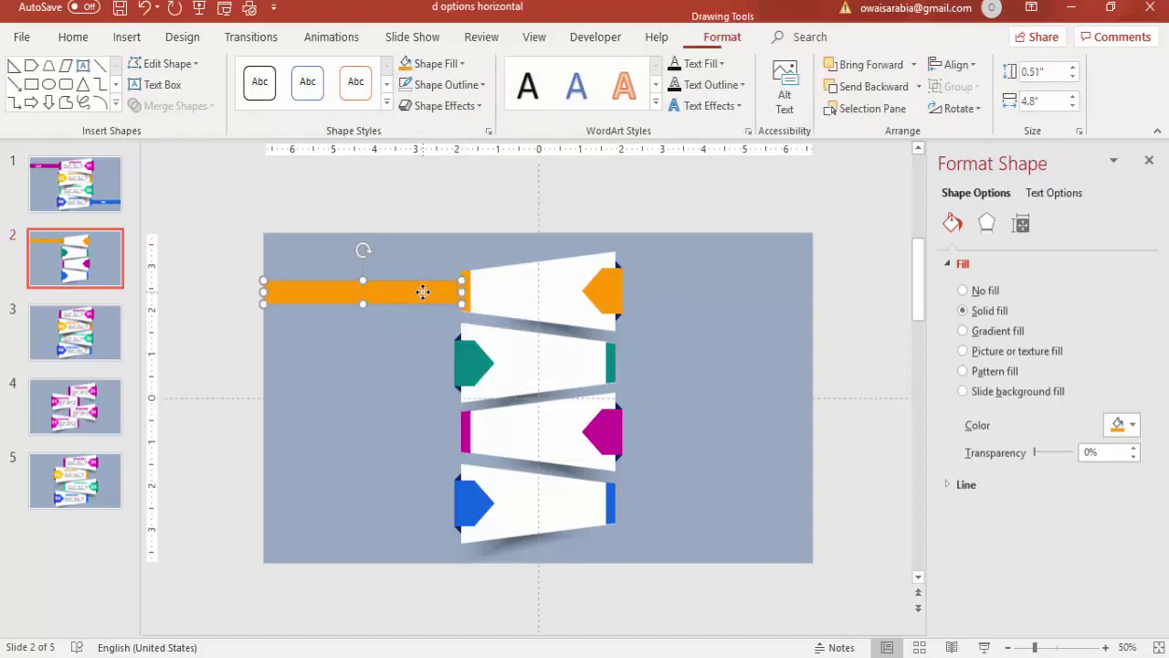
drag(429, 301, 762, 500)
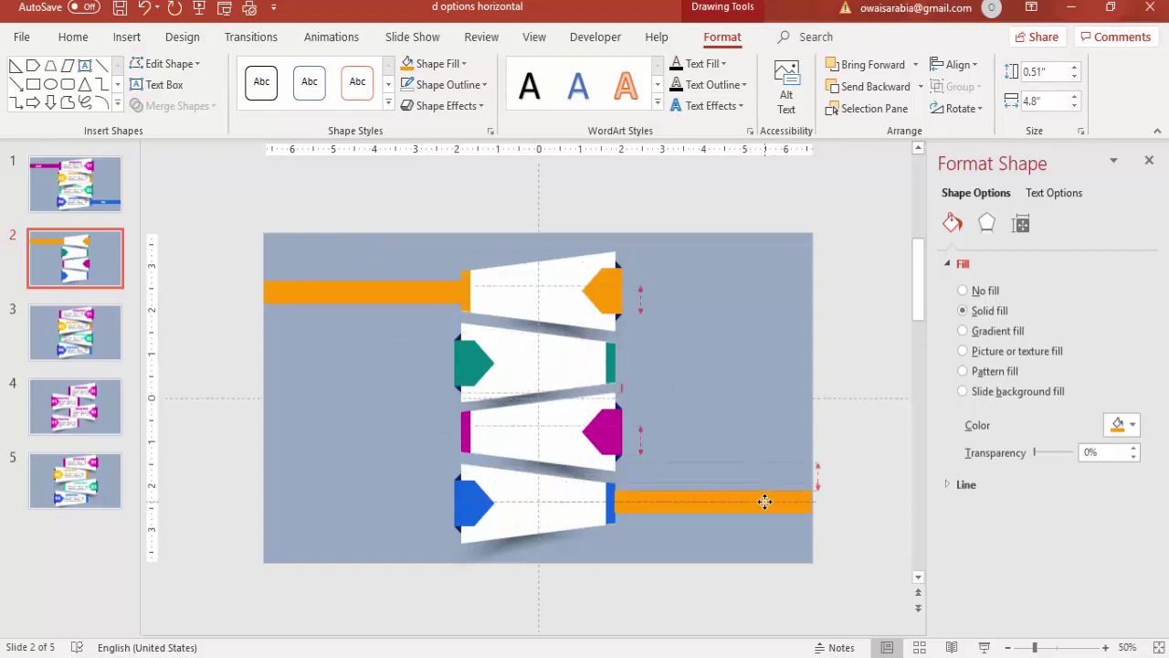
click(459, 71)
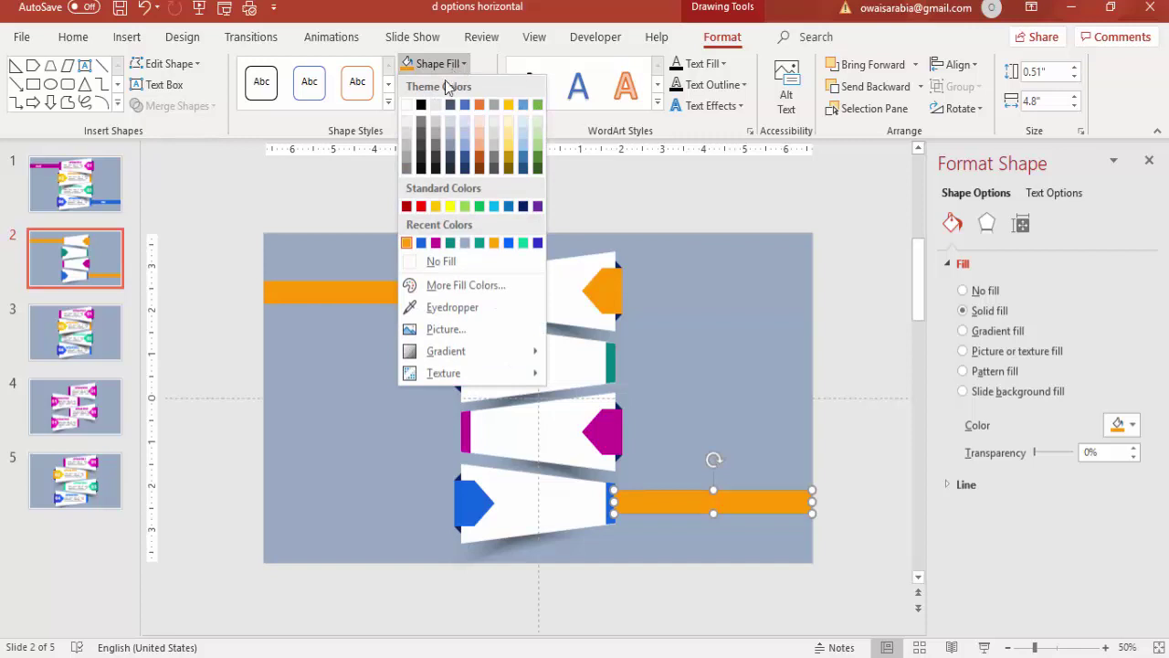
click(420, 243)
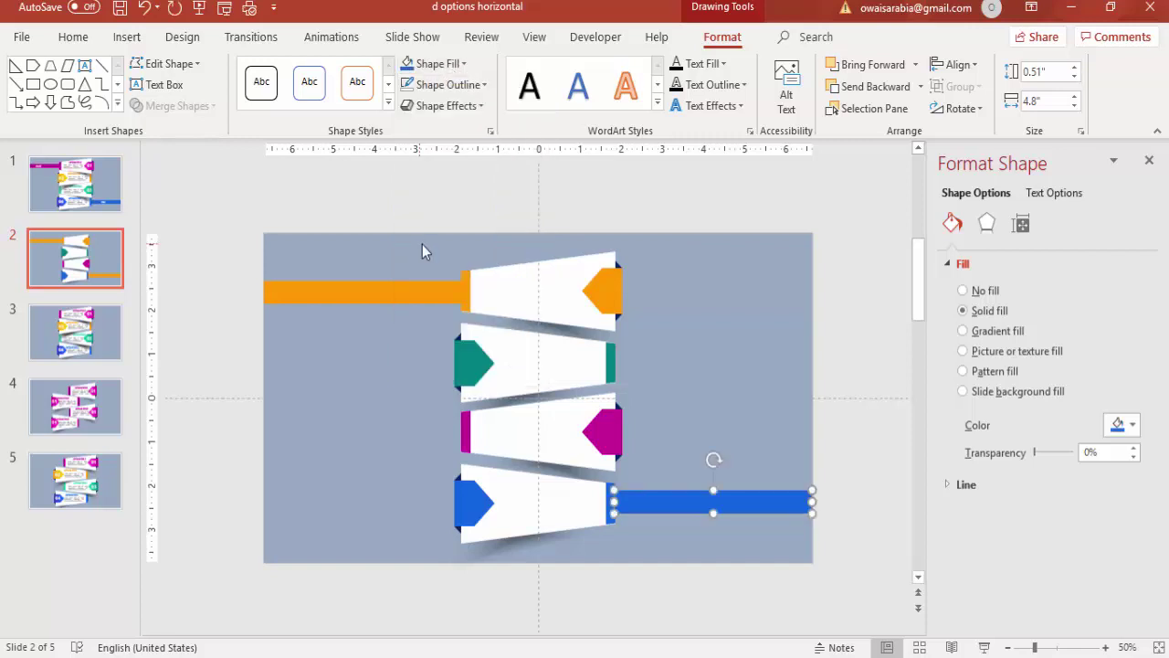
Add a text box reading 01 beside the first tab
click(818, 307)
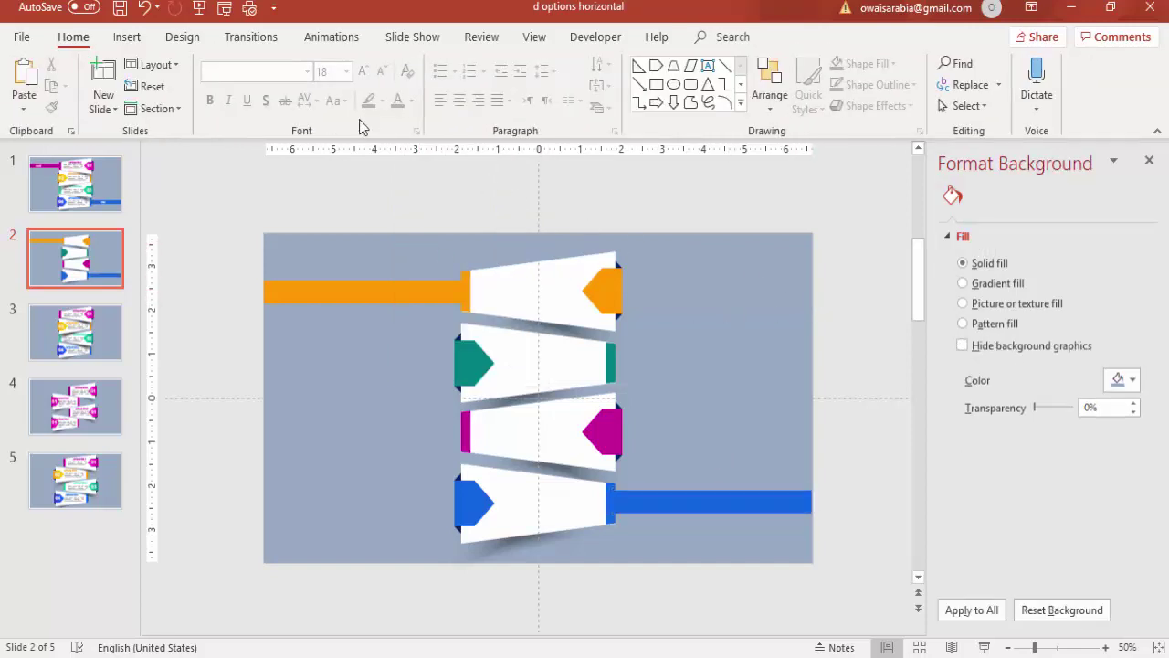
click(127, 38)
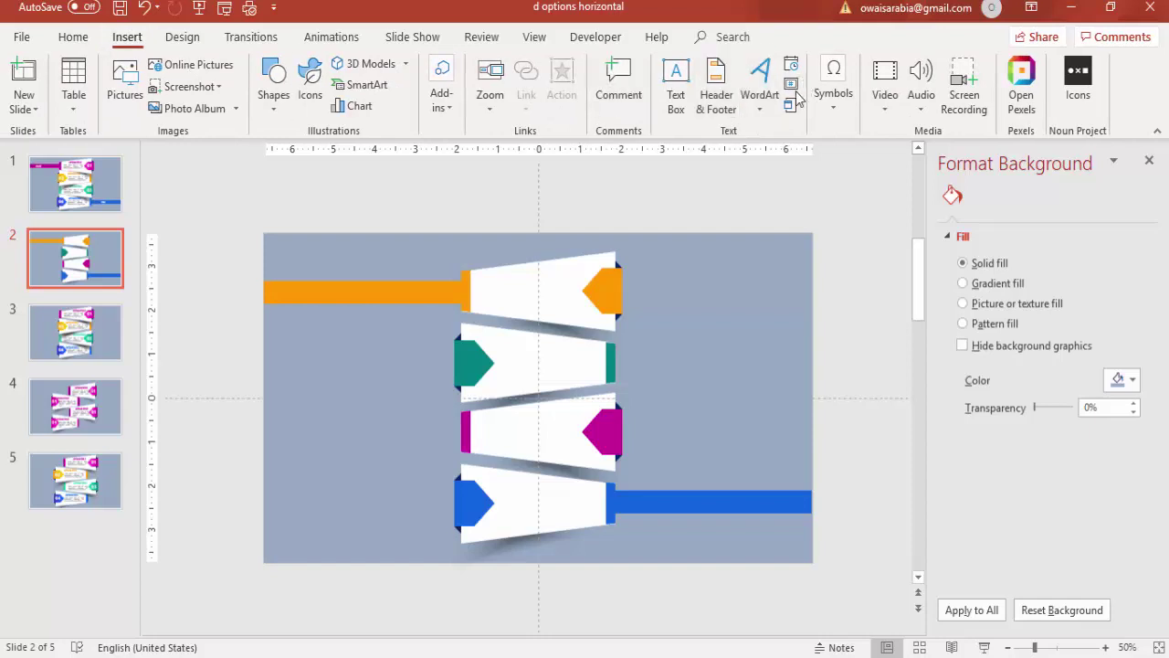
click(676, 82)
drag(649, 265, 707, 311)
text(01)
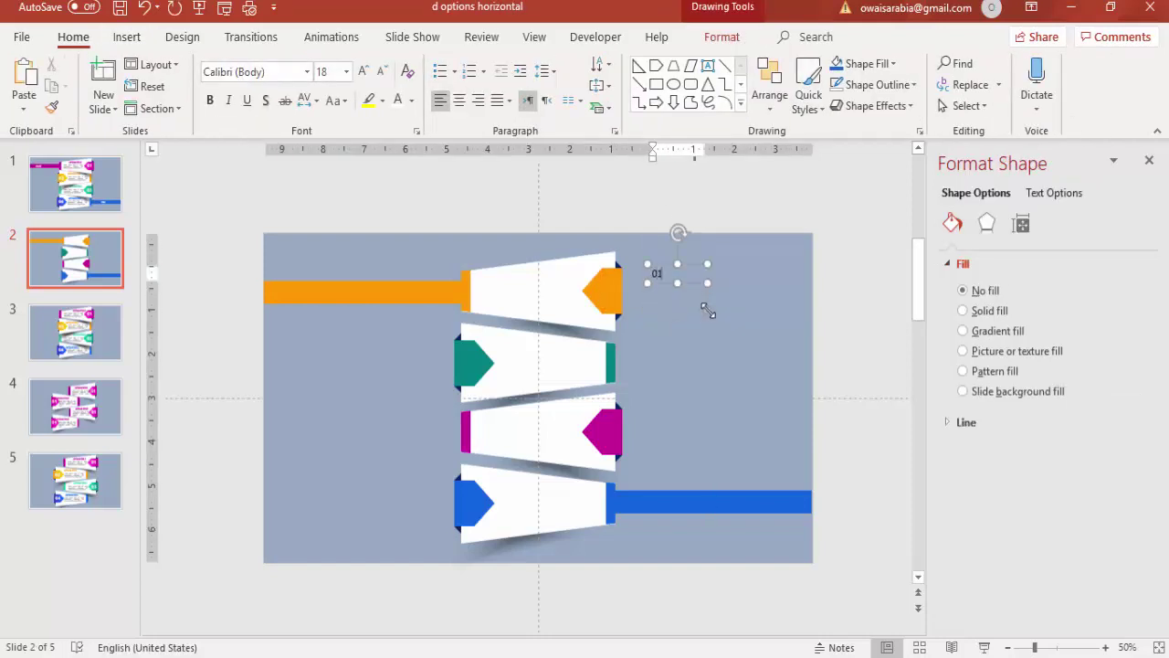
click(691, 268)
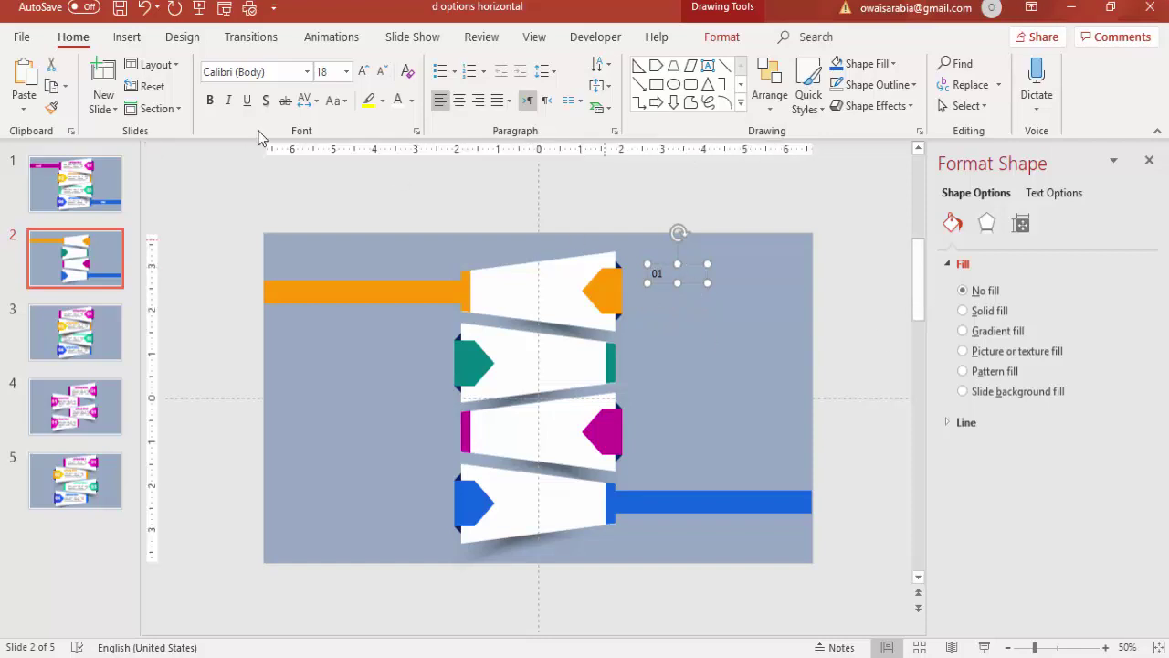
Make 01 bold, centred Arial at 44 pt and fit it onto the orange tip
click(272, 73)
text(A)
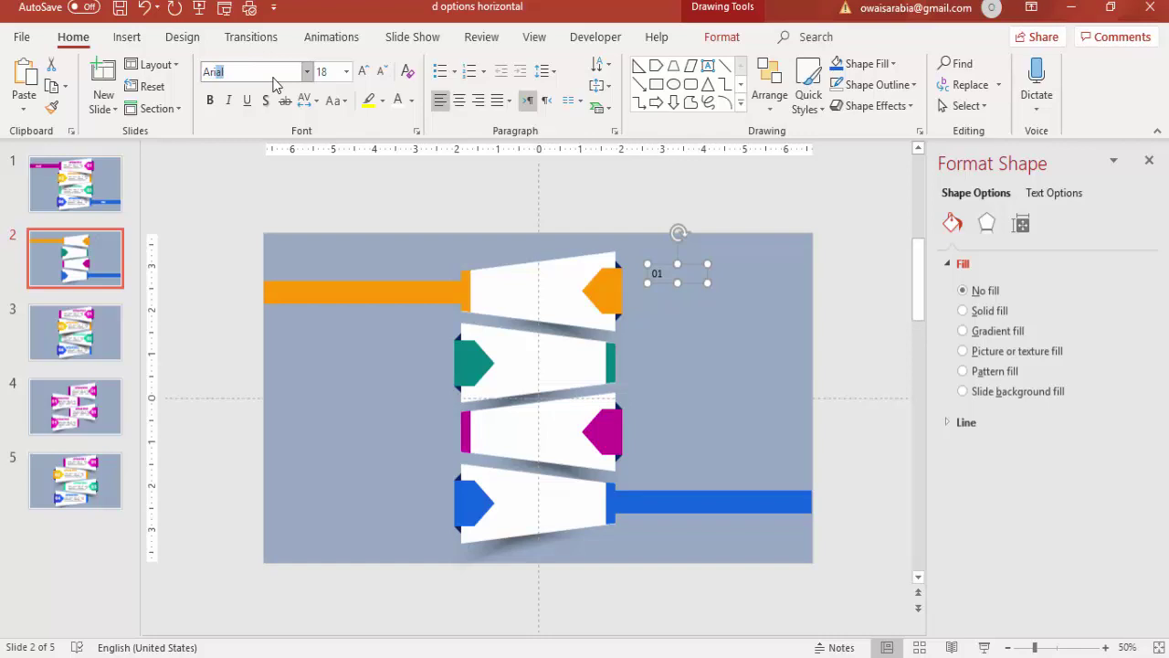
text(rial)
click(209, 100)
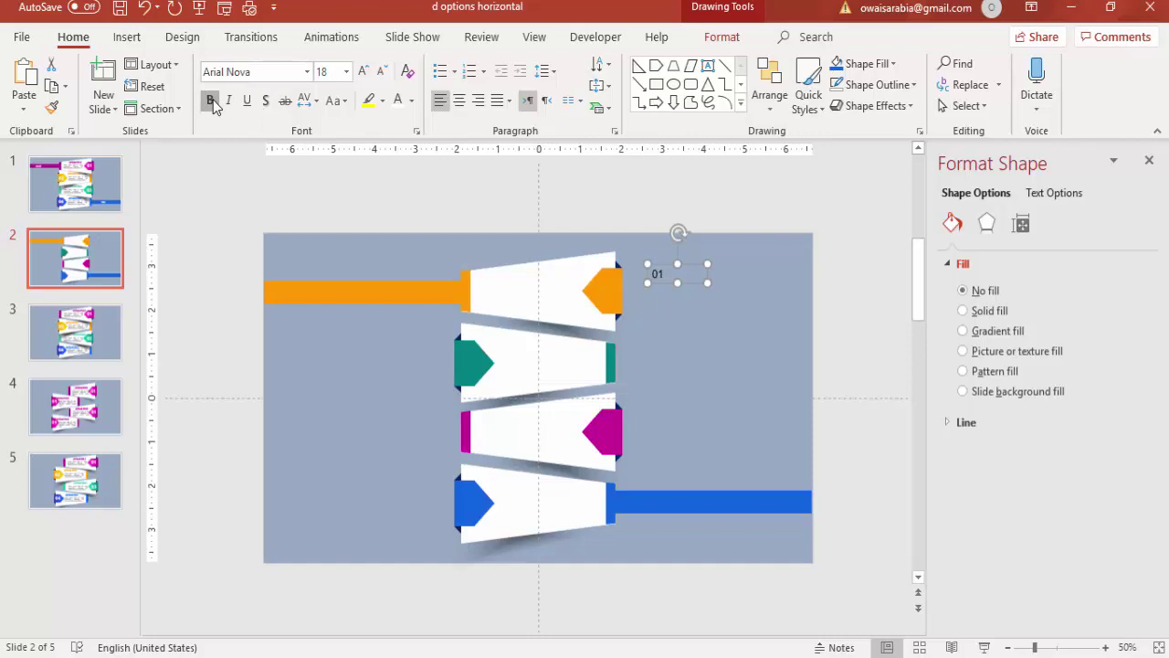
click(363, 73)
click(362, 72)
click(363, 72)
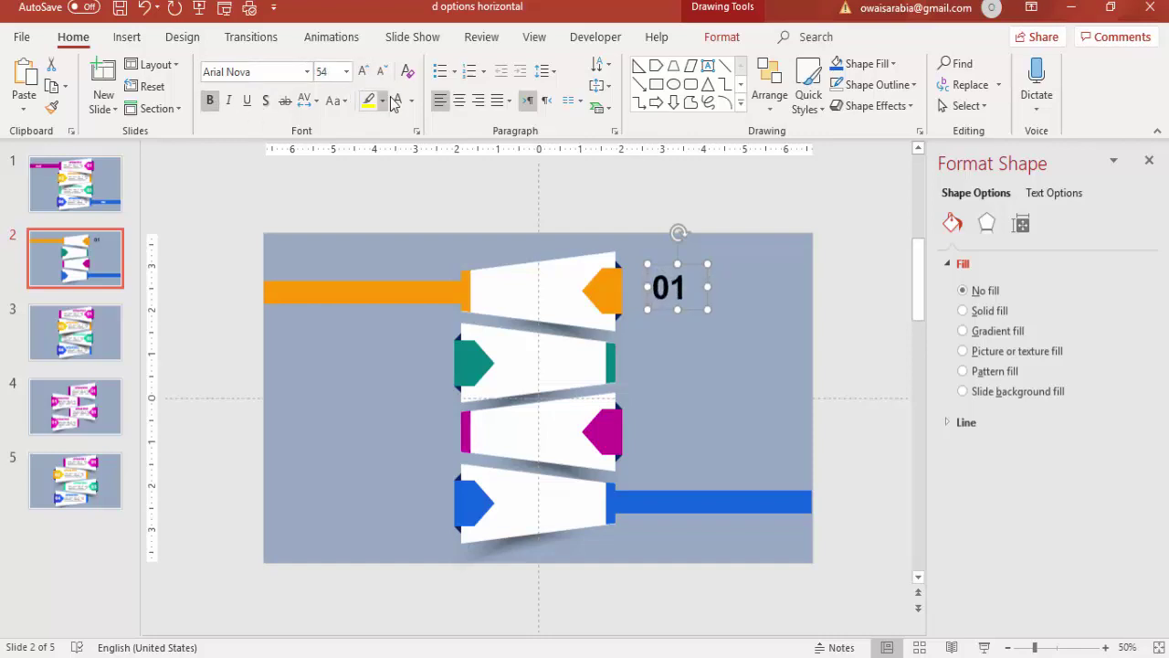
click(459, 101)
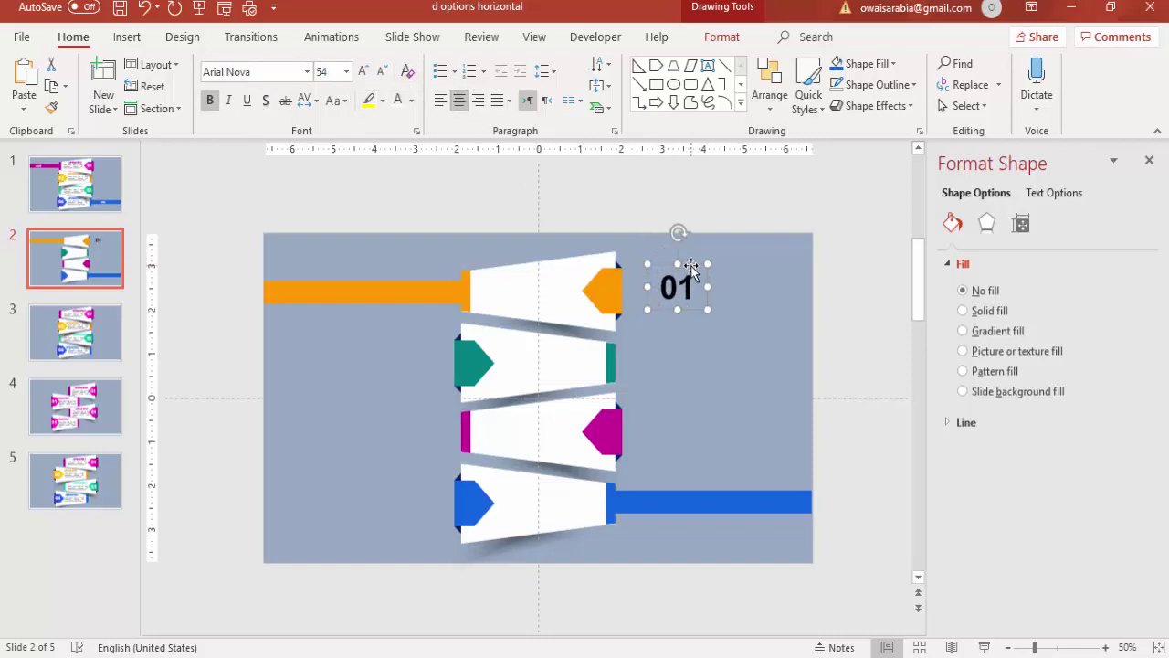
drag(691, 267, 620, 270)
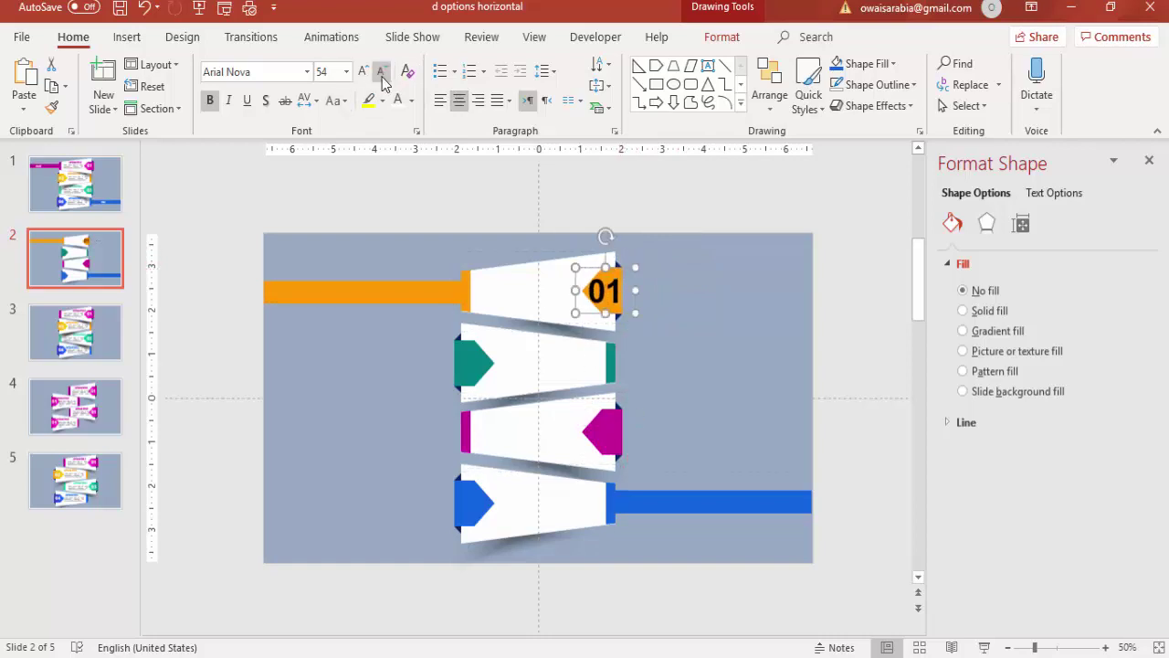
click(382, 73)
click(381, 73)
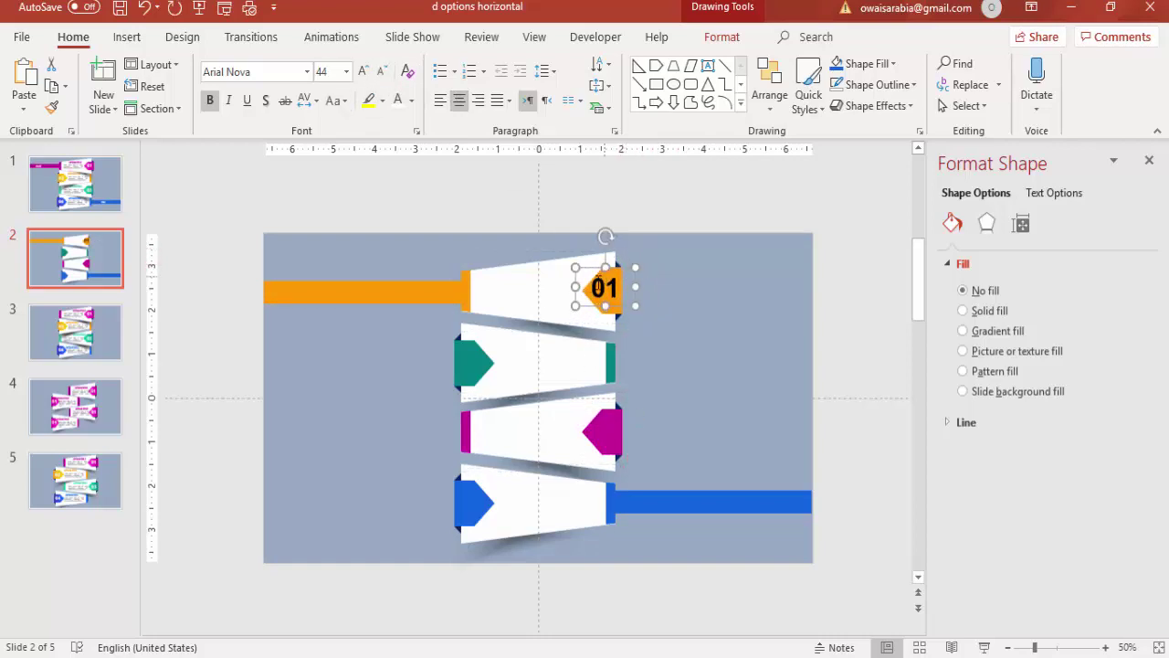
drag(570, 287, 486, 359)
Change the copied label to 02 and place it on the teal tip
click(486, 360)
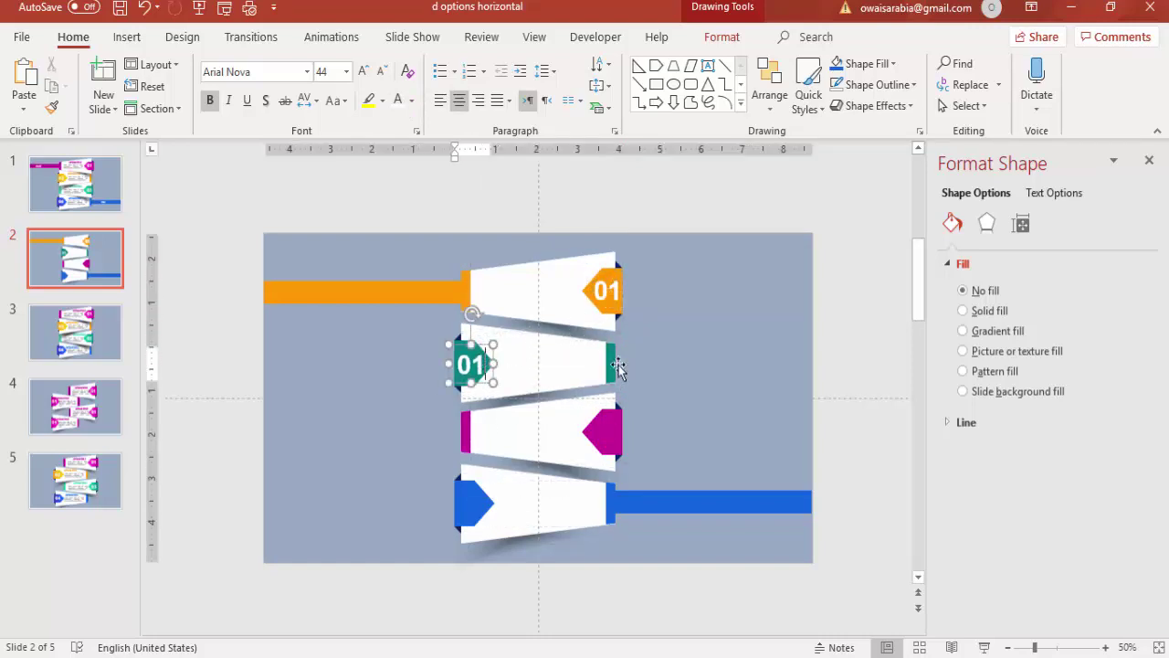
key(BackSpace)
text(2)
drag(481, 347, 643, 417)
Label the magenta and blue tips 03 and 04, then duplicate 04 onto the orange bar
text(03)
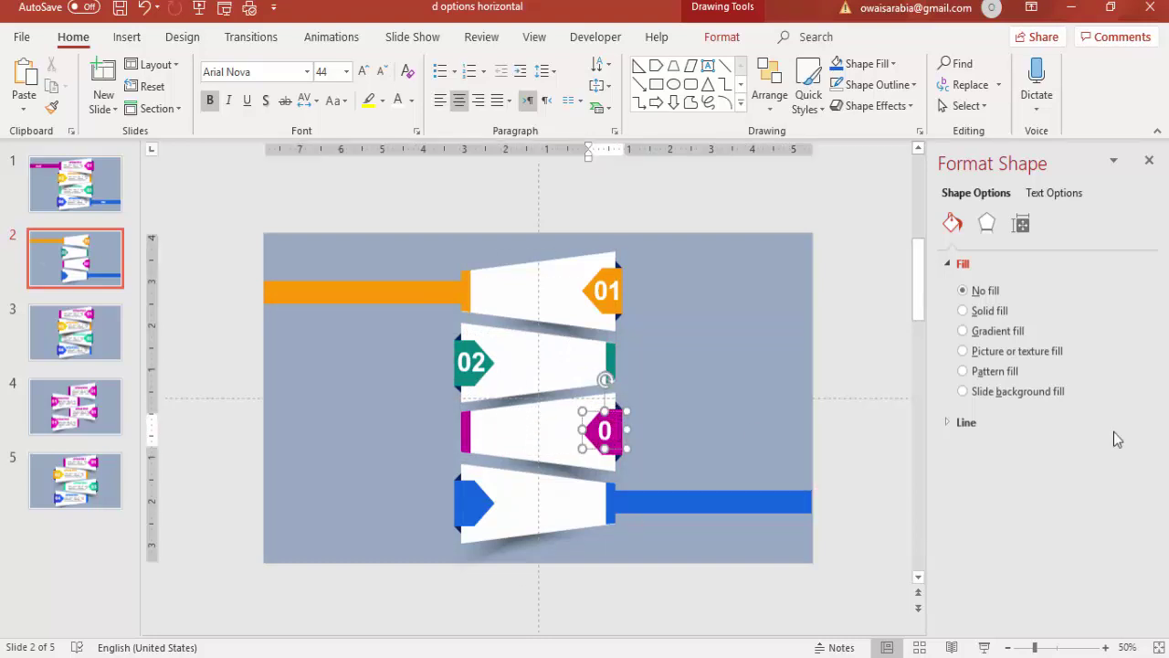
click(592, 413)
drag(592, 412, 484, 491)
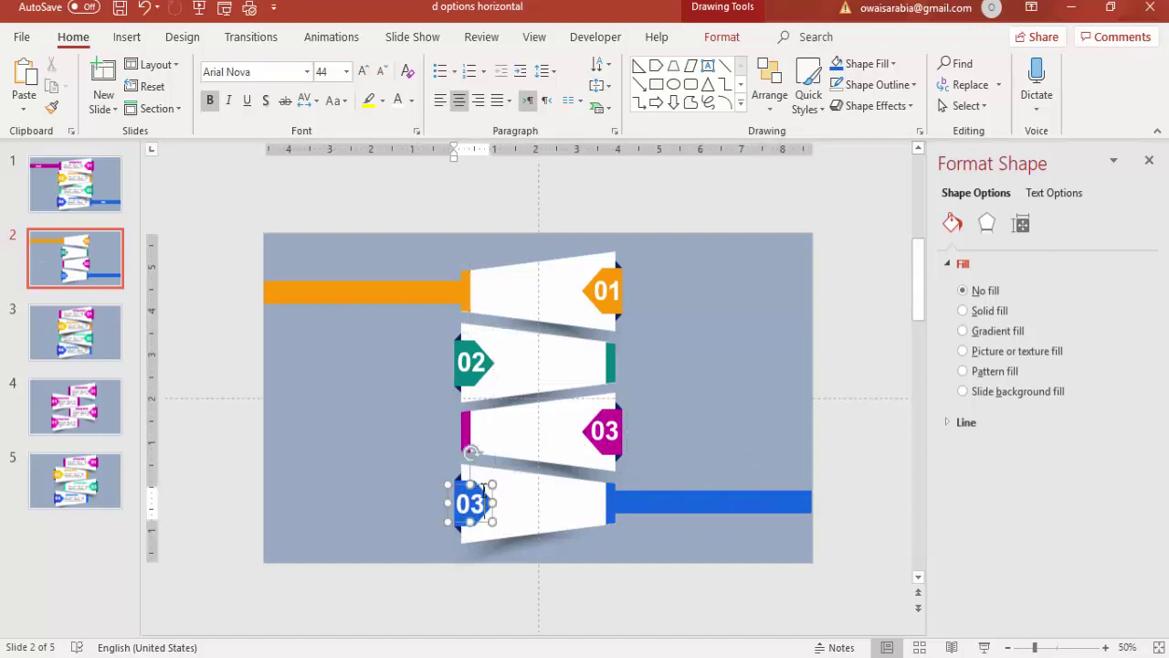
key(BackSpace)
text(4)
click(482, 491)
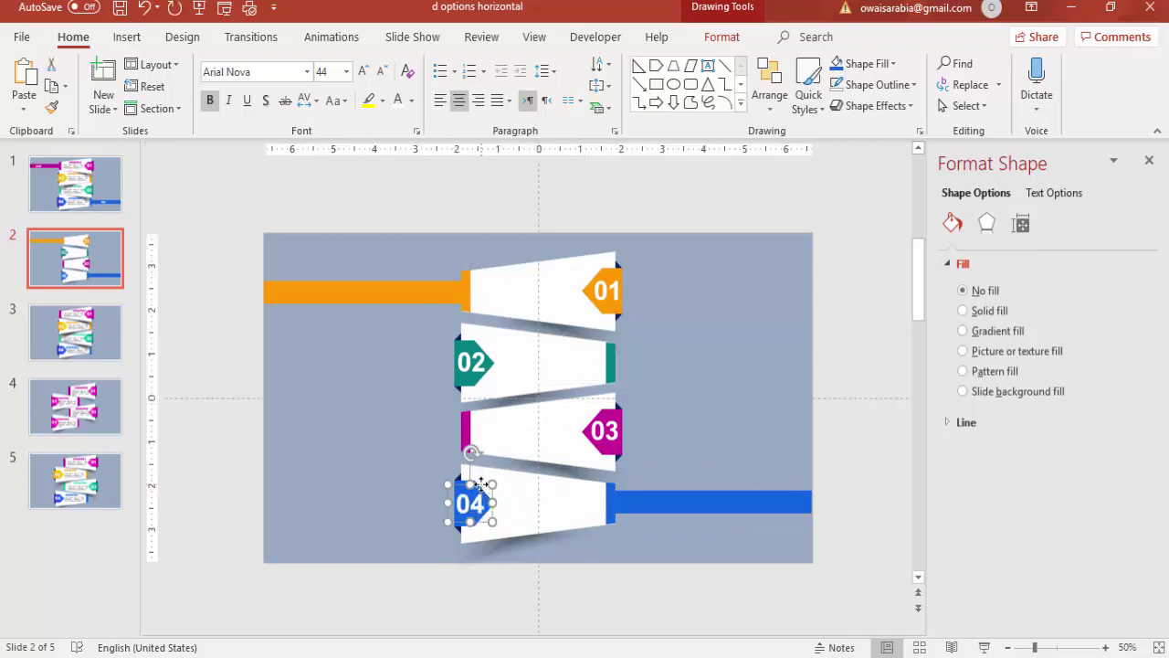
key(ctrl+d)
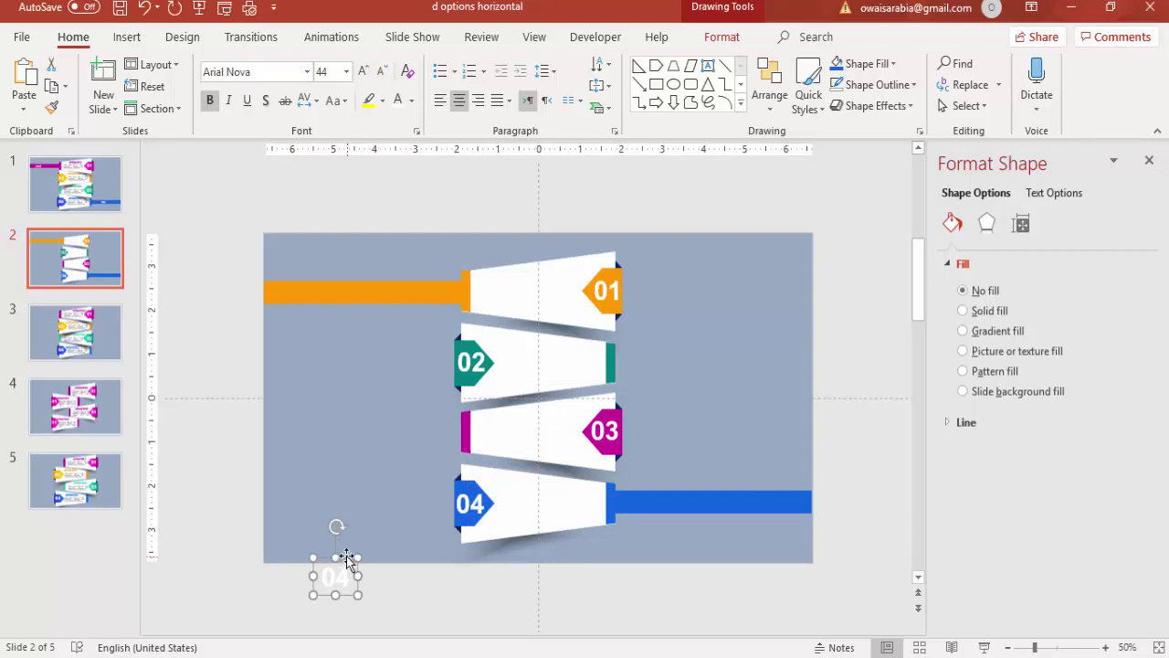
drag(346, 556, 338, 272)
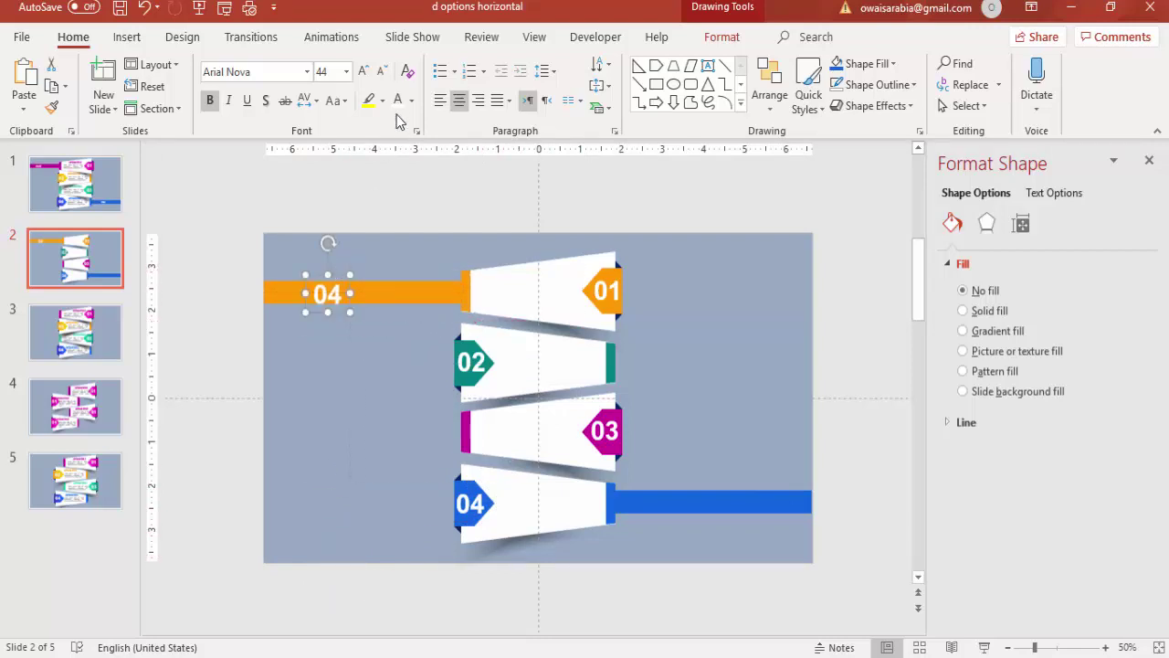
Shrink the copied label to 36 pt, retype it as START, and widen the box
click(382, 71)
click(383, 71)
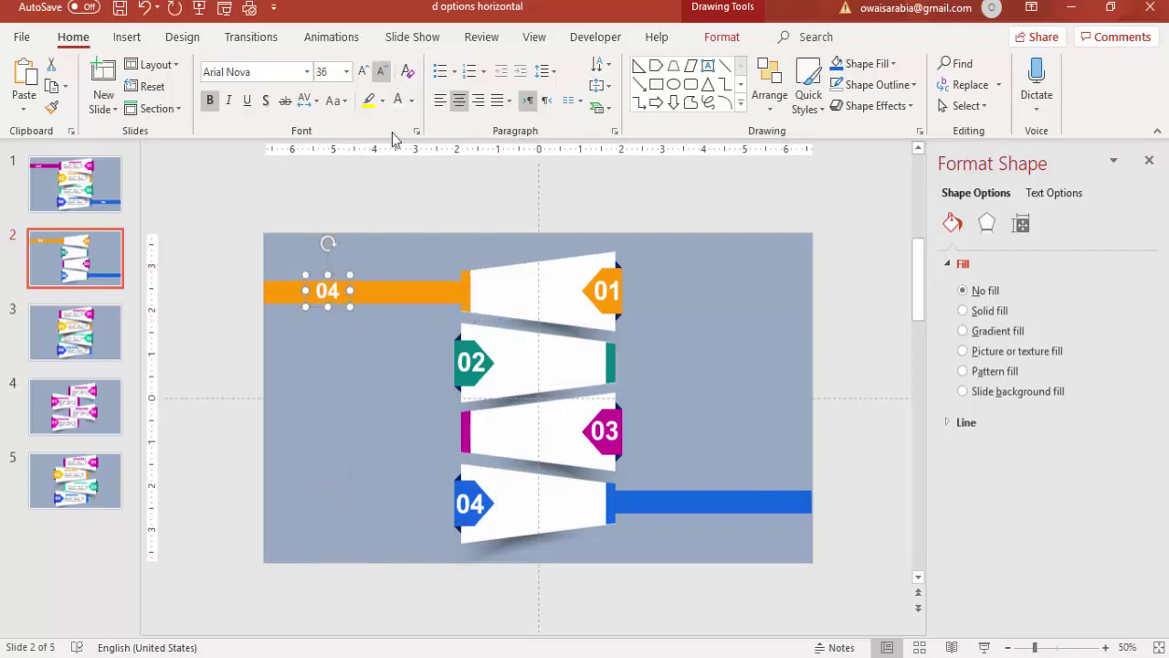
double_click(323, 292)
text(S)
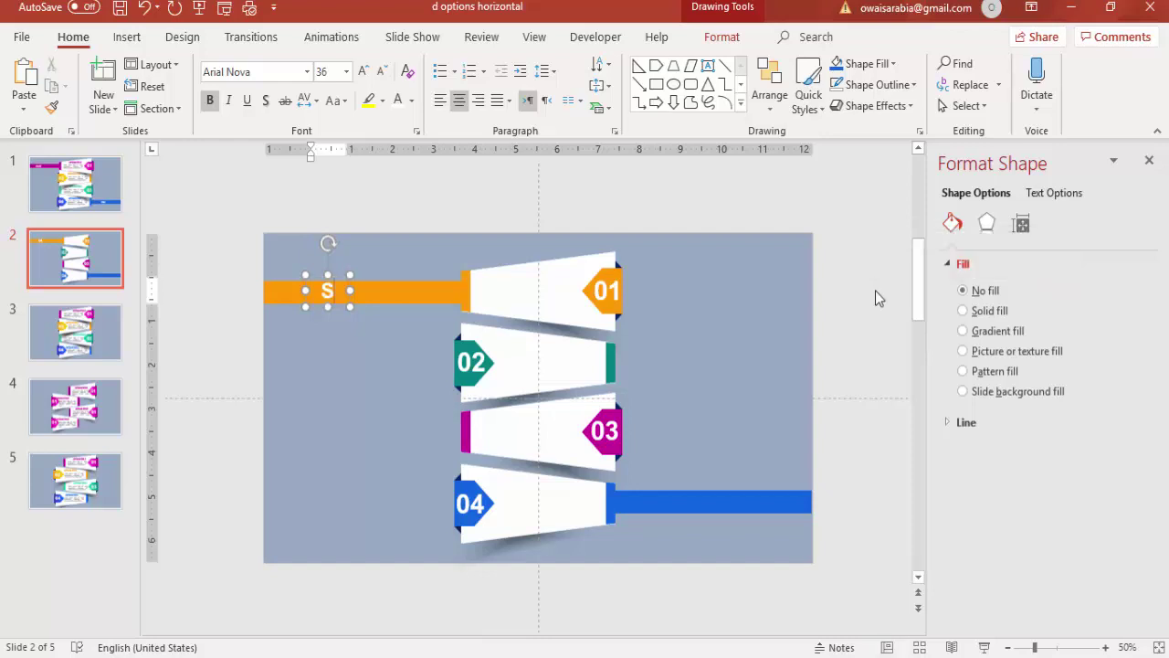
text(TART)
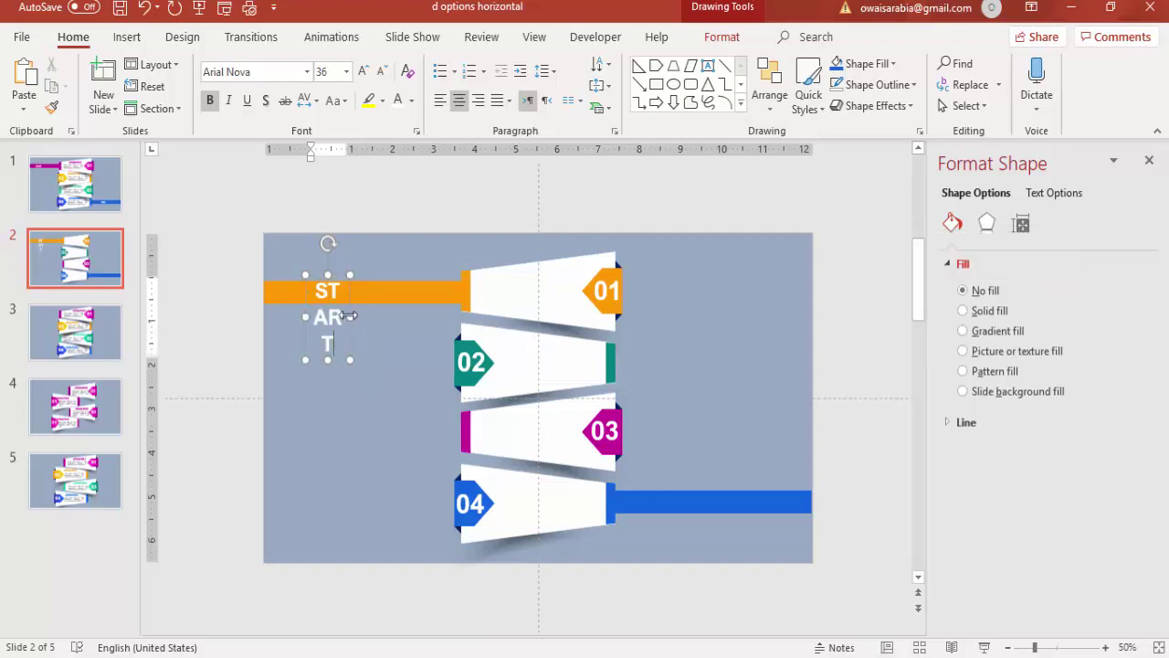
drag(351, 317, 710, 506)
Move a copy of the START label onto the blue bar and retype it as END
scroll(702, 396, down, 3)
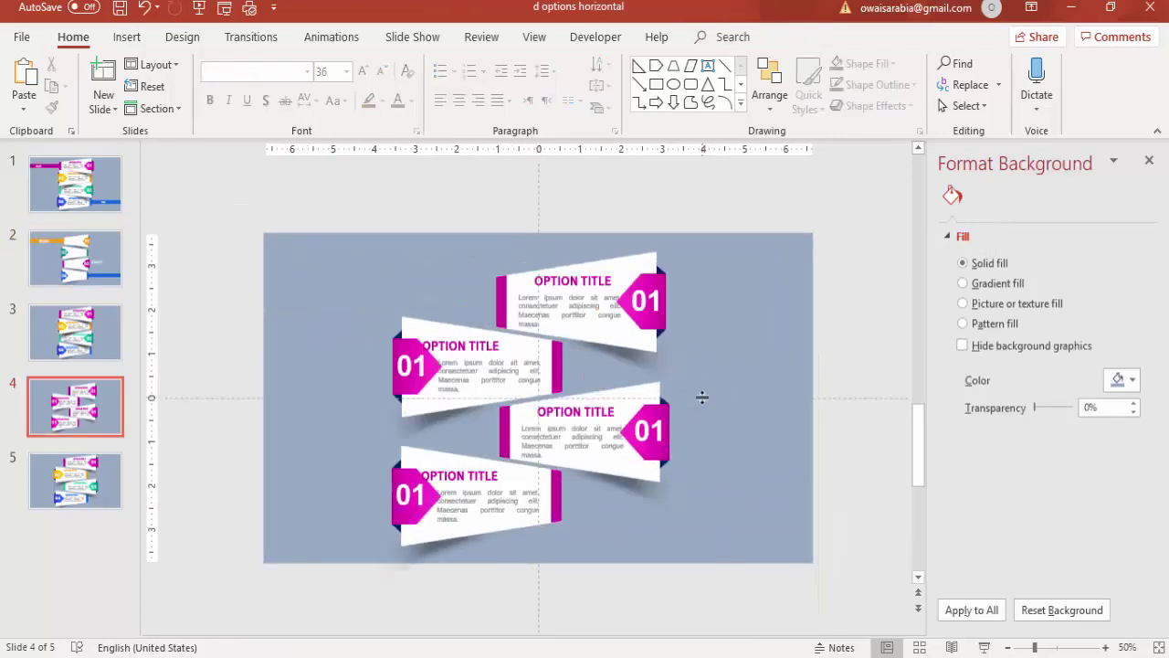
scroll(825, 390, up, 2)
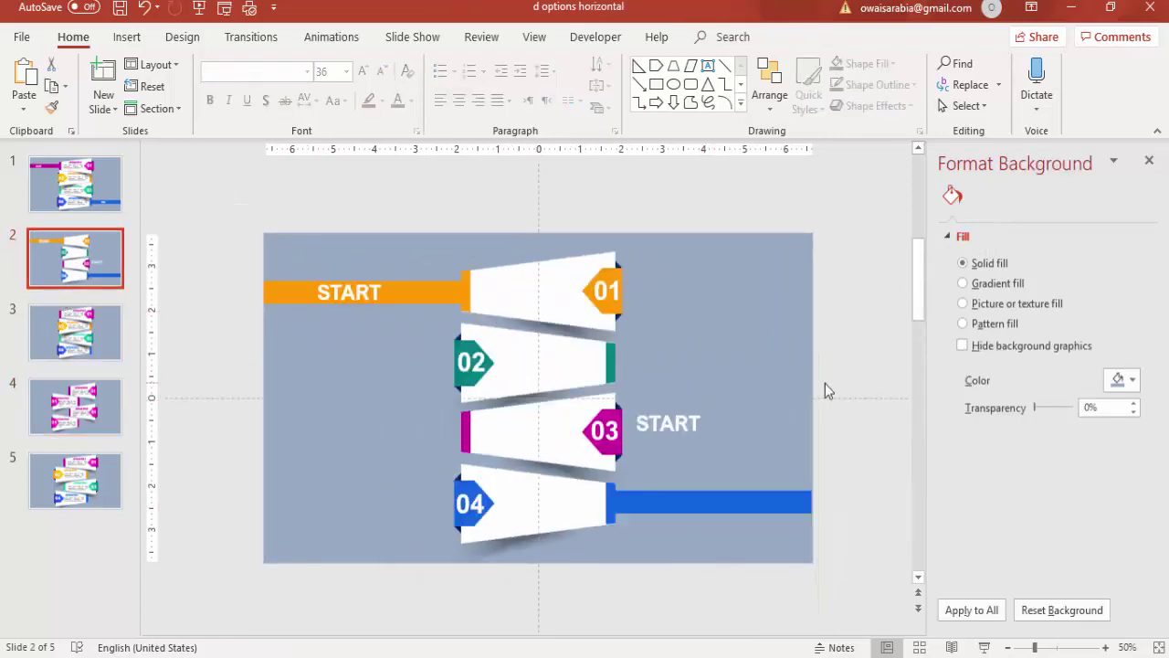
click(694, 418)
drag(696, 418, 744, 488)
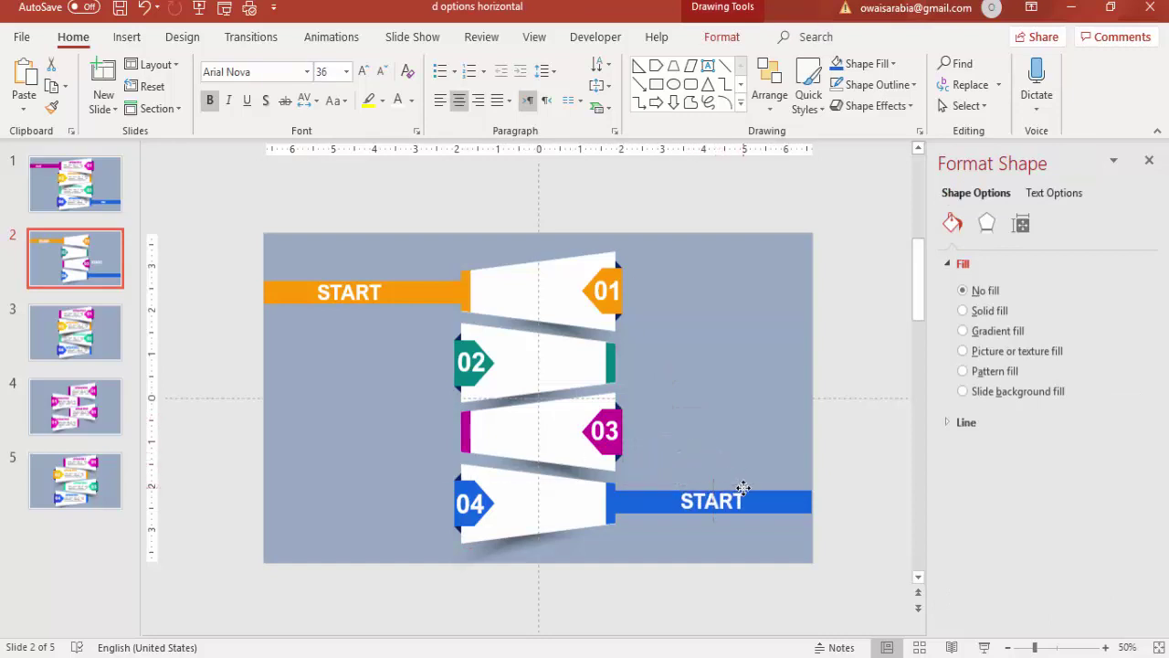
double_click(714, 501)
text(END)
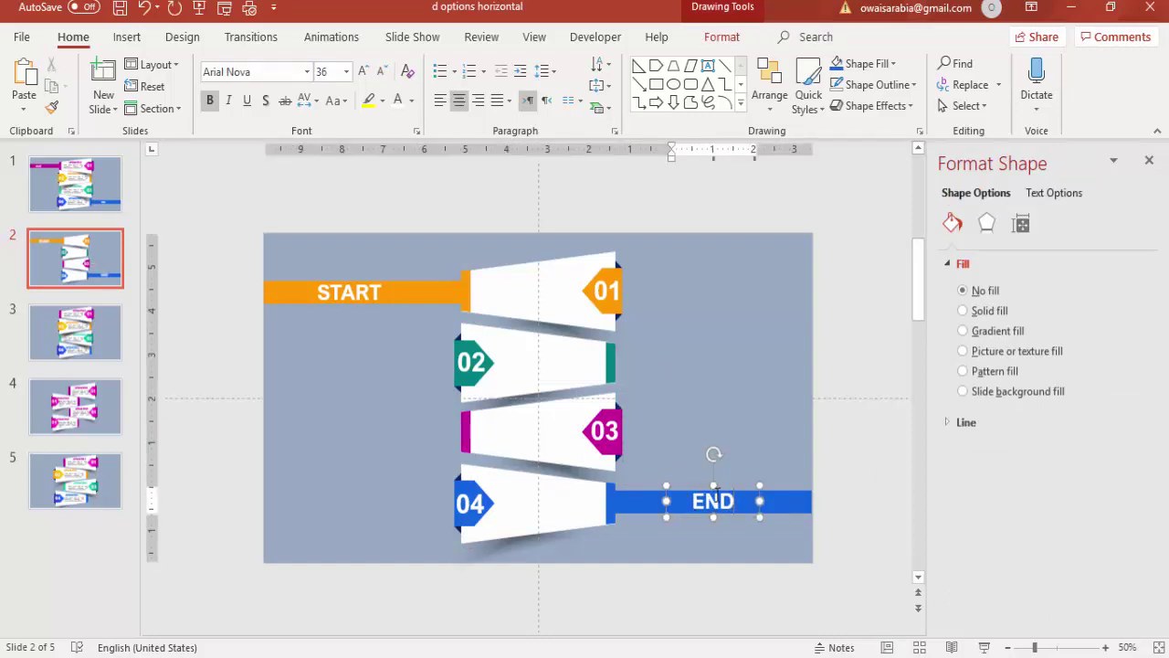
key(Escape)
key(Escape)
click(723, 485)
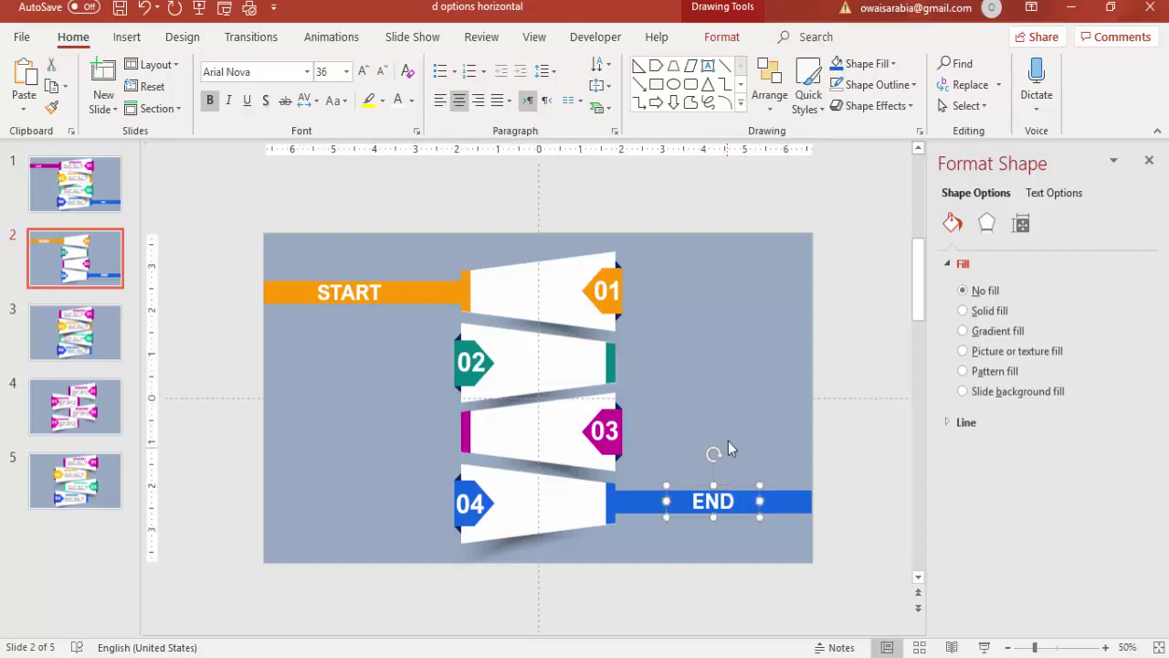
Create a centred, orange 'Type your text here' text box and position it on the tabs
click(126, 36)
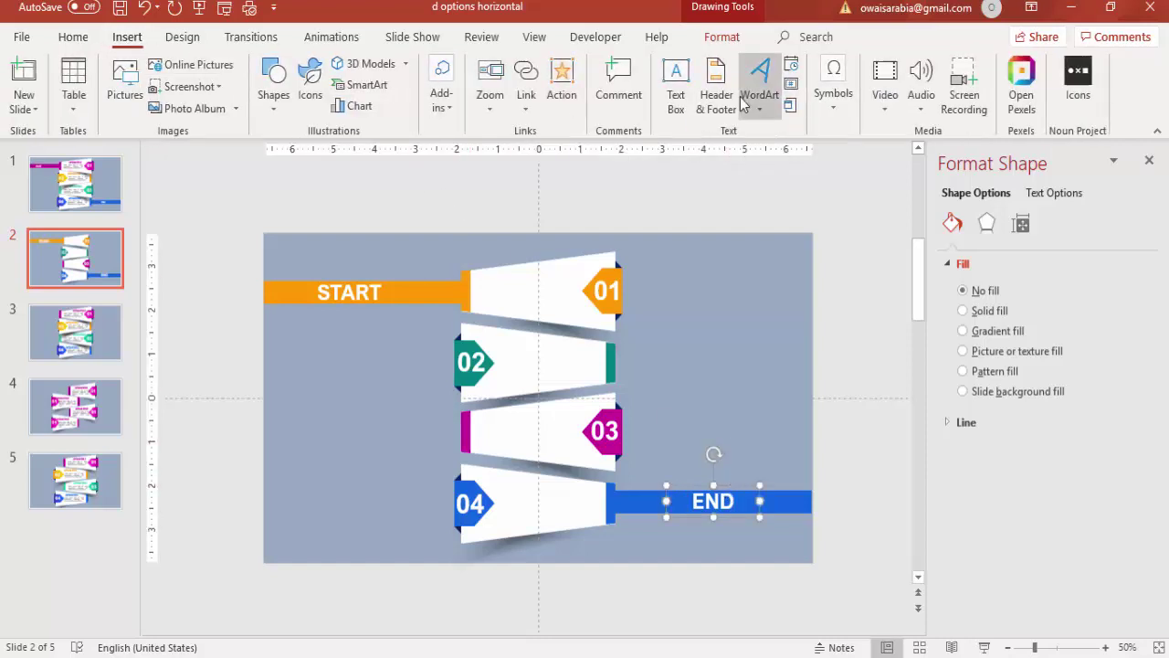
click(676, 89)
drag(666, 292, 794, 332)
text(Ty)
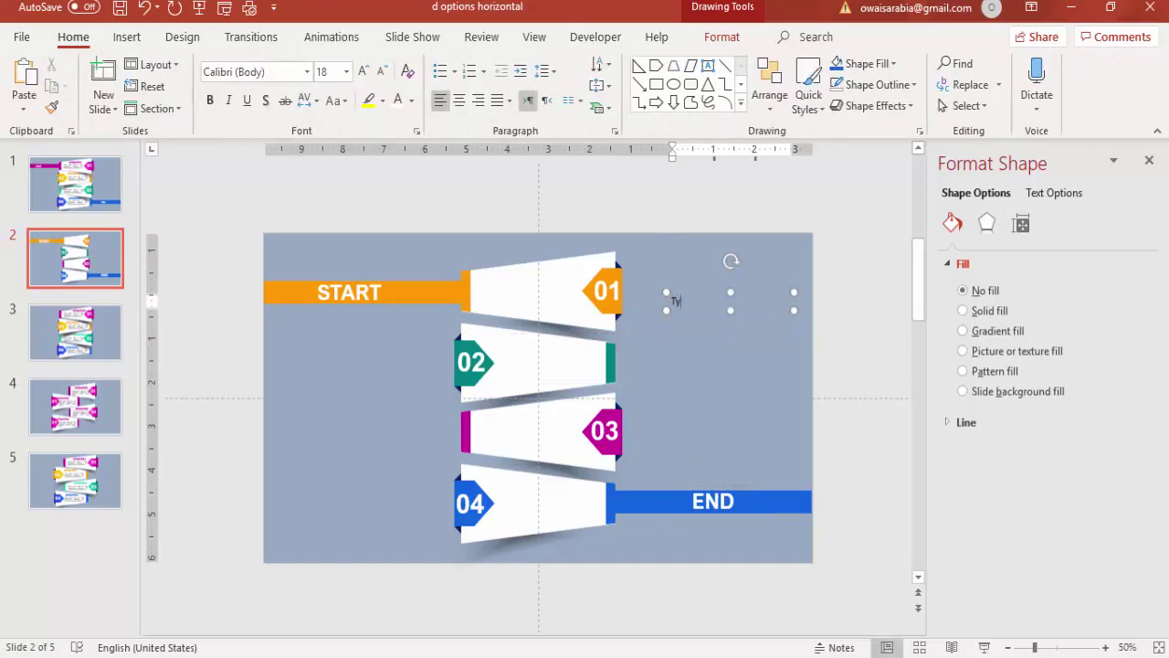
text(pe your text here)
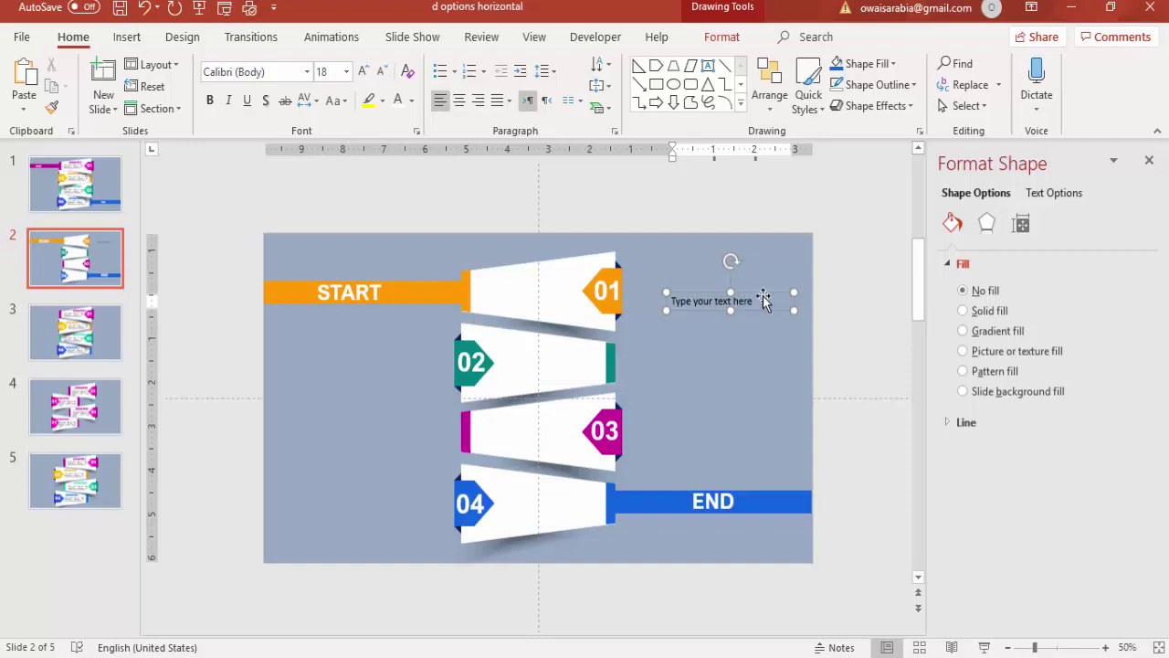
click(786, 300)
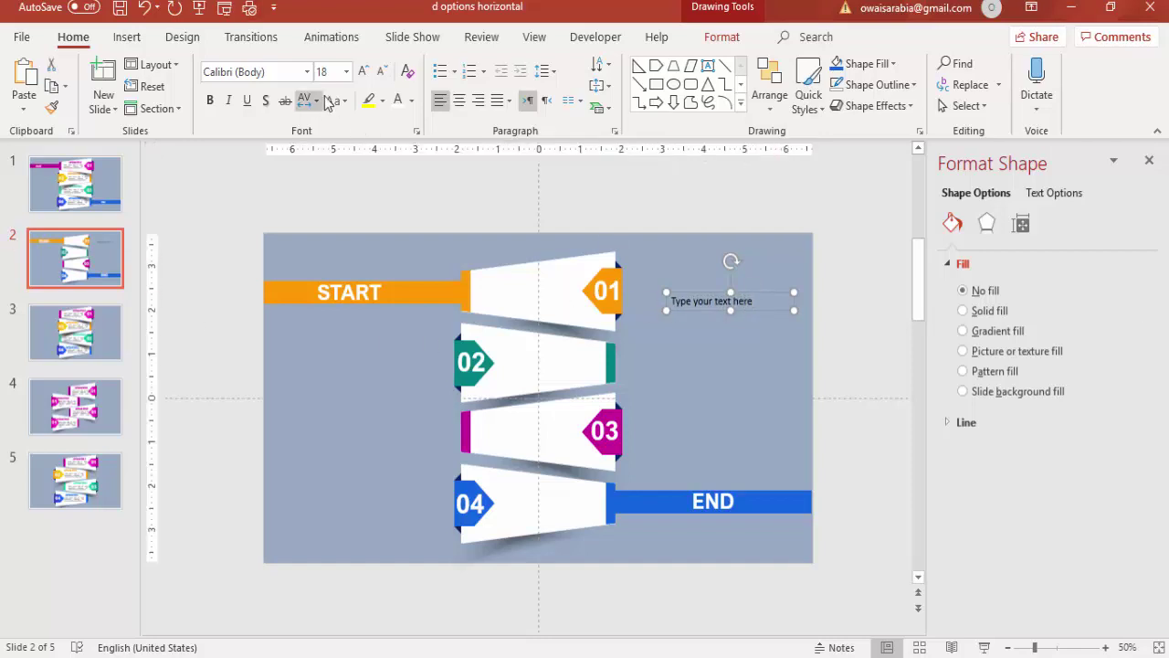
click(459, 100)
drag(790, 306, 575, 289)
click(411, 100)
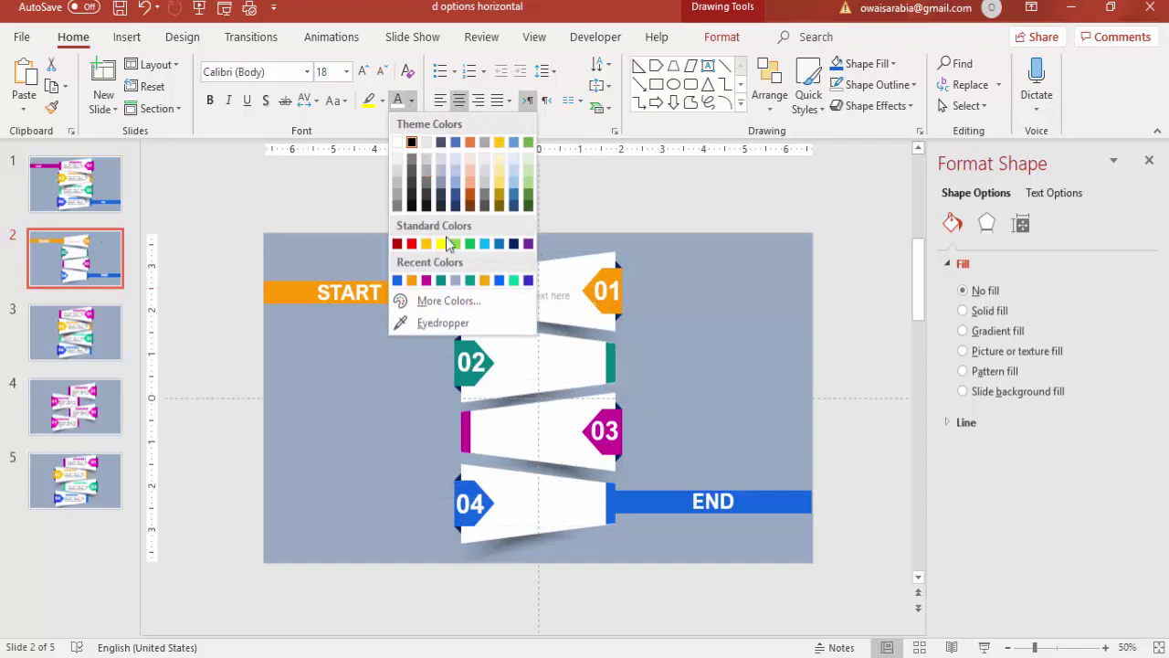
click(412, 281)
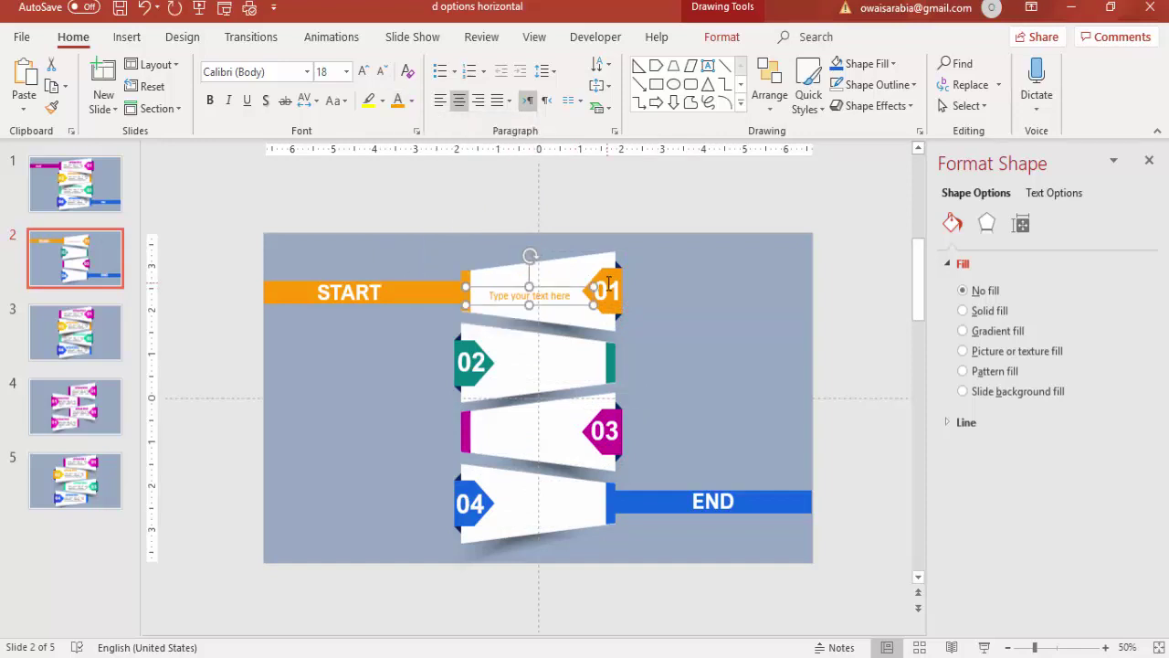
drag(592, 283, 583, 492)
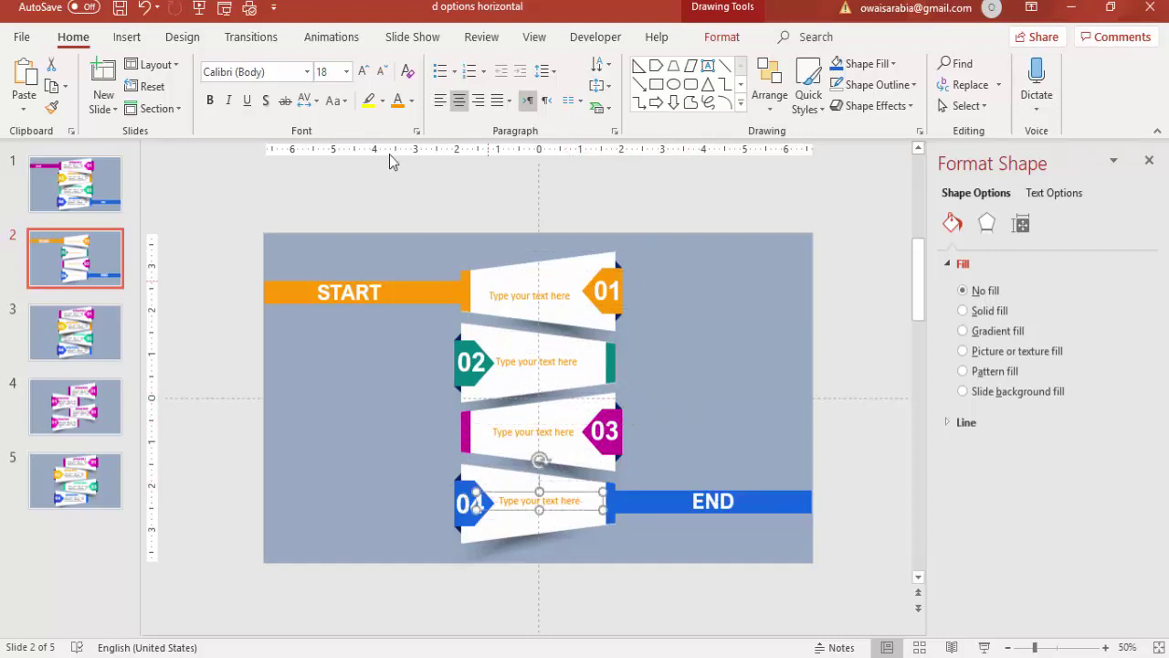
Recolour the placeholder text blue on tab 04, magenta on tab 03, and teal on tab 02
click(412, 101)
click(408, 278)
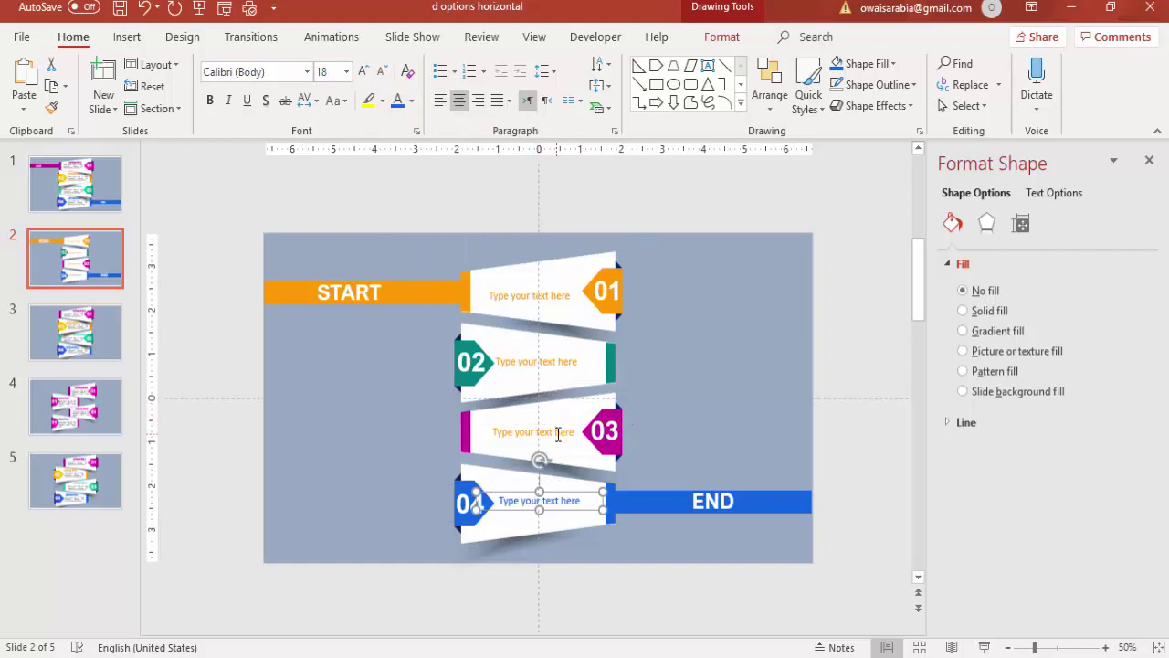
click(548, 431)
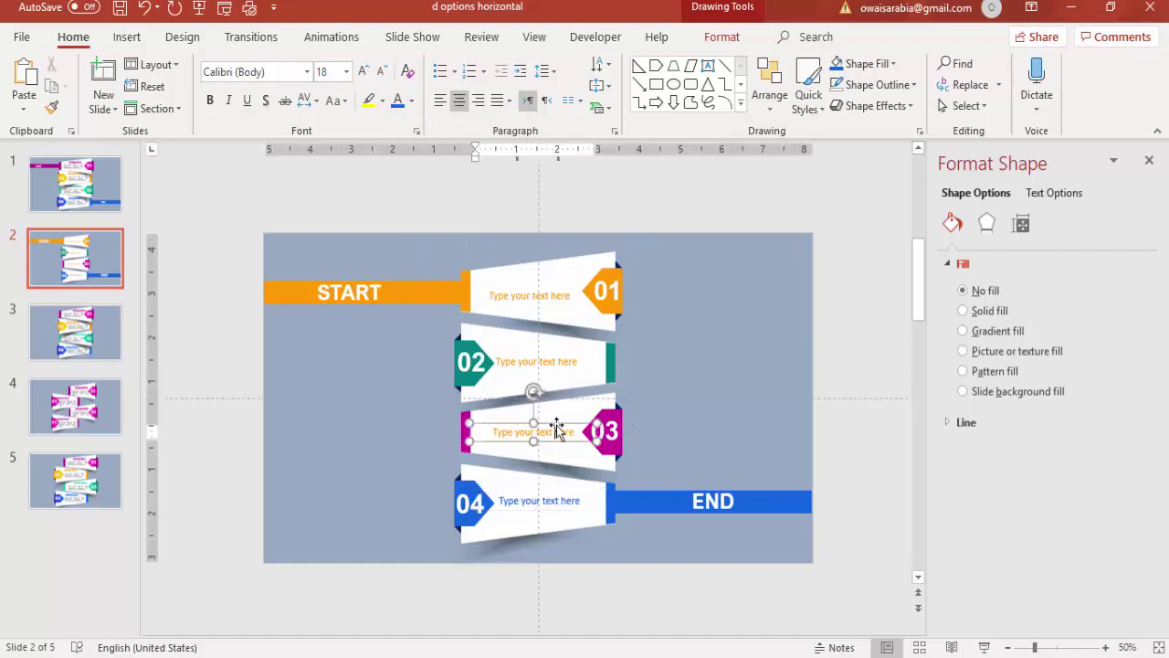
click(412, 101)
click(426, 280)
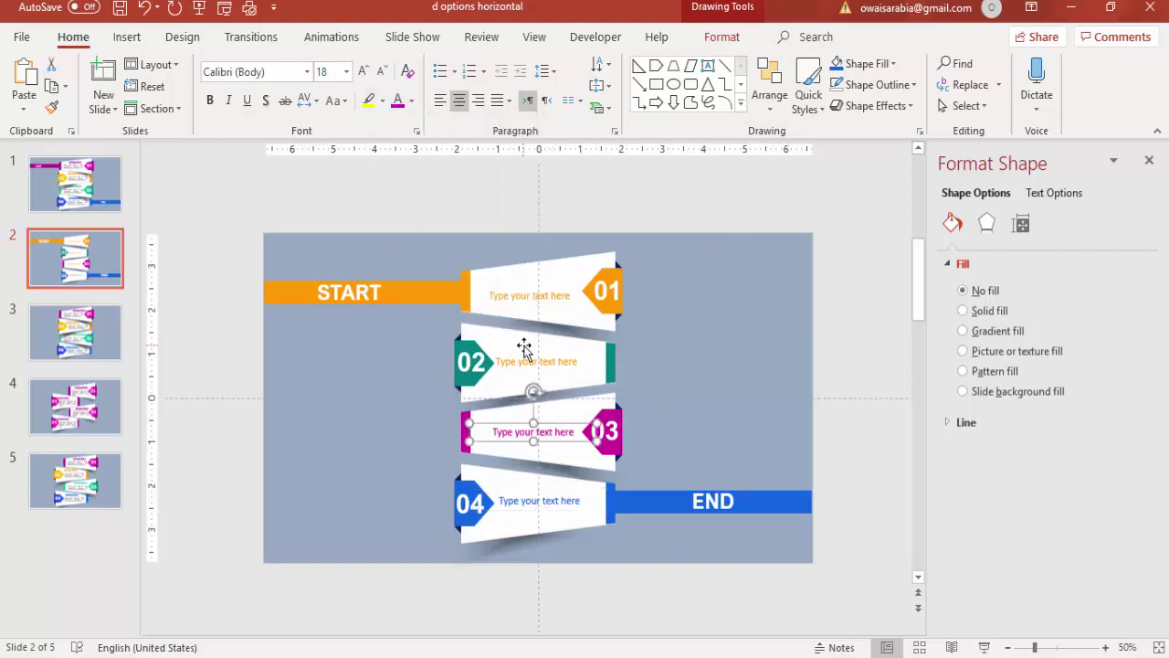
click(542, 355)
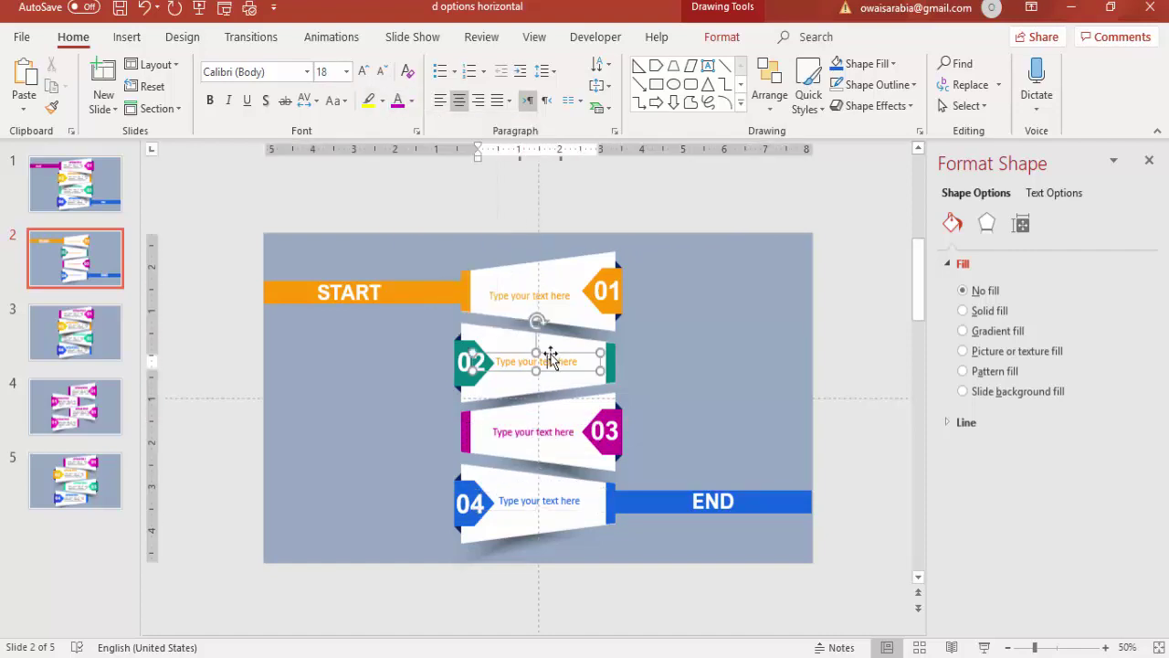
click(412, 101)
click(442, 281)
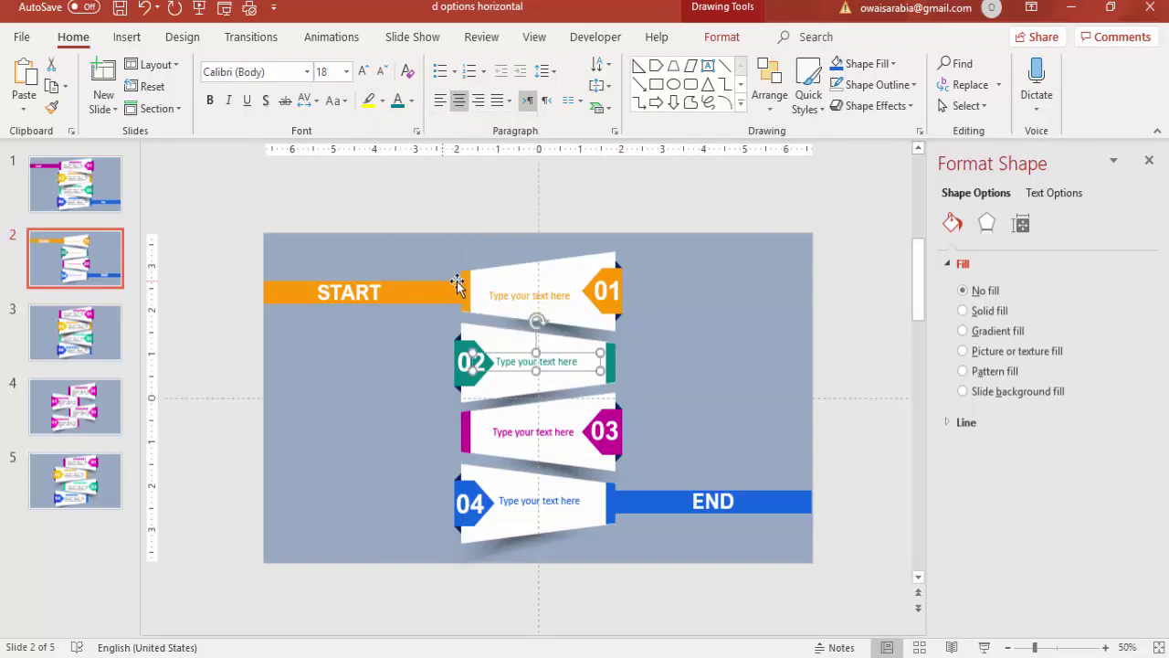
click(732, 338)
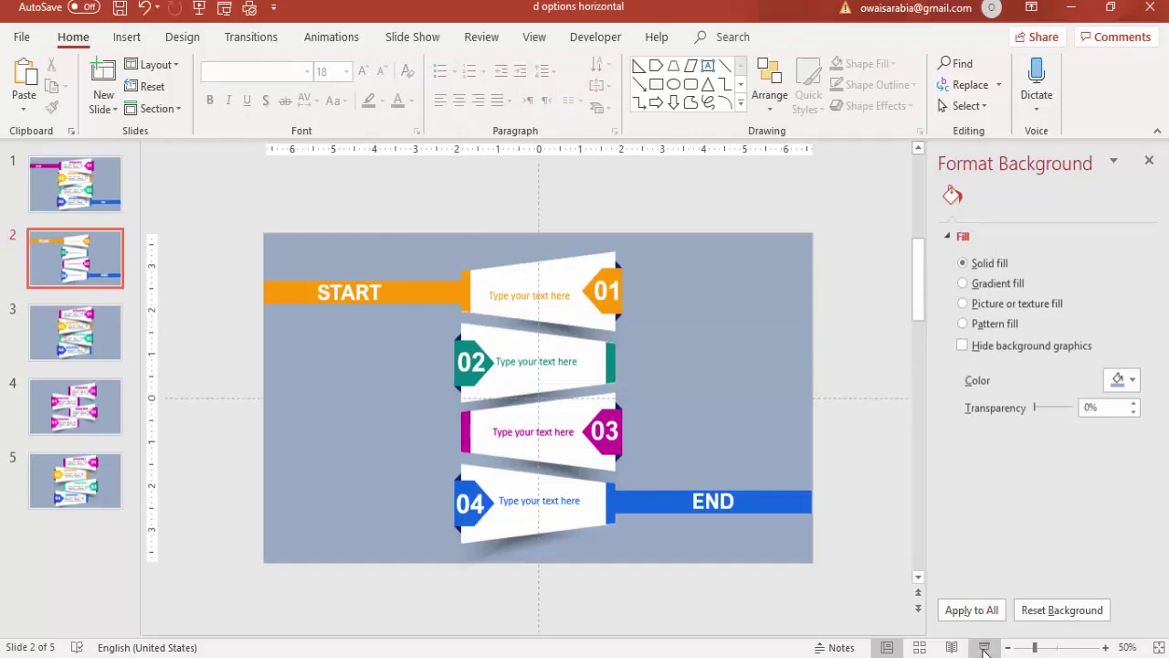
Preview slide 2 as a full-screen show, exit, and close the Format Background pane
click(984, 648)
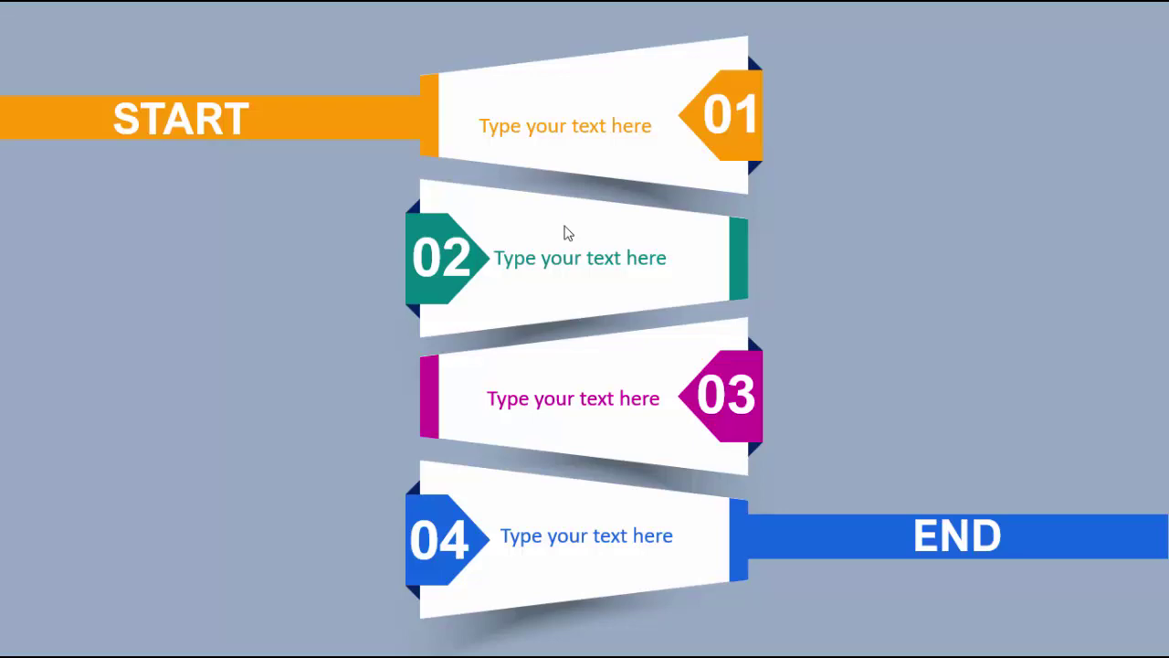
key(Escape)
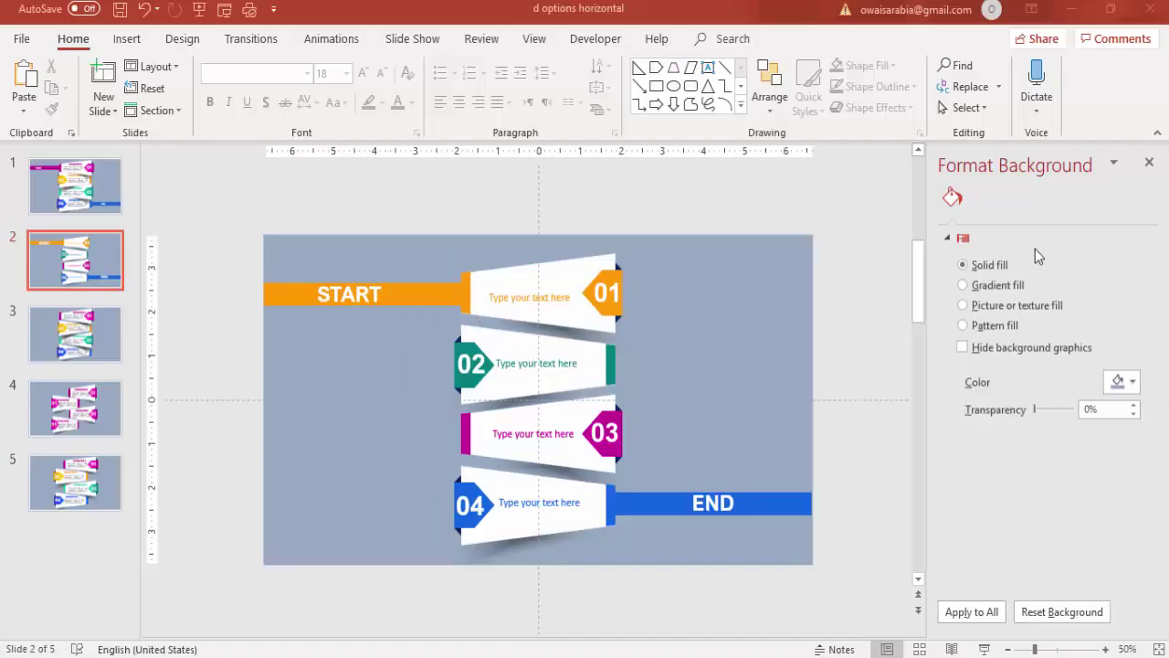
click(1148, 165)
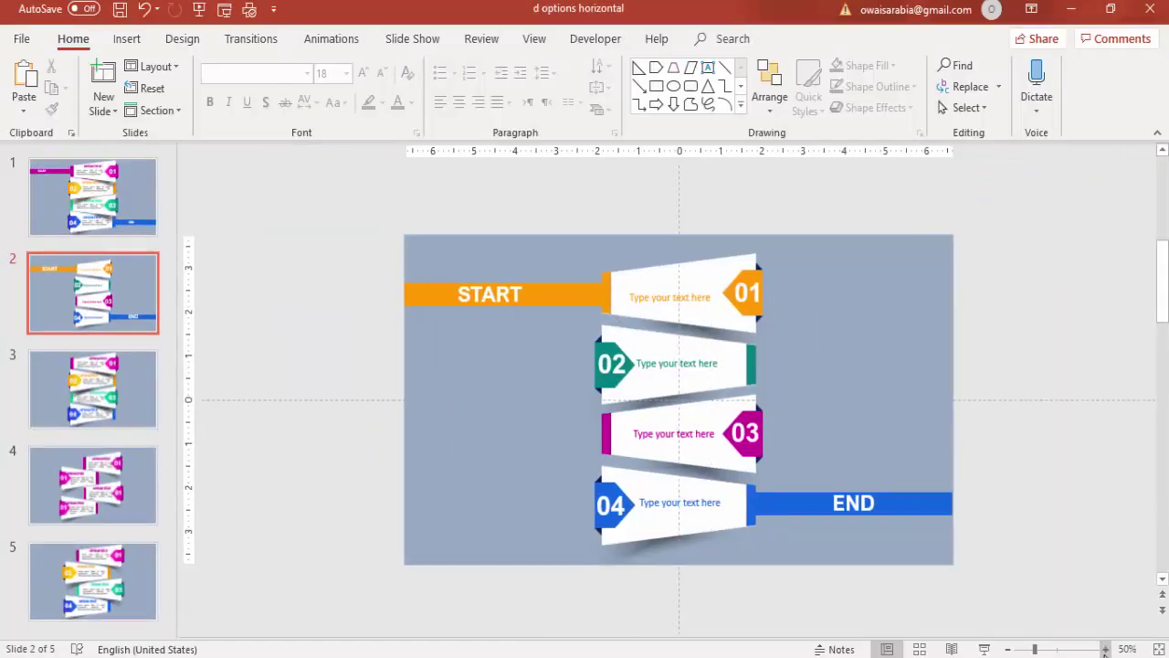
Draw a parallelogram between tabs 01 and 02, increasing its slant and size to about 0.76" by 1.55"
click(1106, 648)
click(1105, 649)
click(1105, 648)
click(1105, 649)
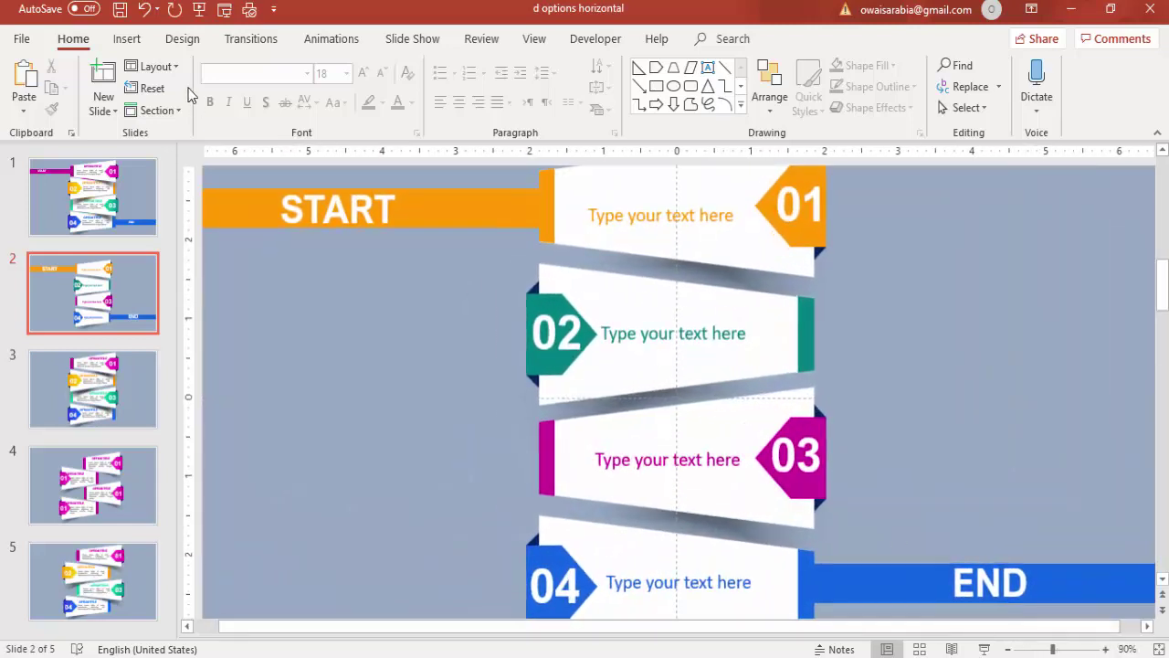
click(127, 39)
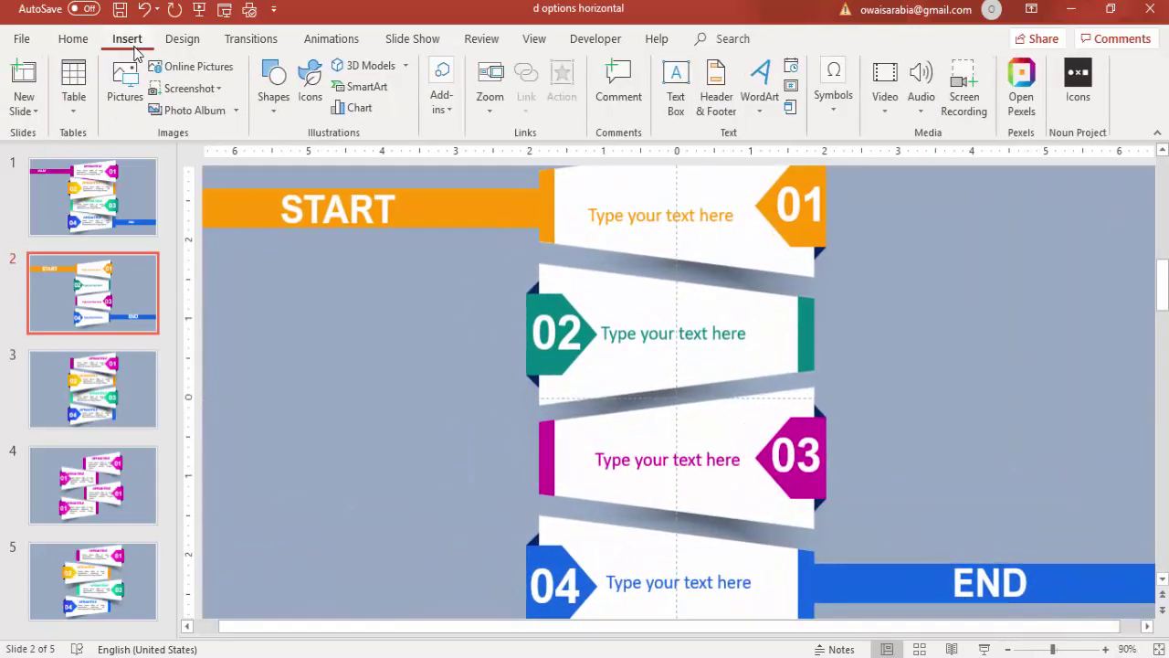
click(274, 91)
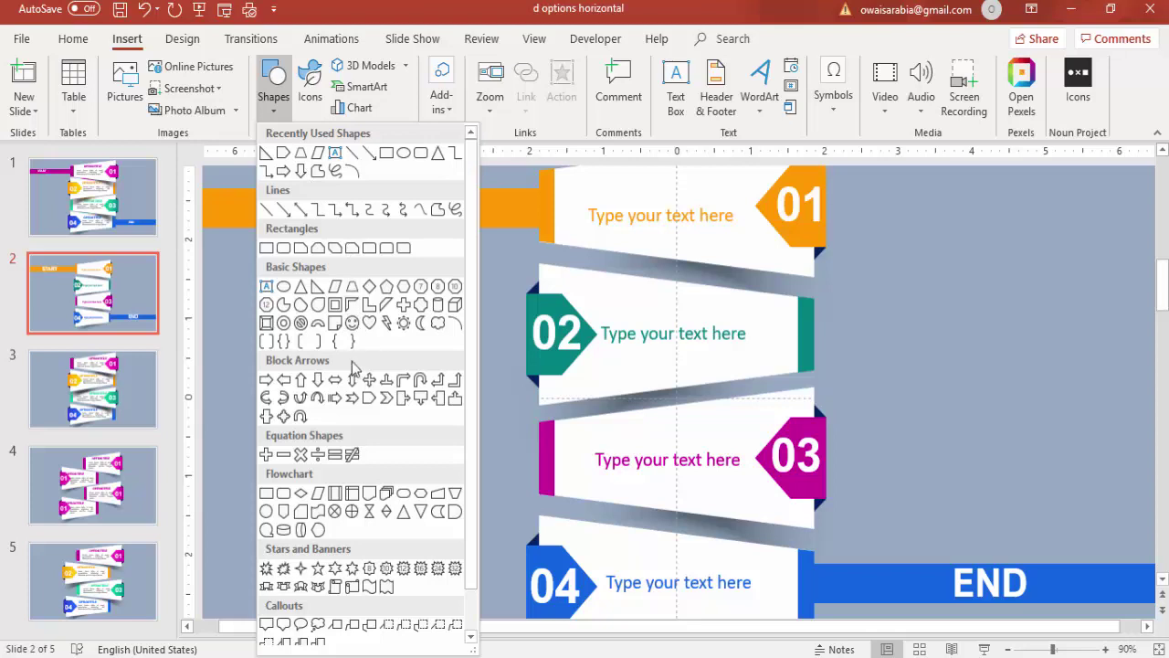
click(336, 288)
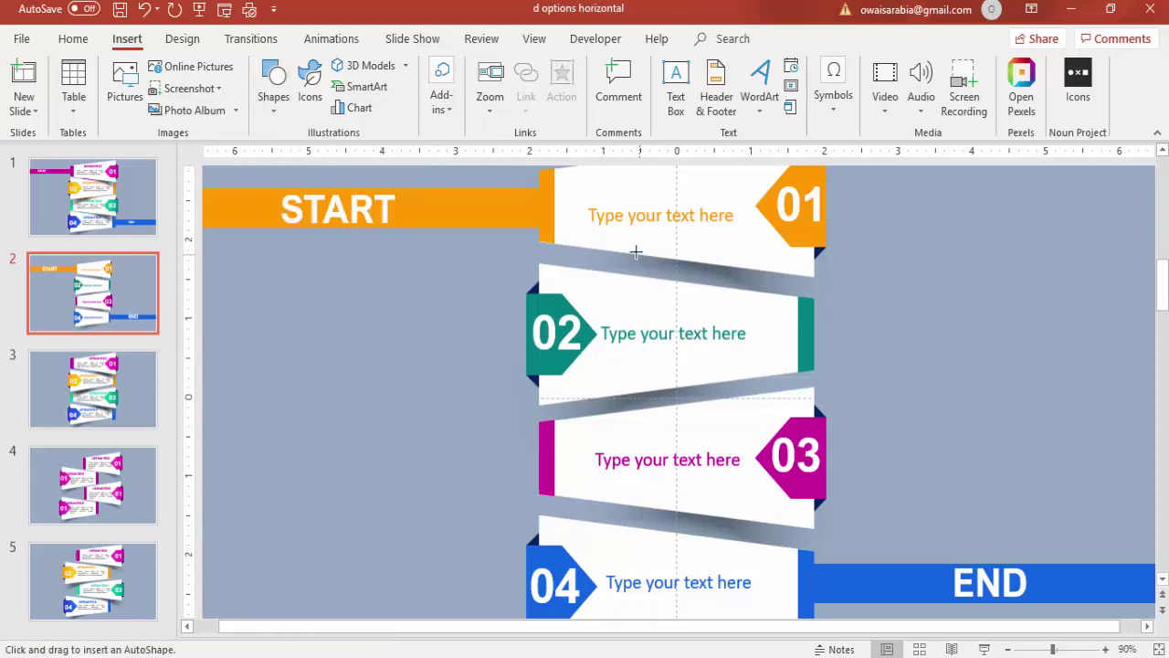
mouse_move(636, 251)
mouse_down()
mouse_move(686, 287)
mouse_move(733, 296)
mouse_up()
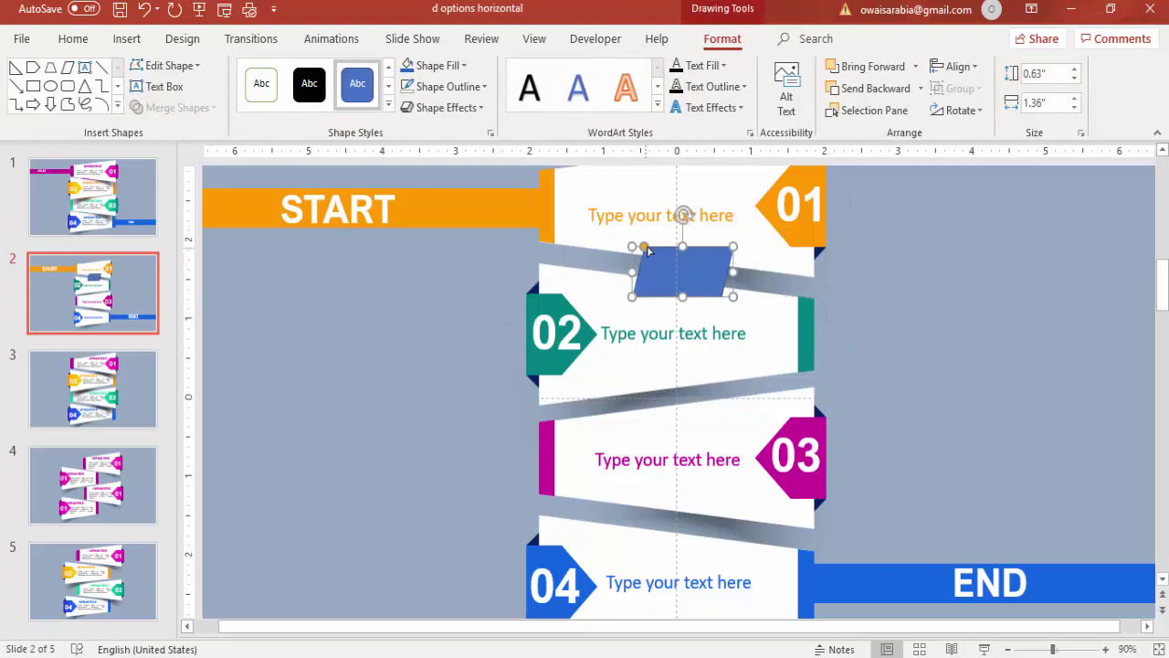
drag(650, 252, 684, 236)
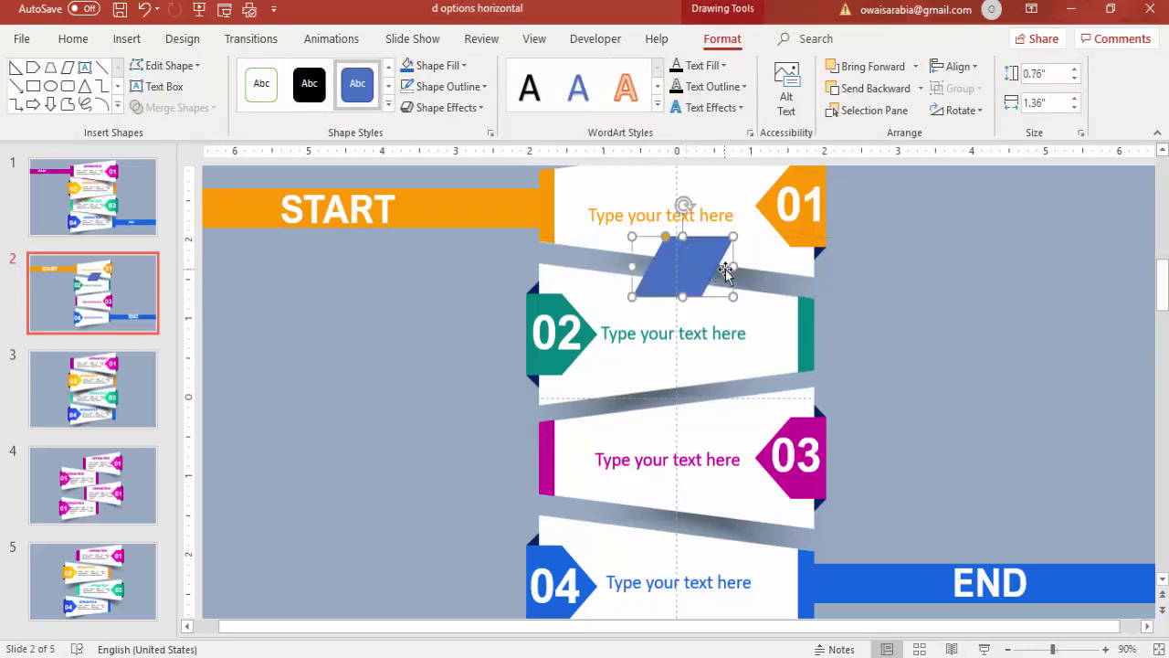
drag(734, 266, 700, 264)
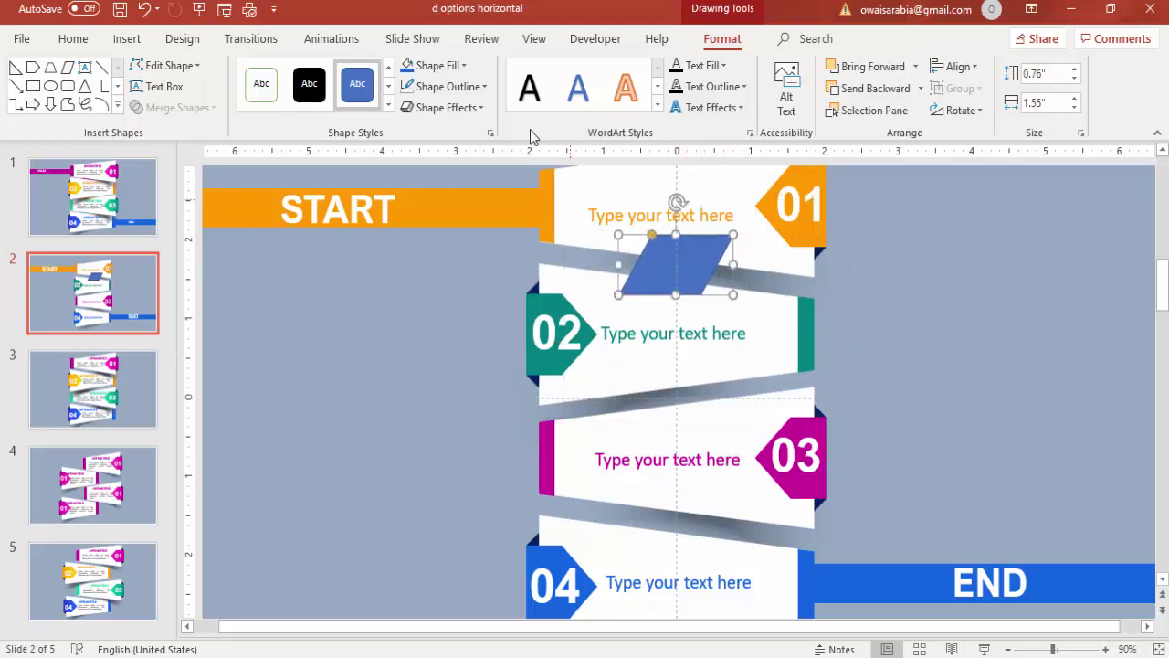
Remove the parallelogram's outline and give it an orange fill
click(472, 89)
click(462, 277)
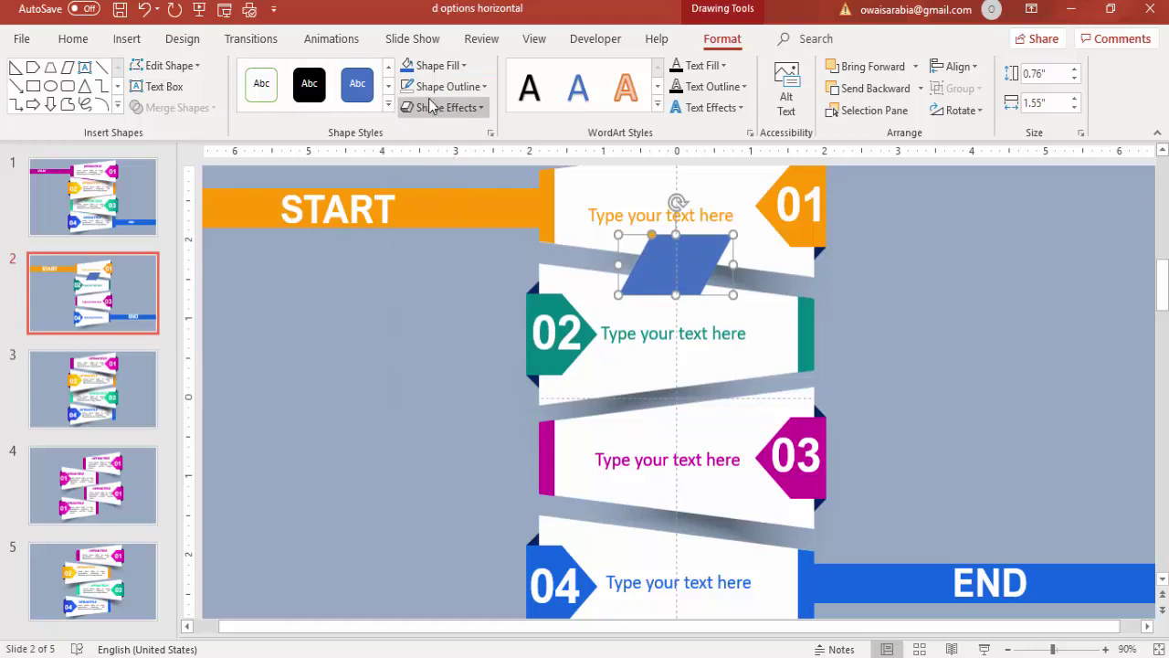
click(435, 66)
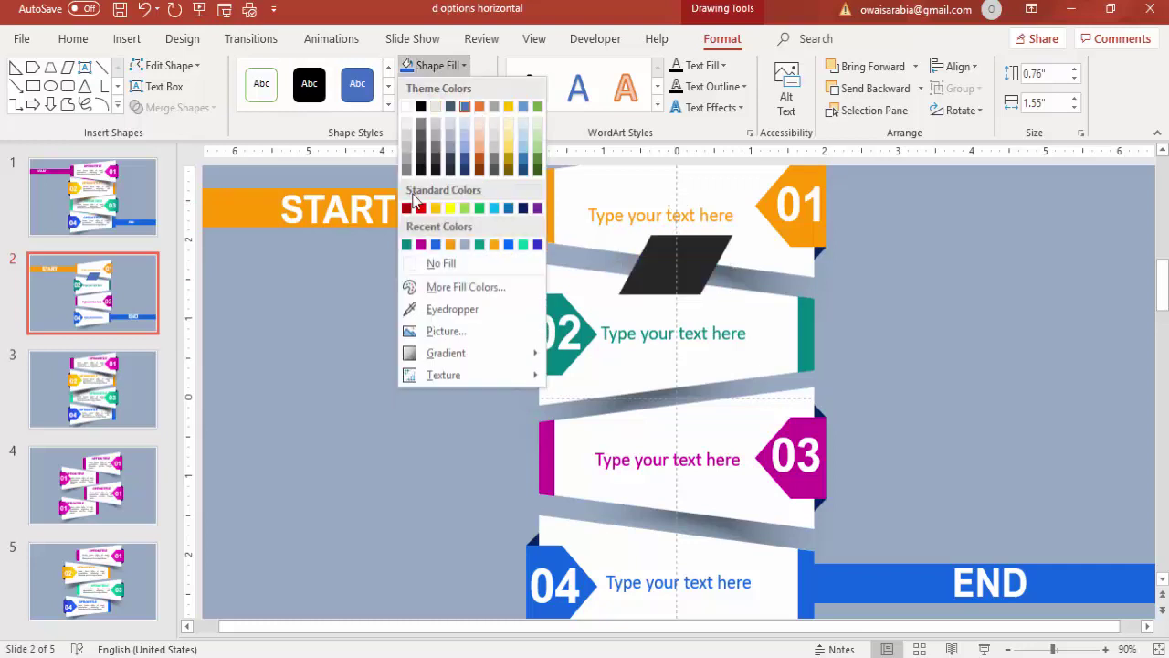
click(449, 245)
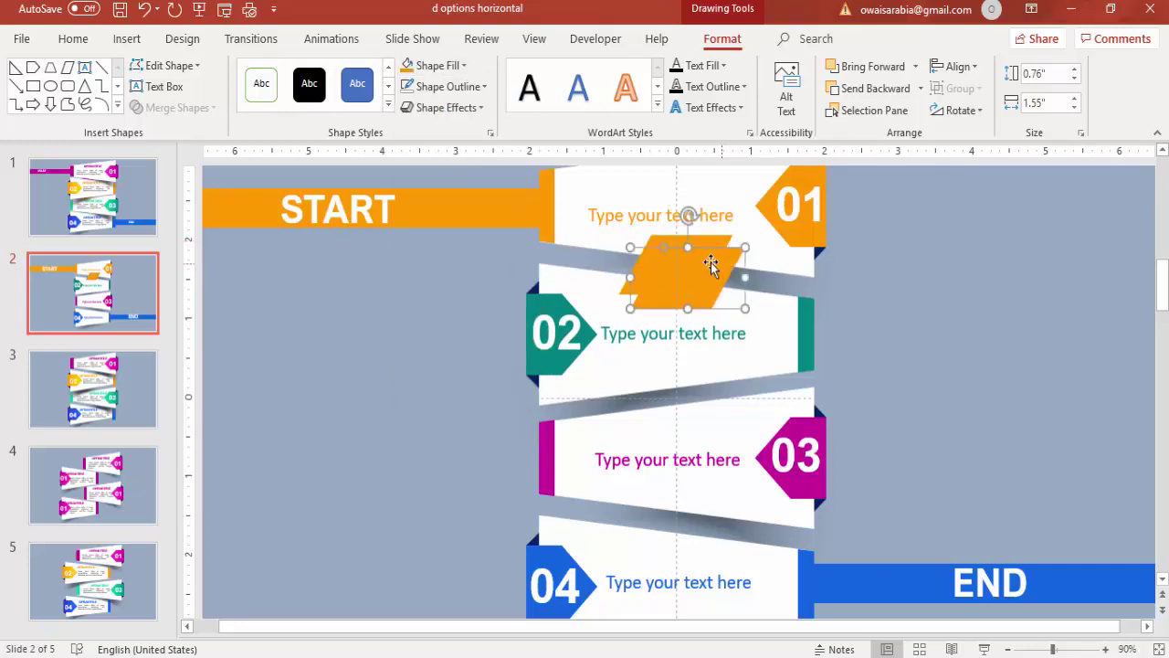
Make a spare copy of the orange parallelogram and send the original connector behind the tabs
drag(713, 264, 425, 305)
click(658, 274)
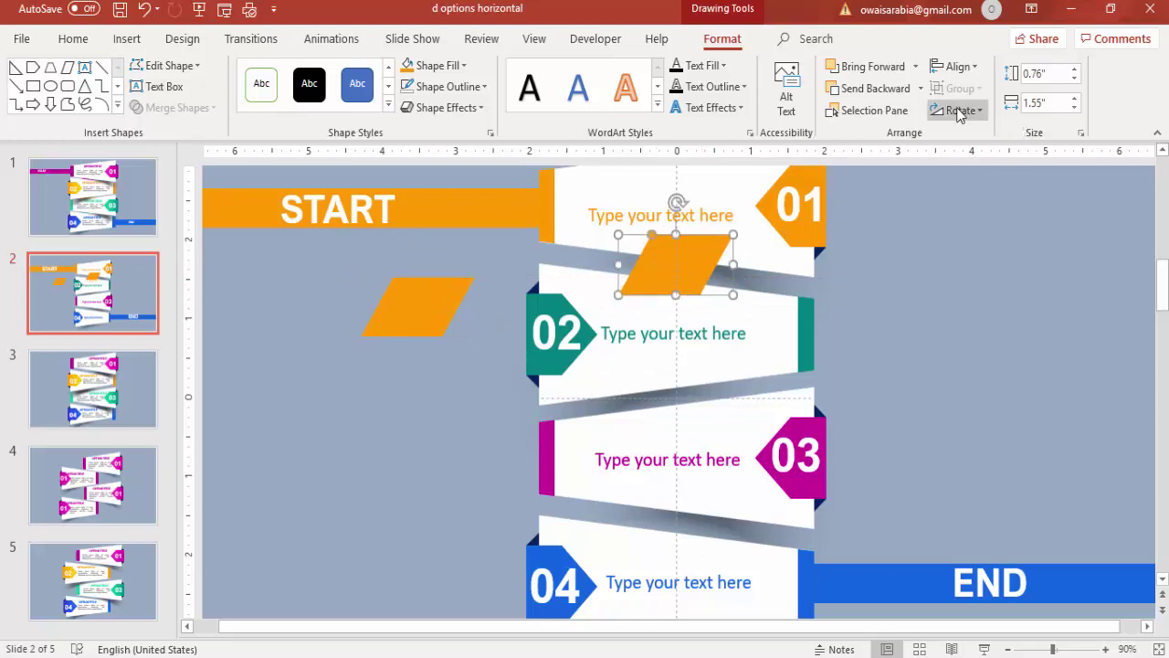
click(920, 88)
click(908, 137)
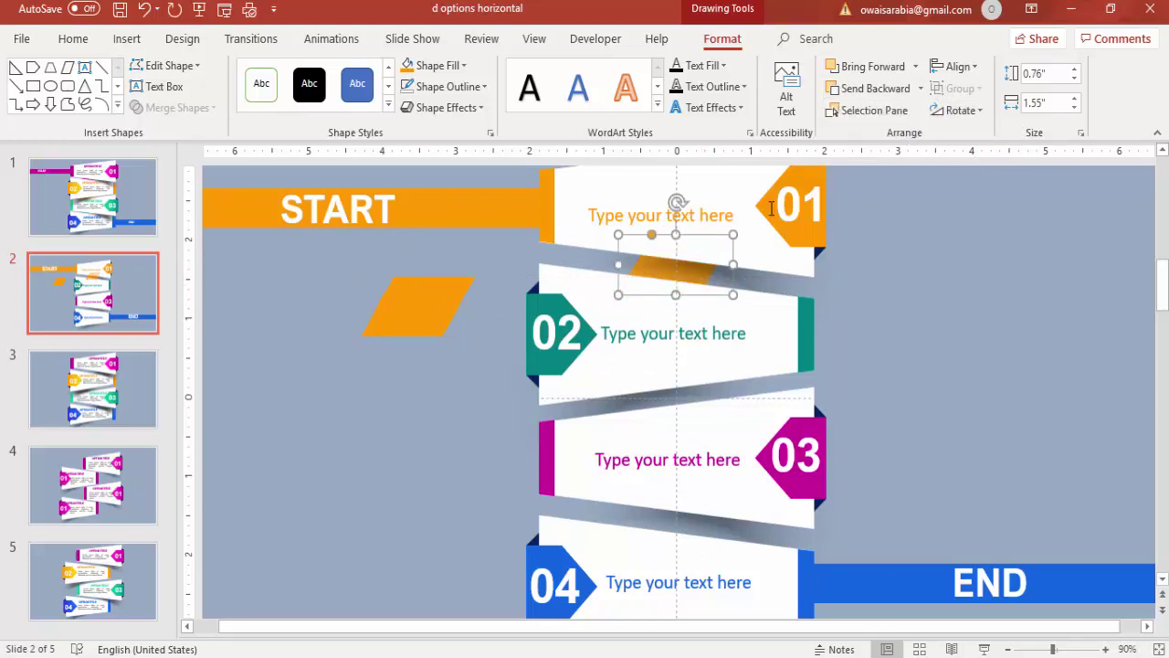
Place a teal-filled copy between tabs 02 and 03, sent behind the tabs
click(445, 313)
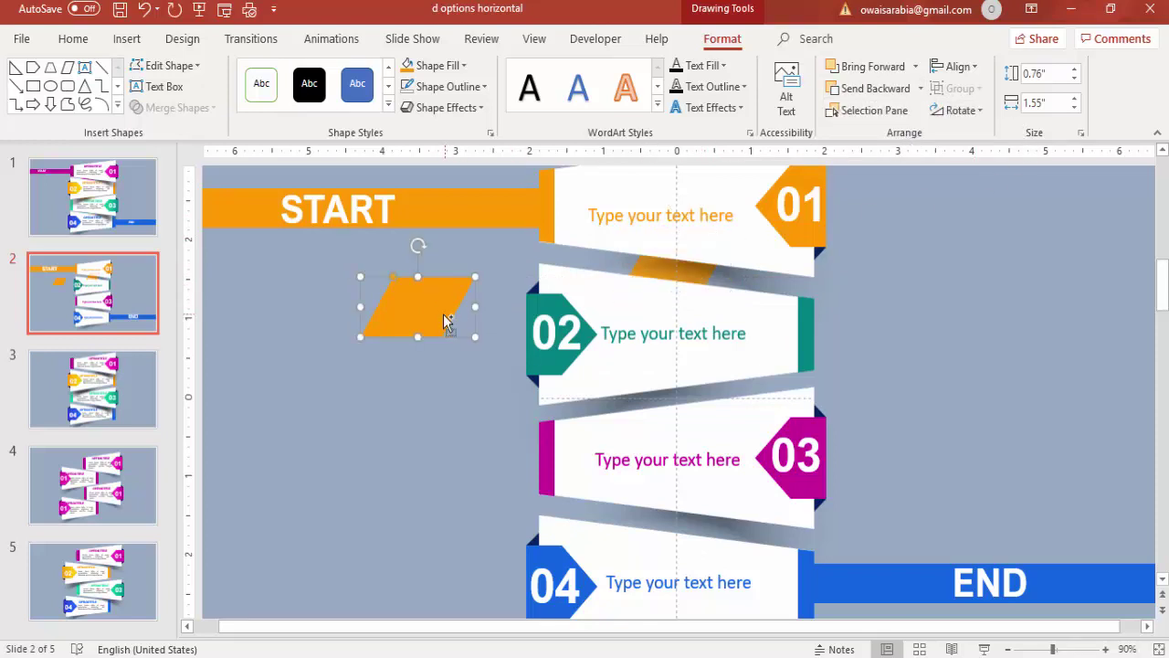
drag(429, 313, 659, 394)
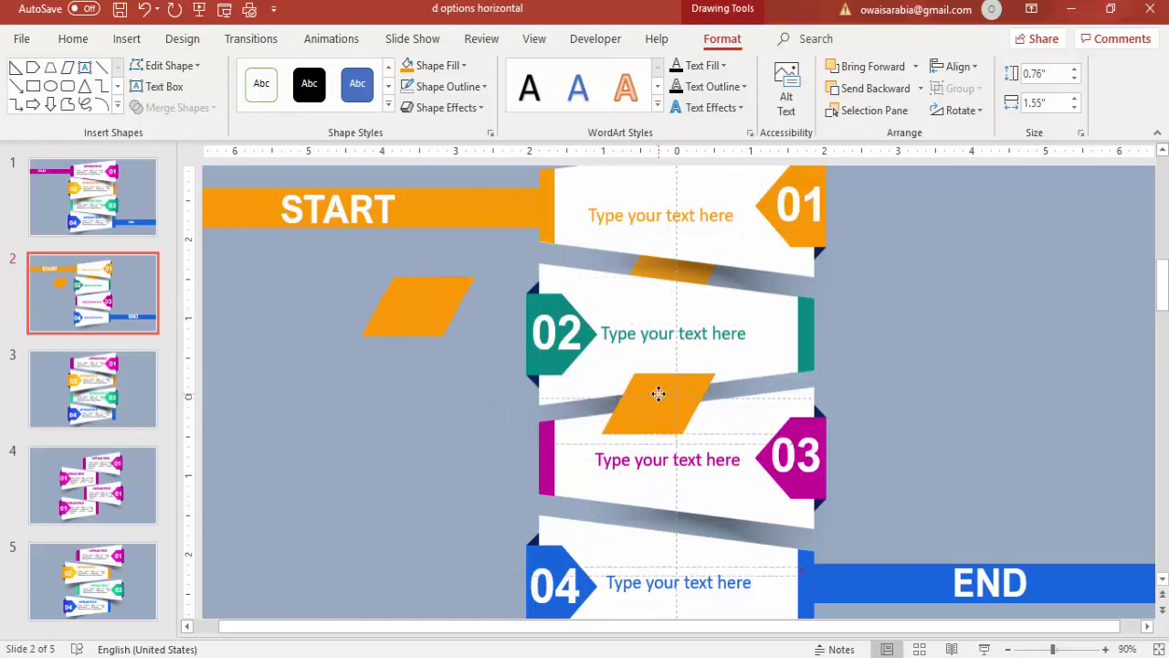
click(461, 65)
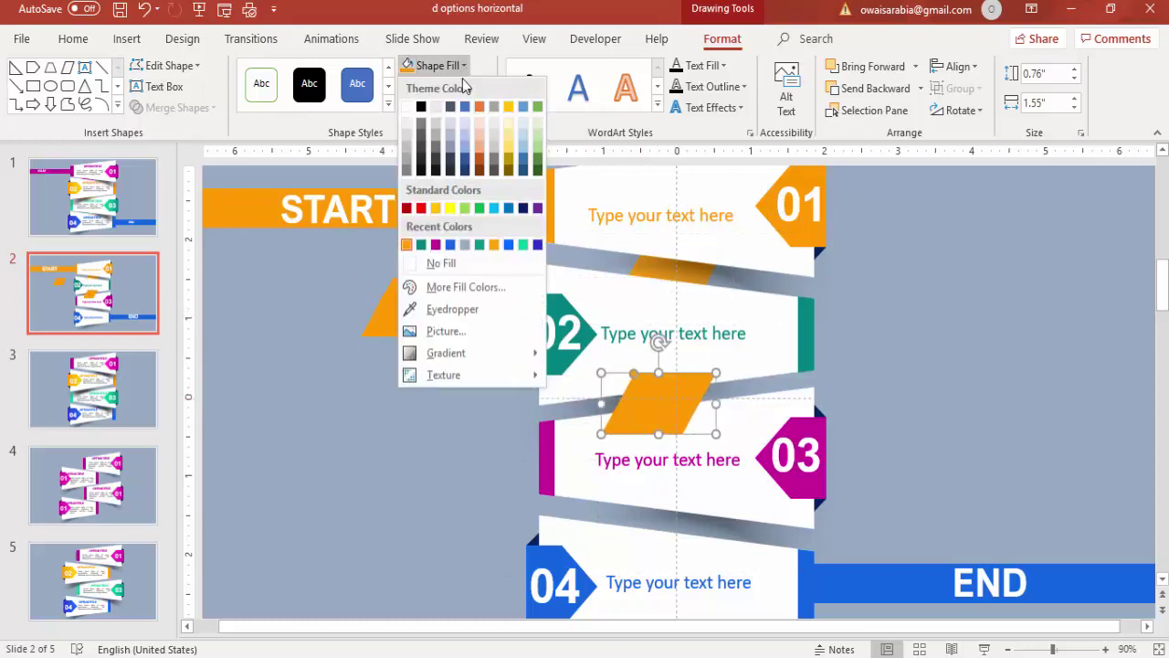
click(429, 241)
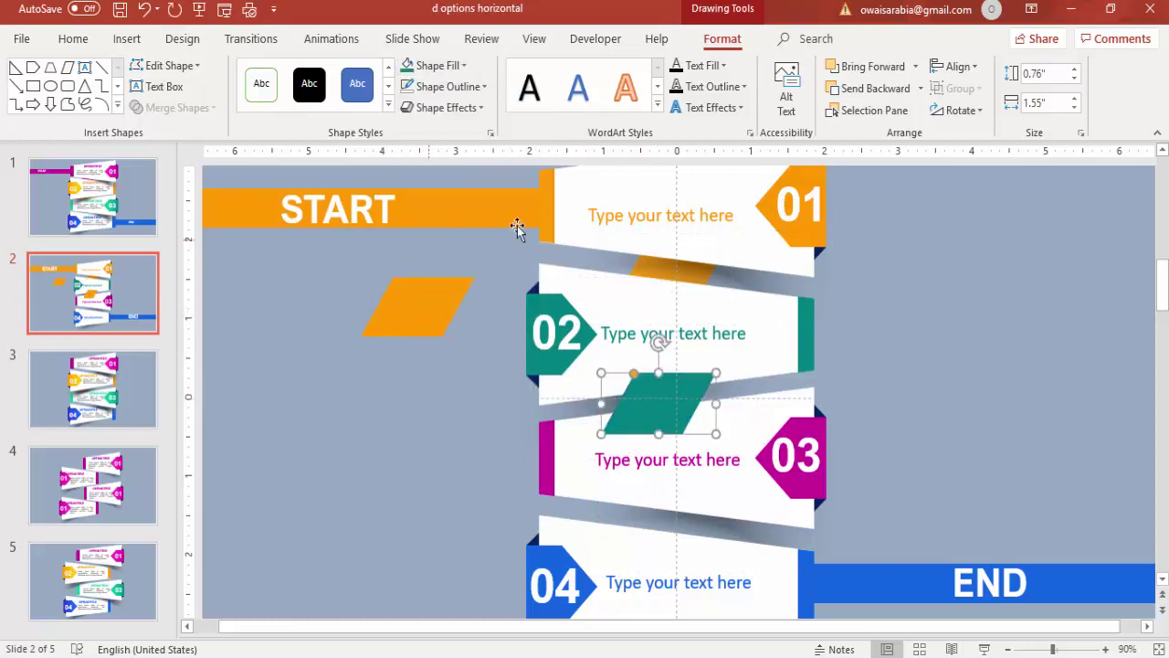
click(921, 88)
click(888, 136)
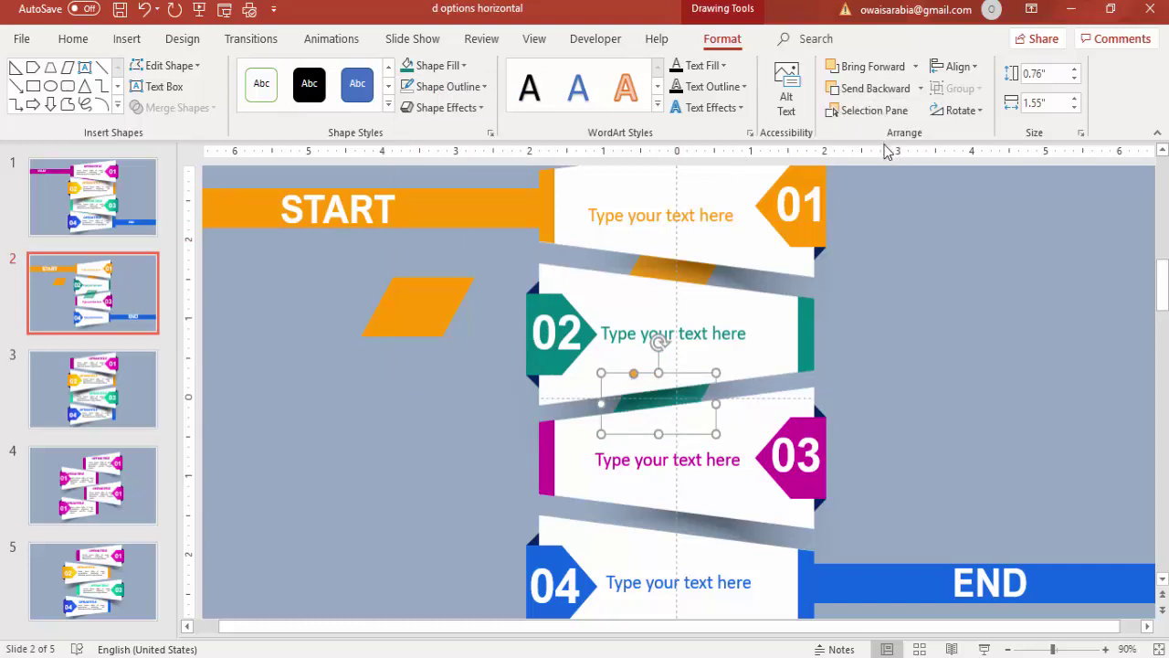
Move the spare copy between tabs 03 and 04, fill it magenta, and send it behind the tabs
click(402, 304)
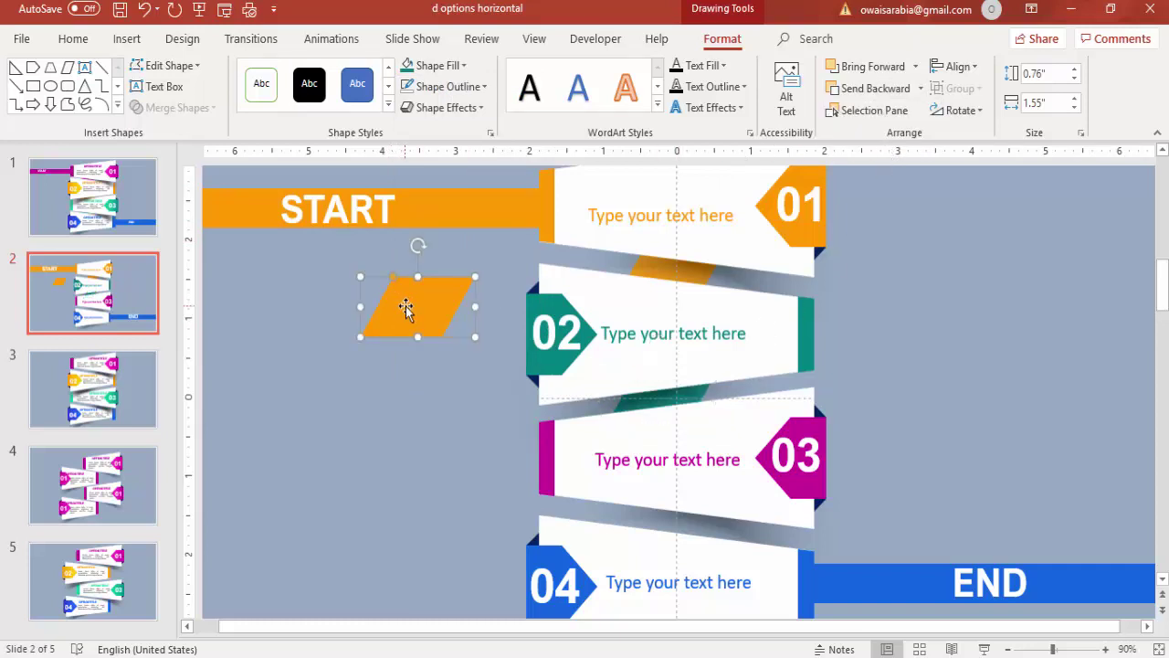
drag(404, 305, 645, 519)
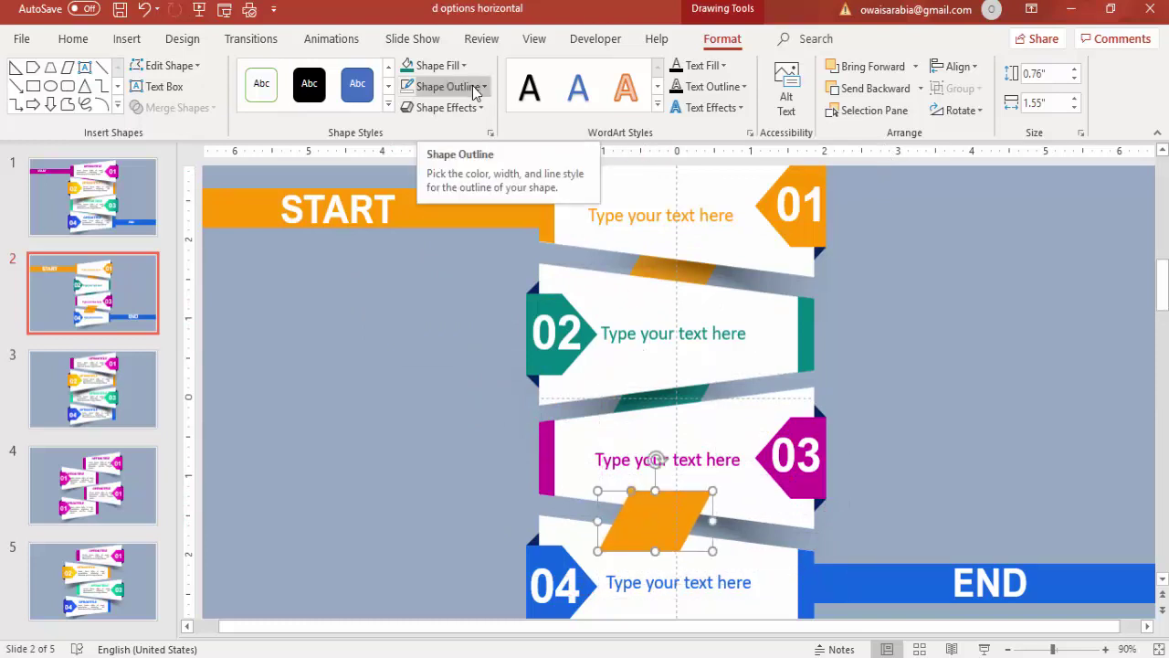
click(448, 66)
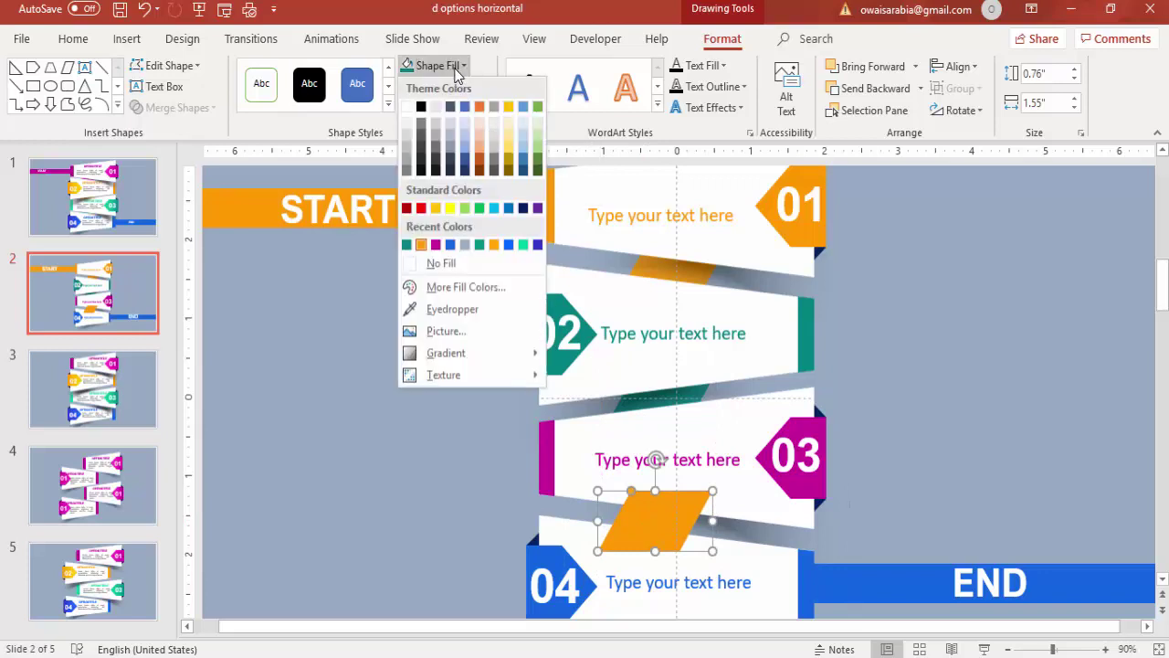
click(435, 244)
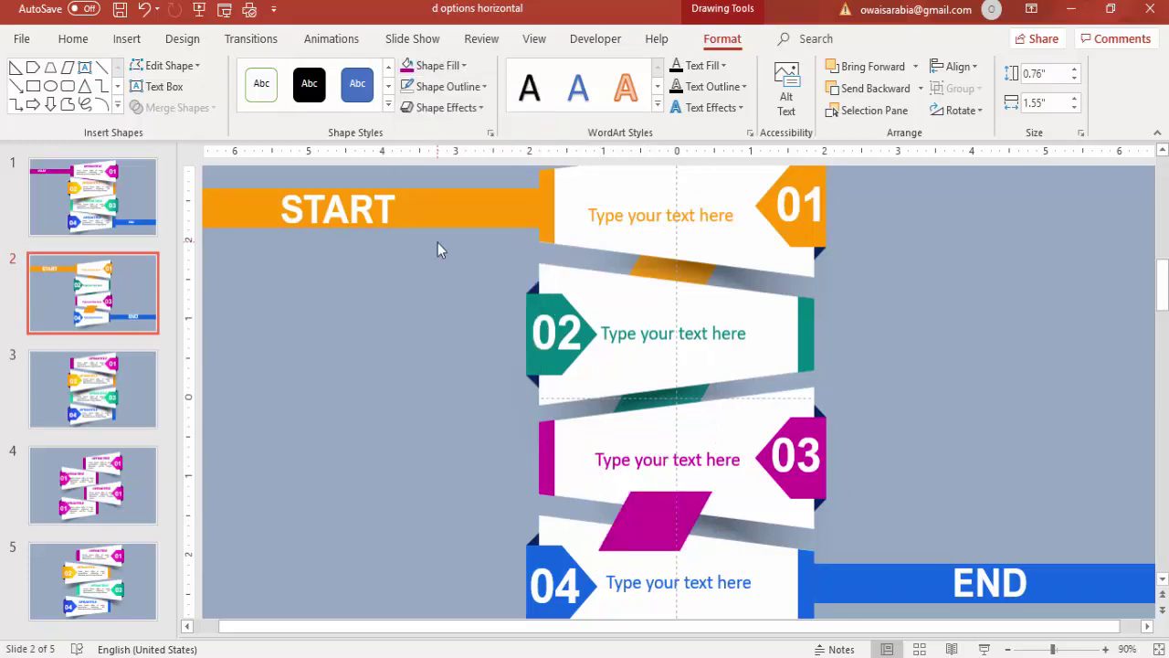
click(920, 88)
click(880, 133)
click(959, 614)
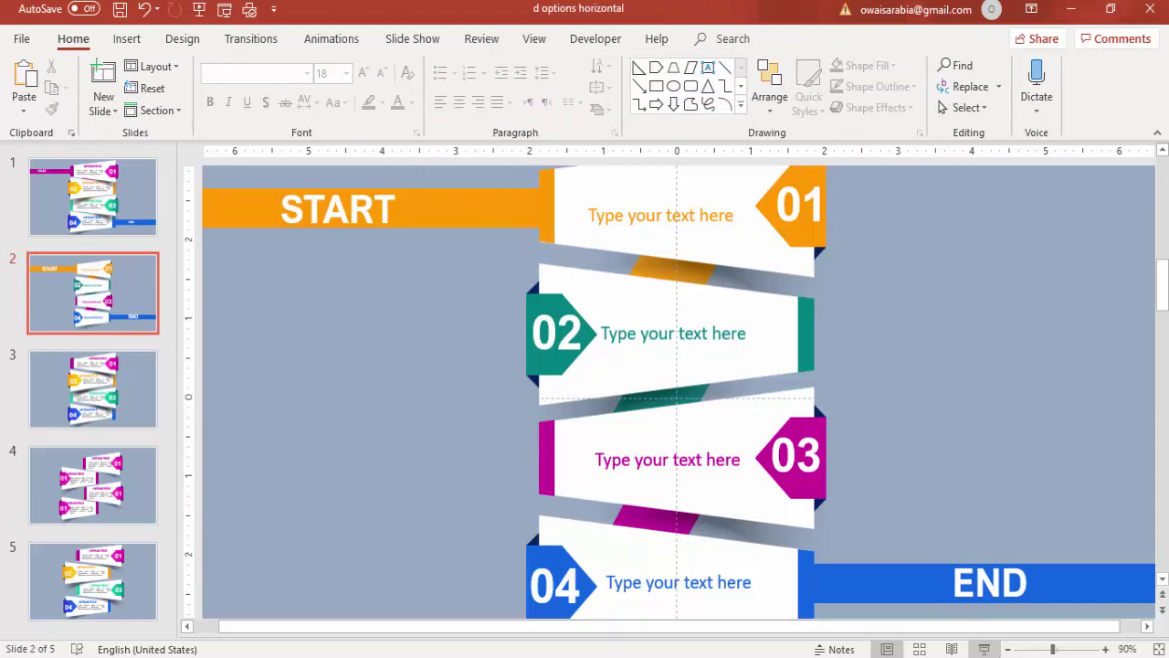
click(1008, 650)
click(1007, 650)
click(1008, 649)
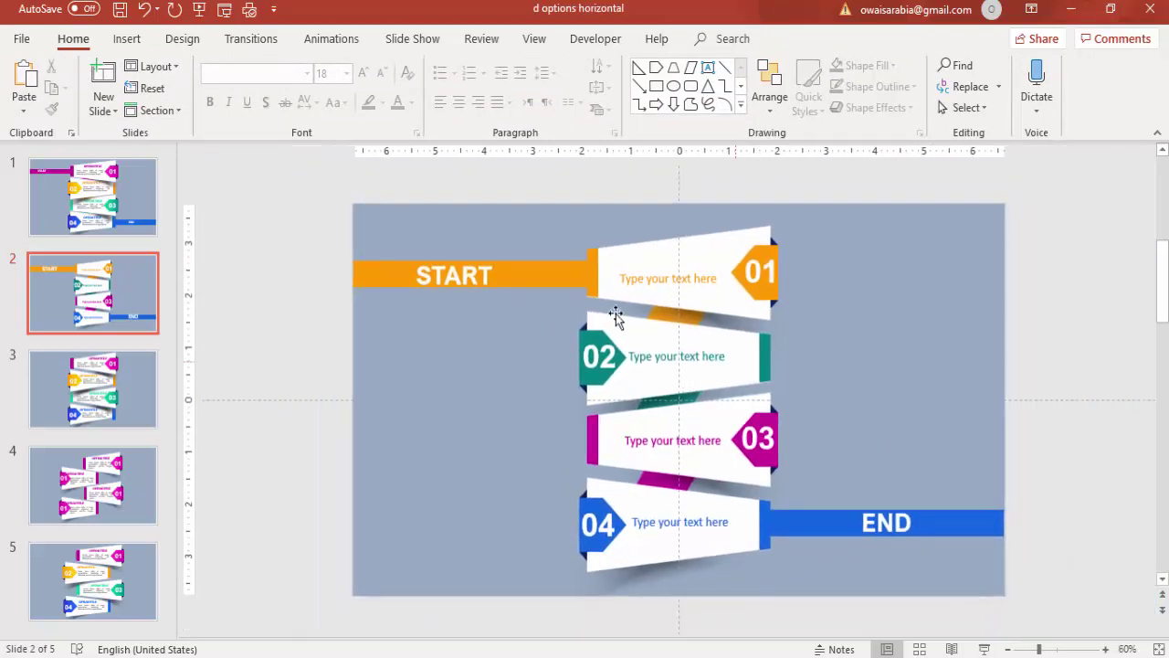